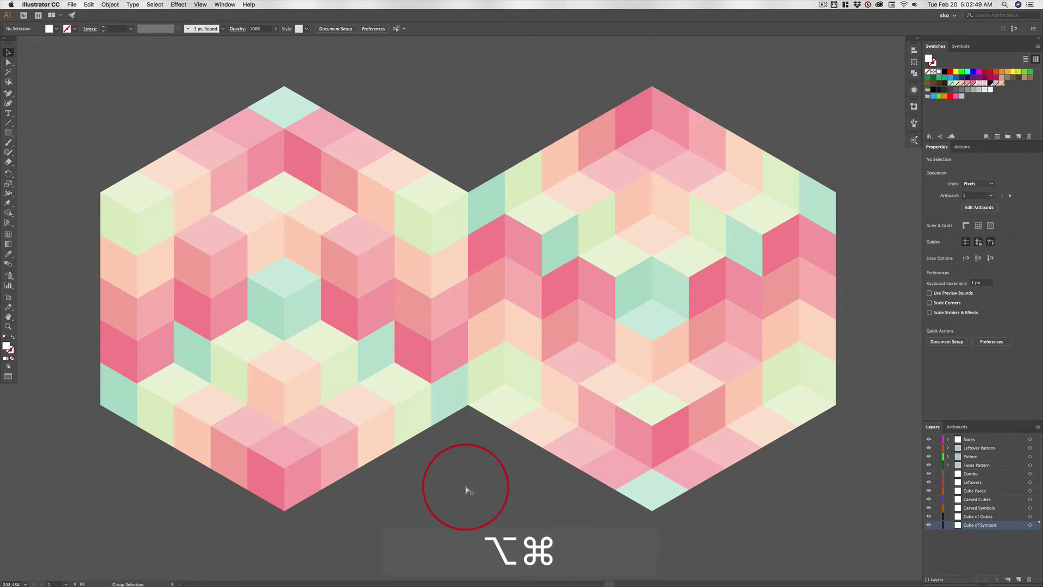
Place an instance of the large checkered cube symbol on the Cube of Symbols artboard.
key(alt+super+0)
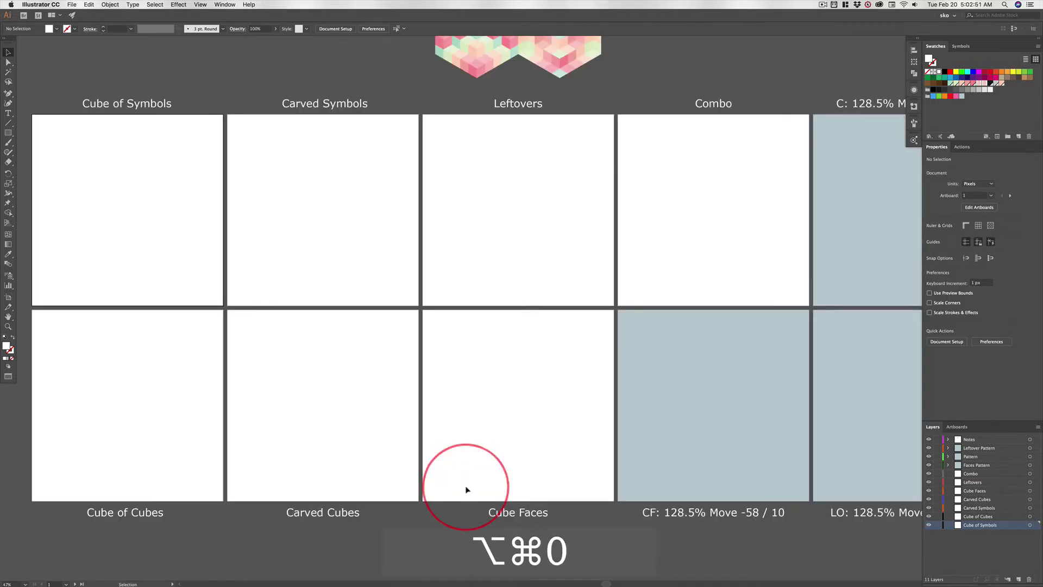
key(super+space)
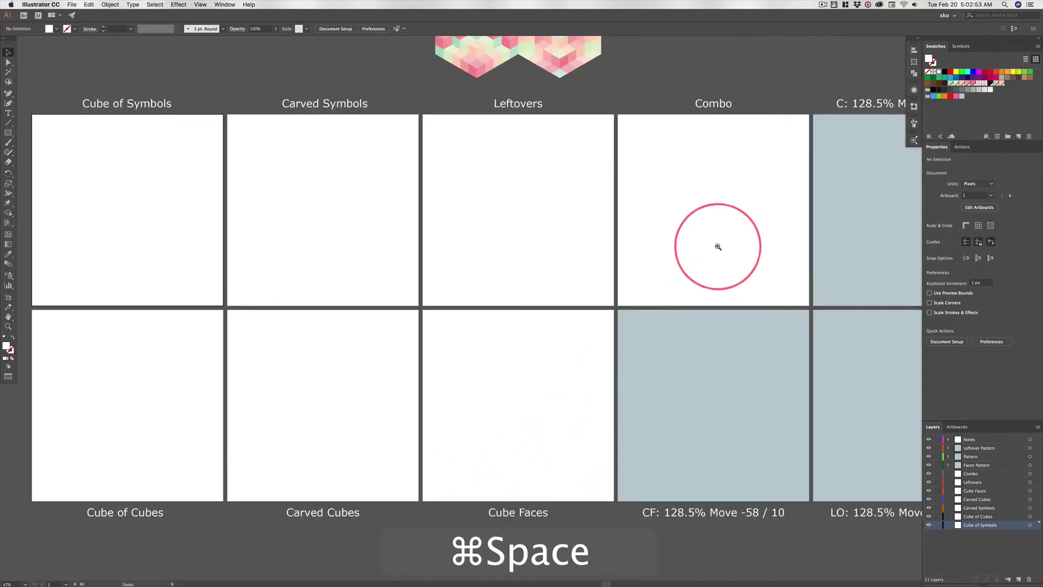
drag(718, 247, 614, 258)
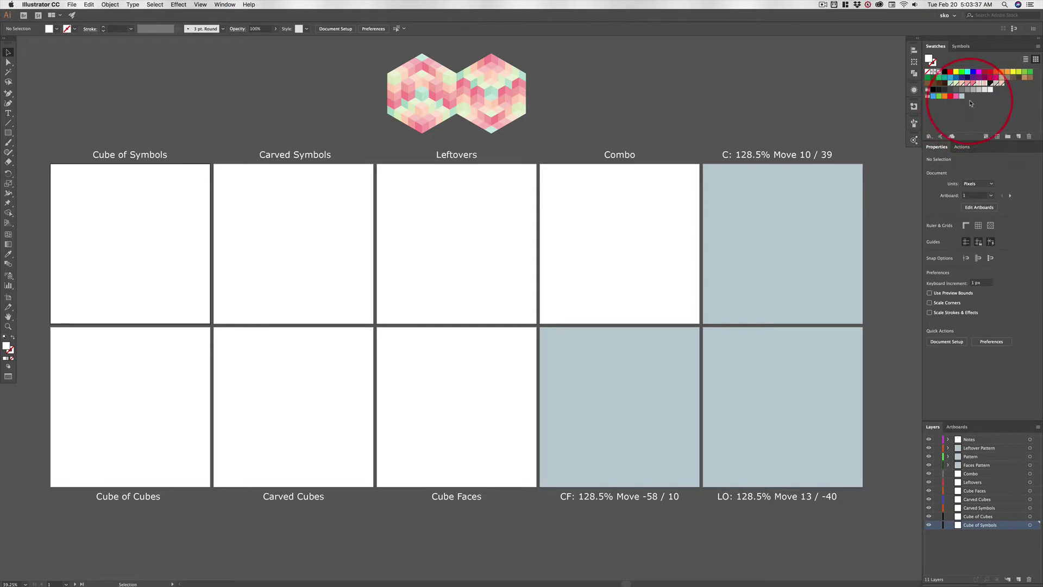
click(961, 47)
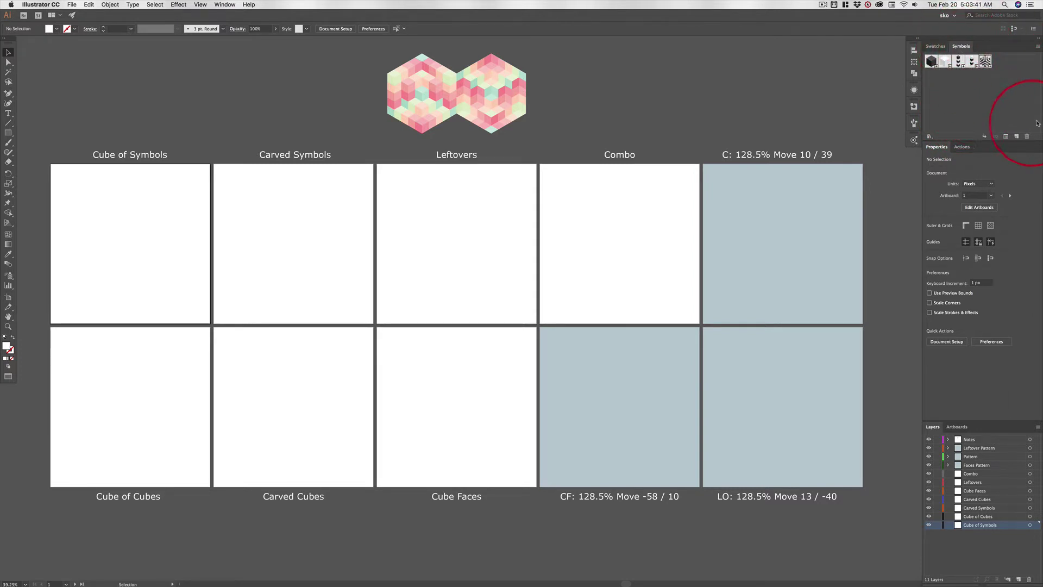
drag(985, 62, 976, 110)
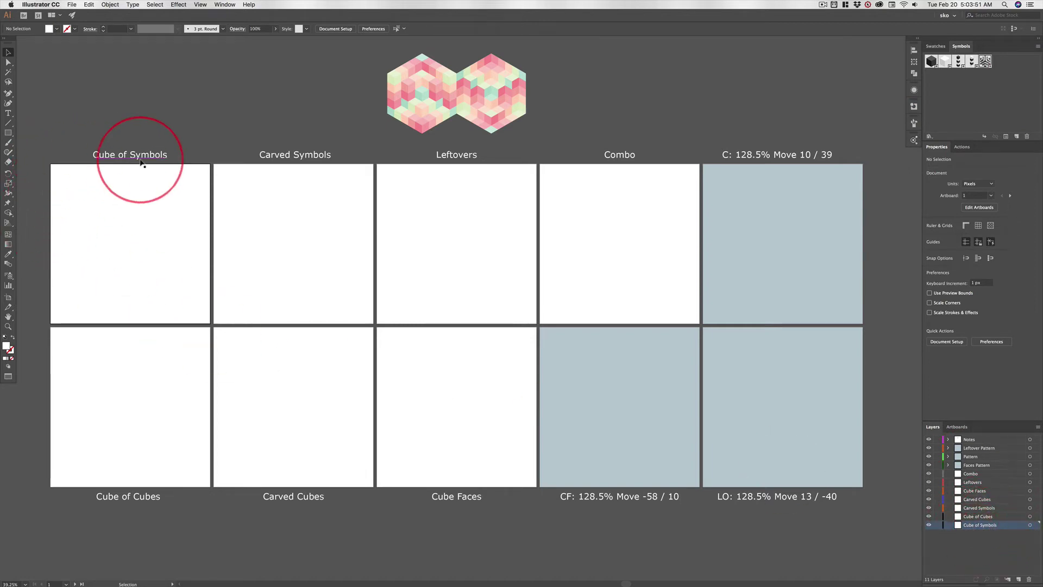
click(148, 200)
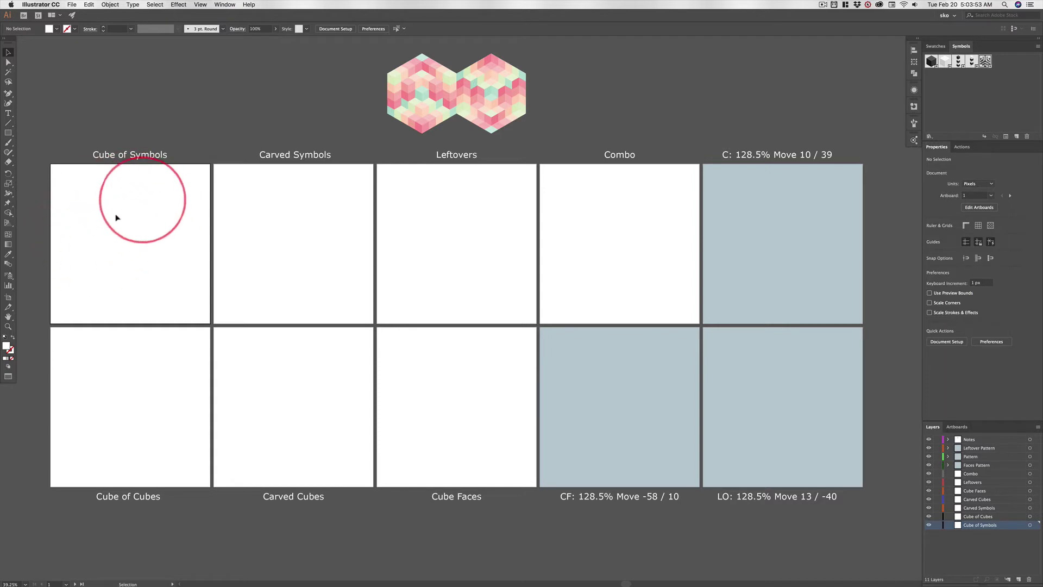
drag(985, 61, 109, 273)
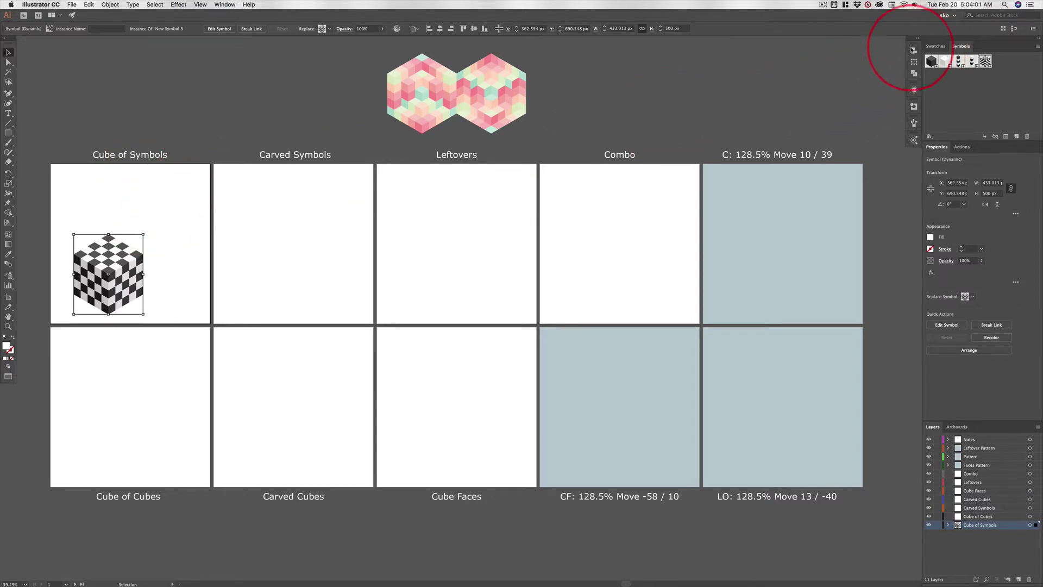
Align the cube symbol to the centre of its artboard, both horizontally and vertically.
click(911, 51)
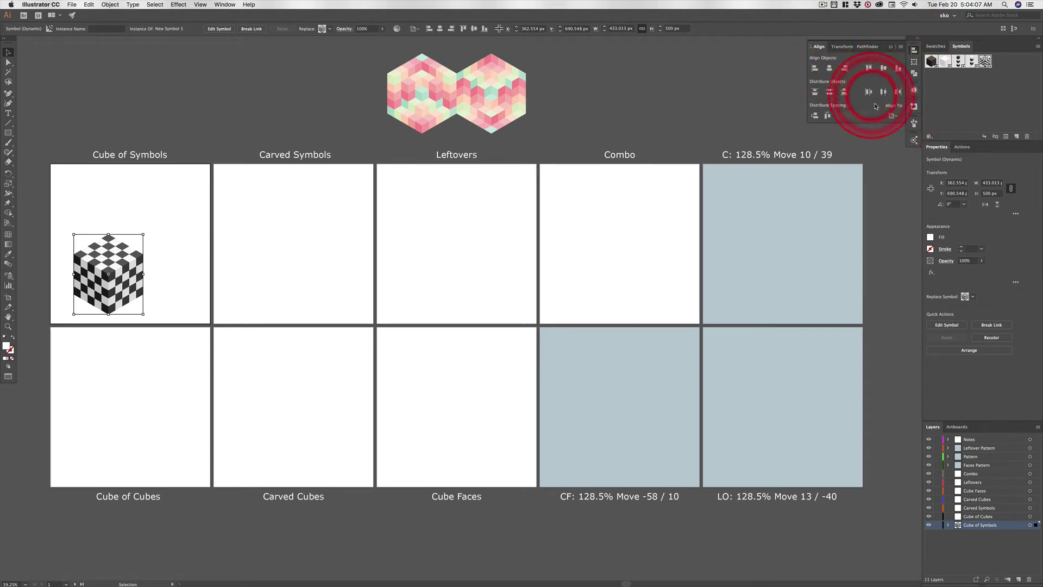
click(894, 116)
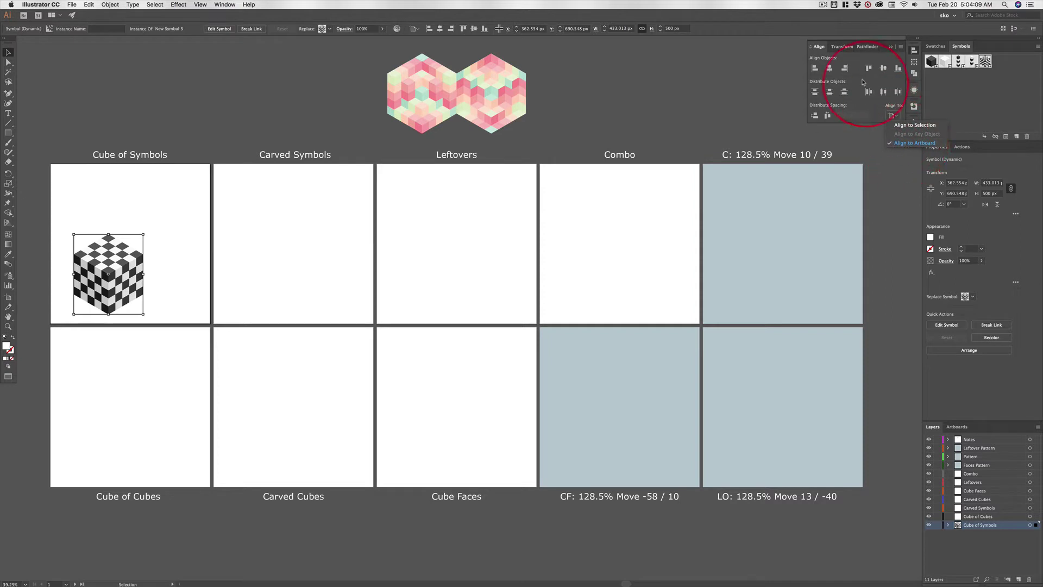
click(832, 69)
click(829, 67)
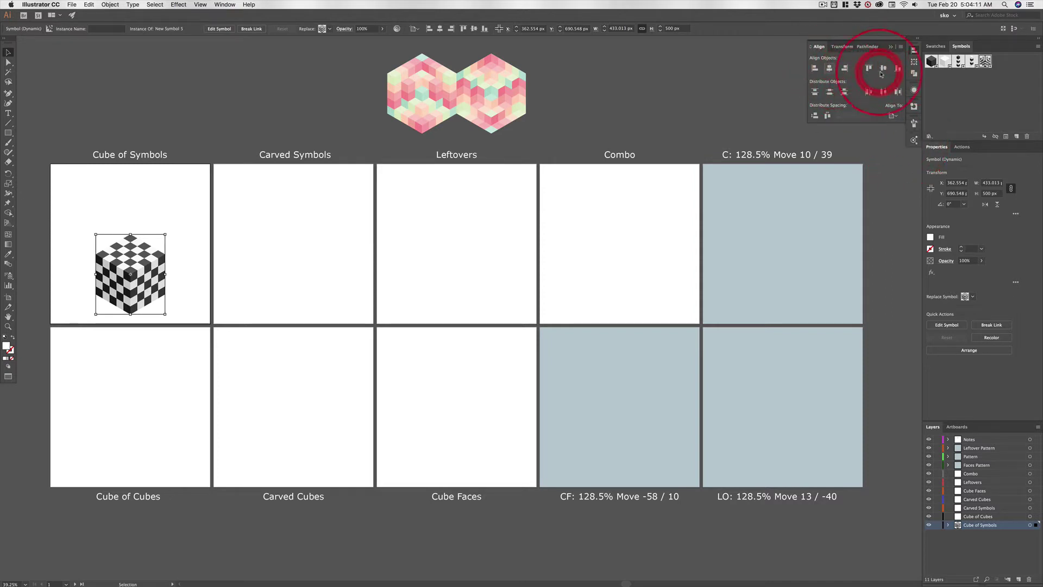
click(884, 69)
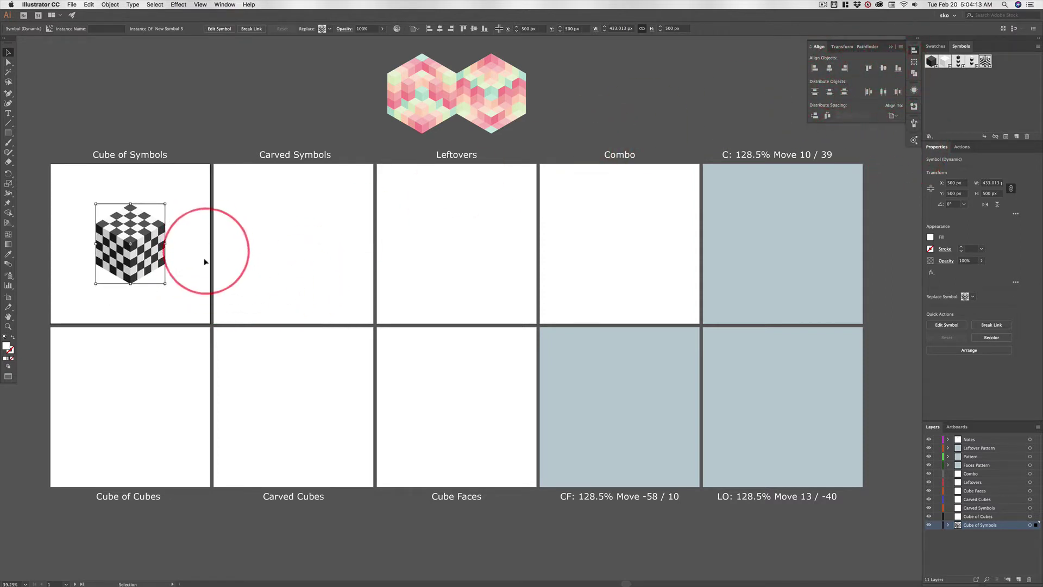
click(187, 204)
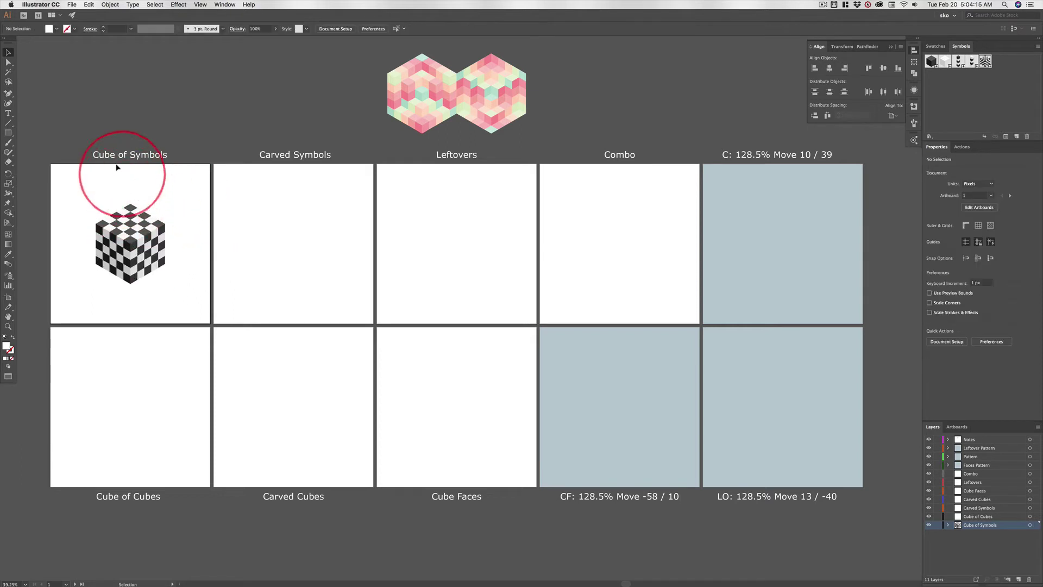
Break the large cube's symbol link and ungroup it into its nested column symbols.
click(159, 216)
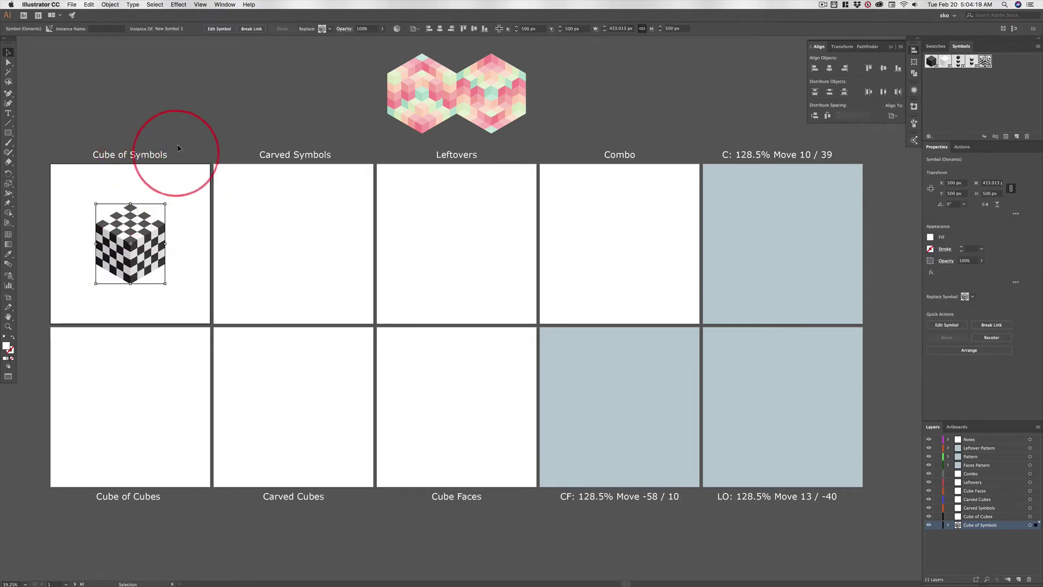
click(251, 30)
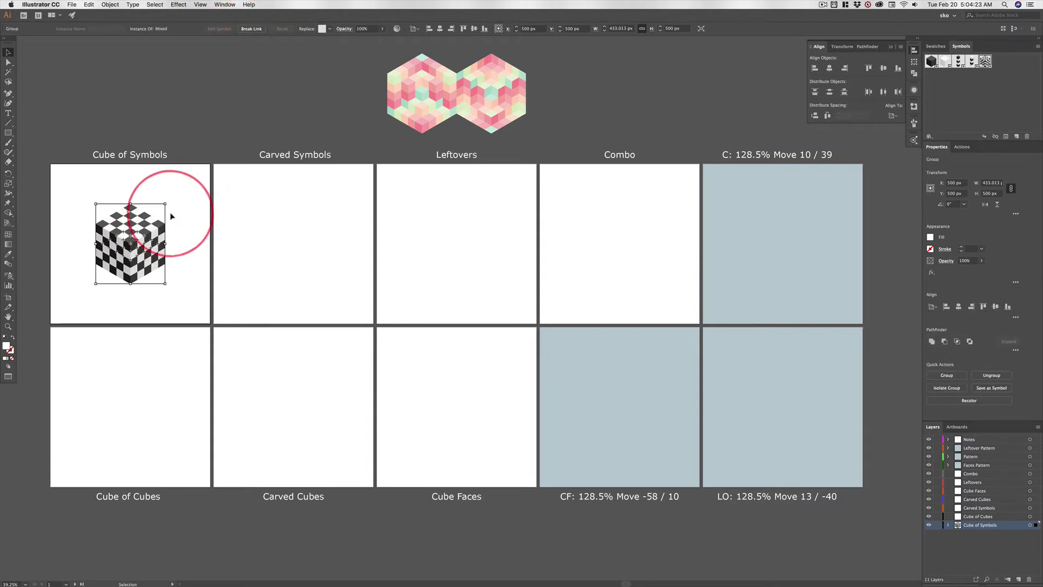
key(shift+super+g)
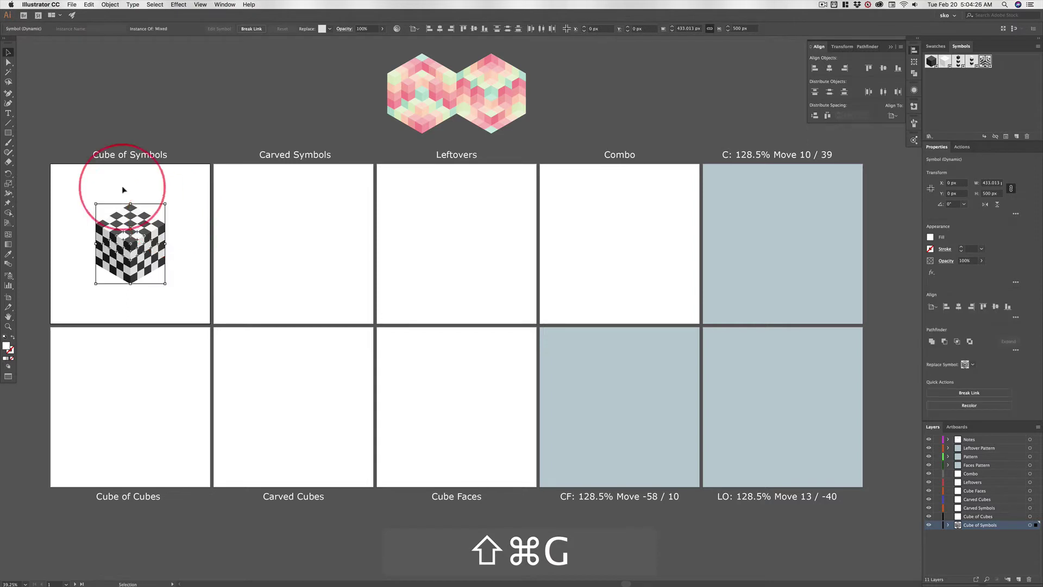
click(182, 213)
click(159, 234)
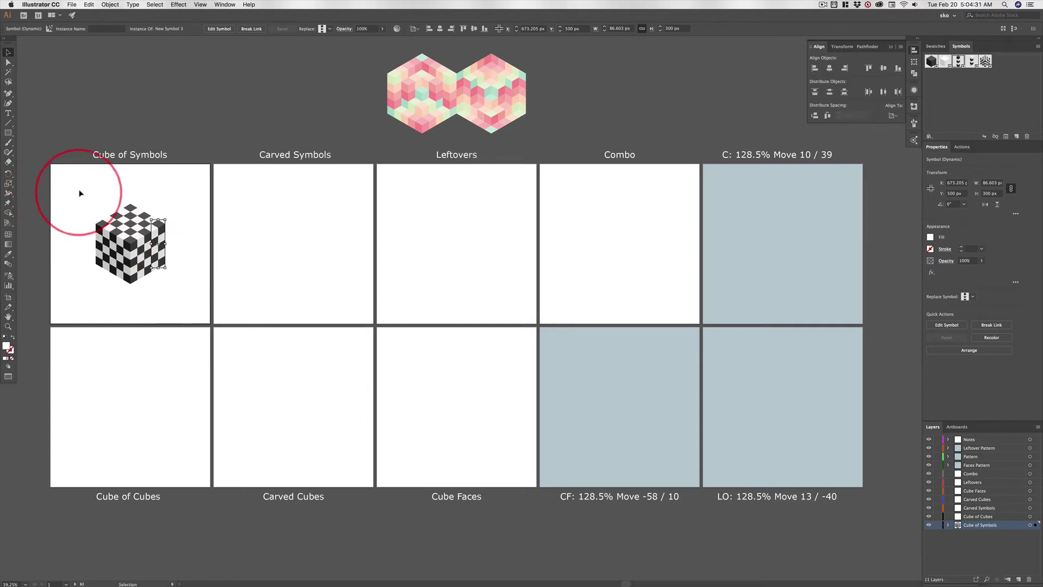
Break the symbol links of all the cube's columns and ungroup them into individual small cube symbols.
drag(80, 189, 181, 267)
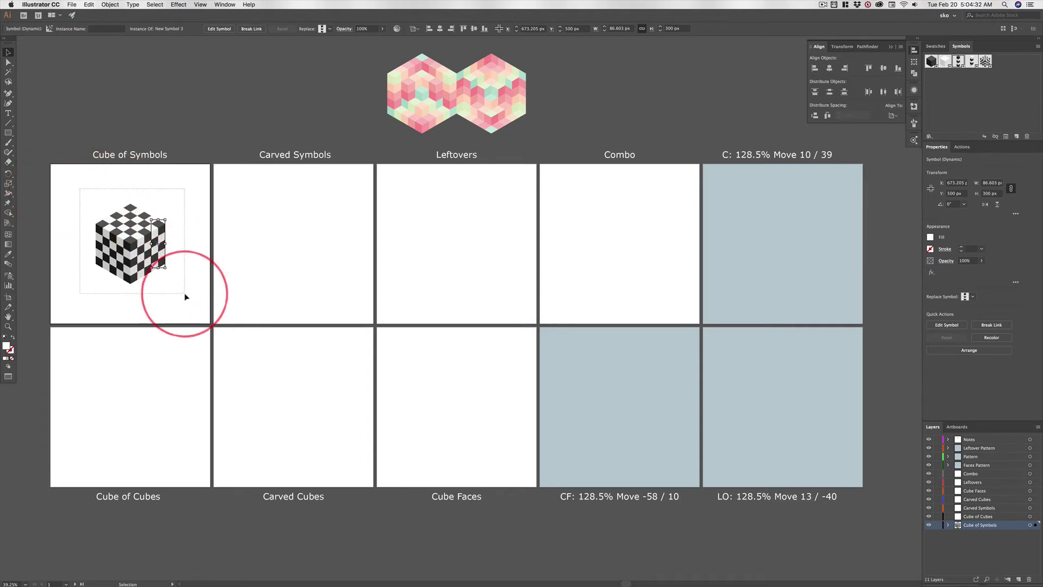
click(251, 28)
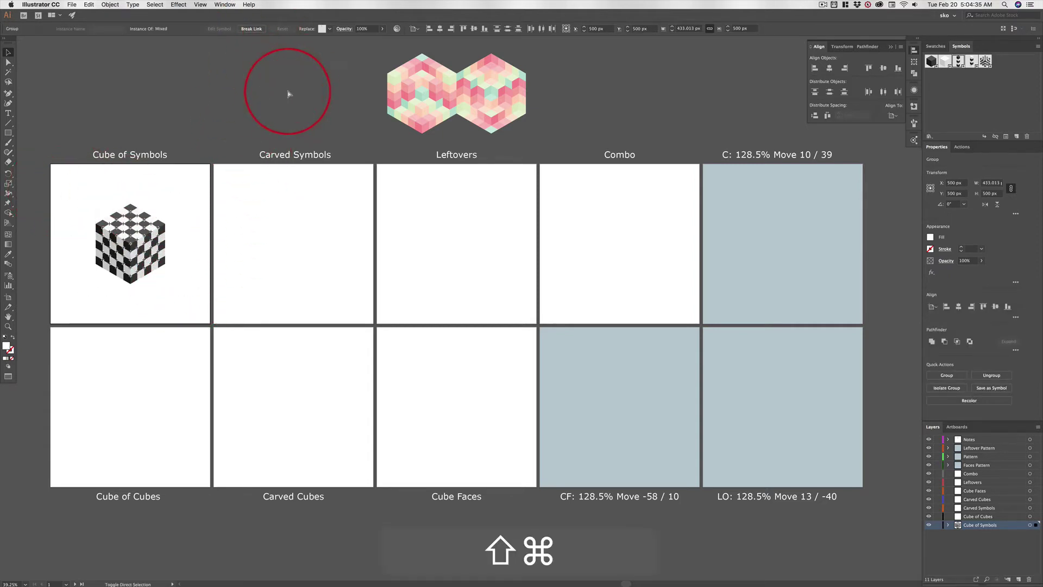
key(shift+super+g)
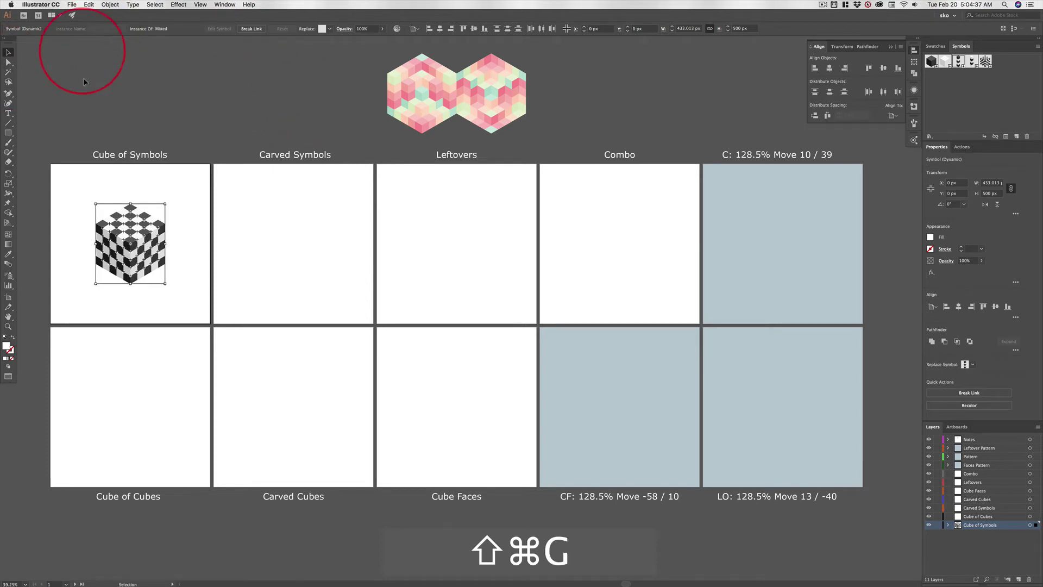
click(141, 100)
Try moving the front centre small cube onto the Carved Symbols artboard, and undo the move.
drag(130, 242, 267, 239)
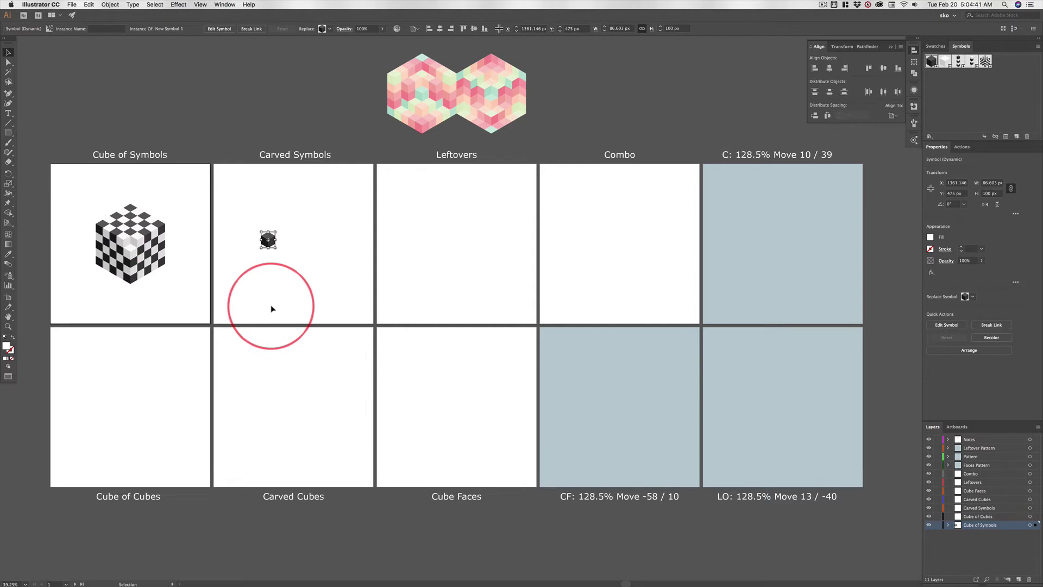
key(super+z)
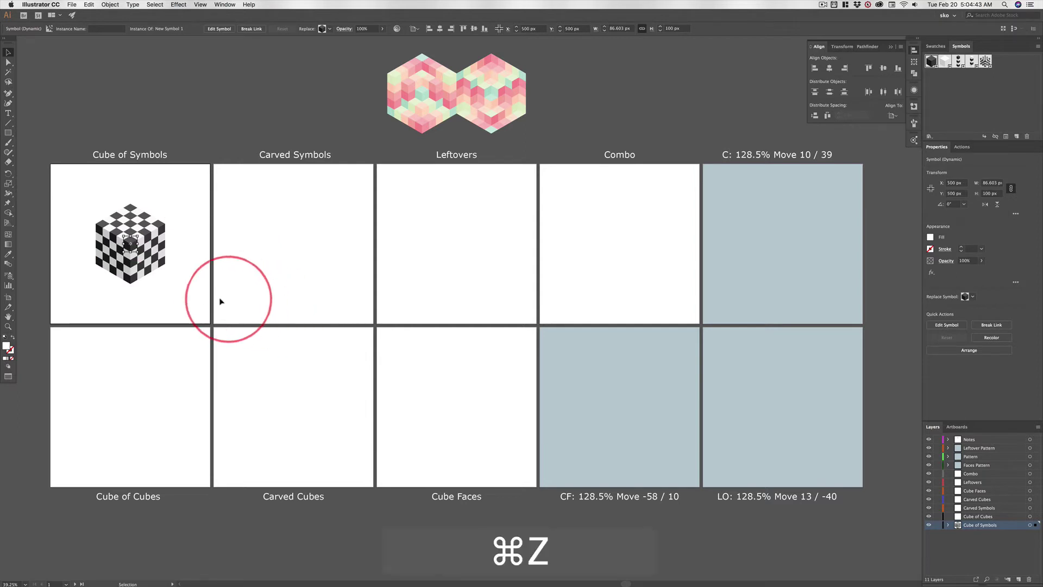
click(176, 295)
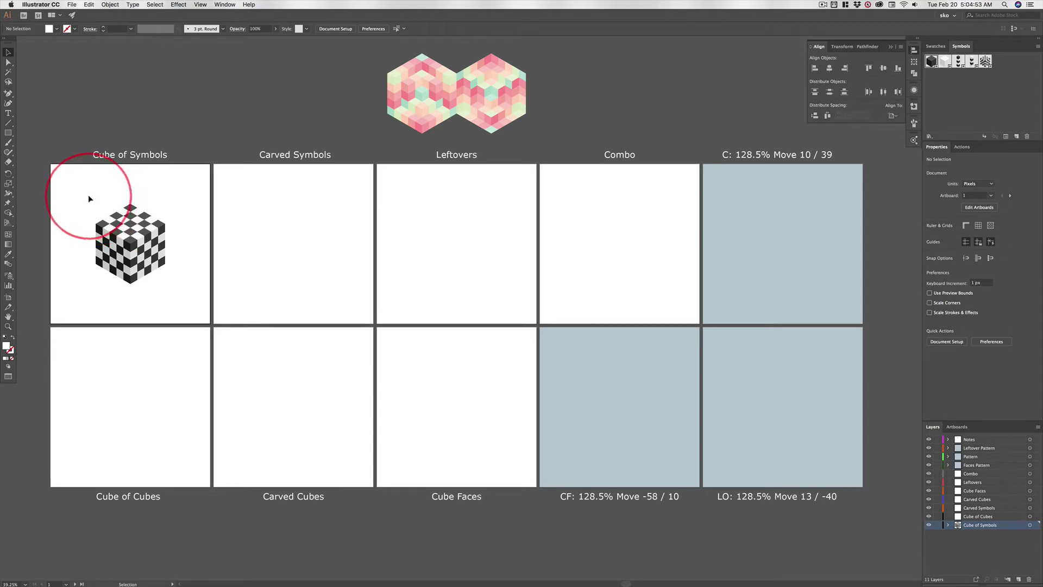
Copy all the small cube symbols and paste them in front at the same position on the Cube of Cubes artboard, on the Cube of Cubes layer.
drag(87, 196, 181, 282)
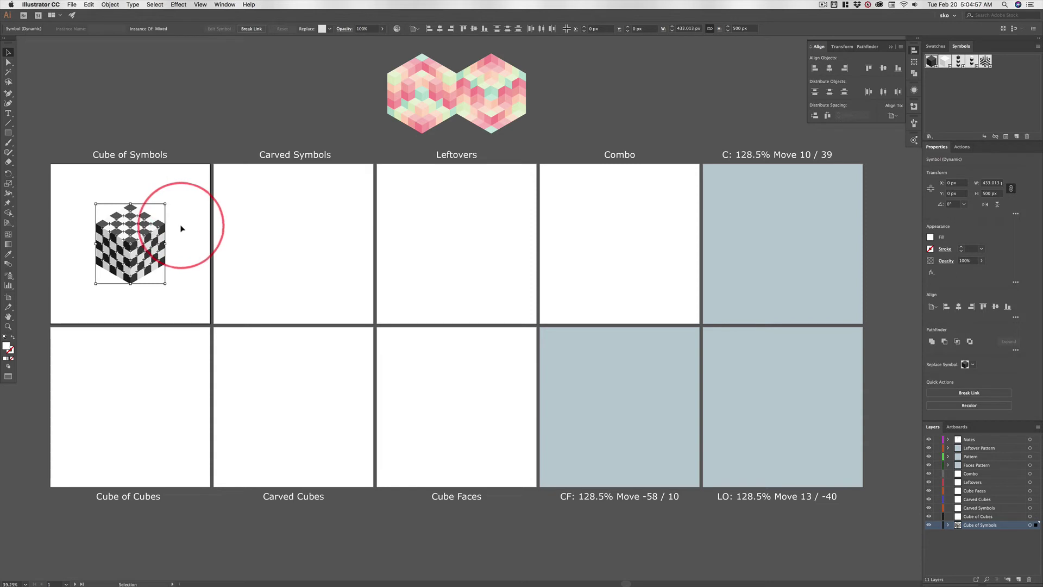
key(super)
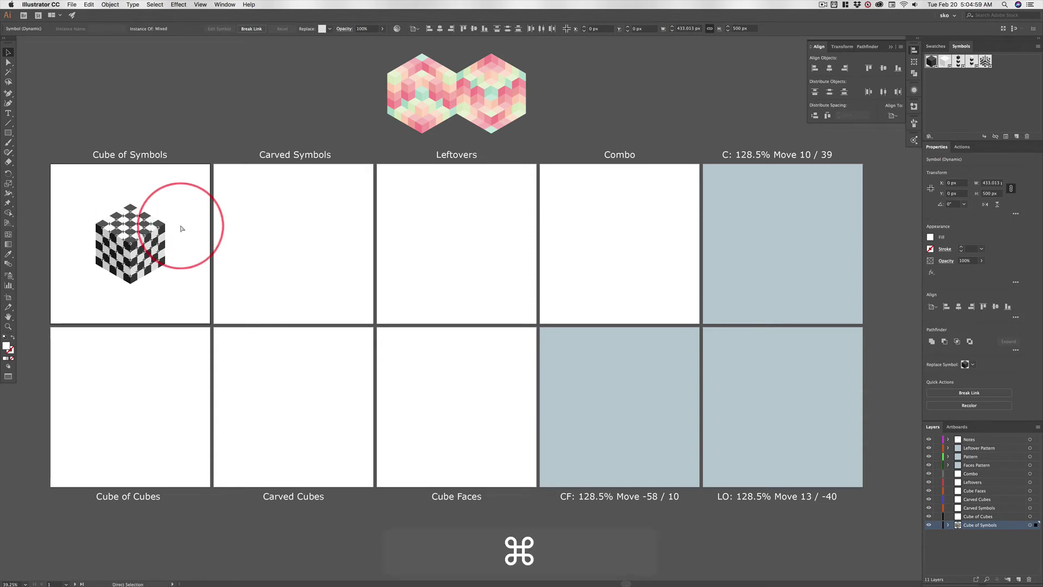
key(super+c)
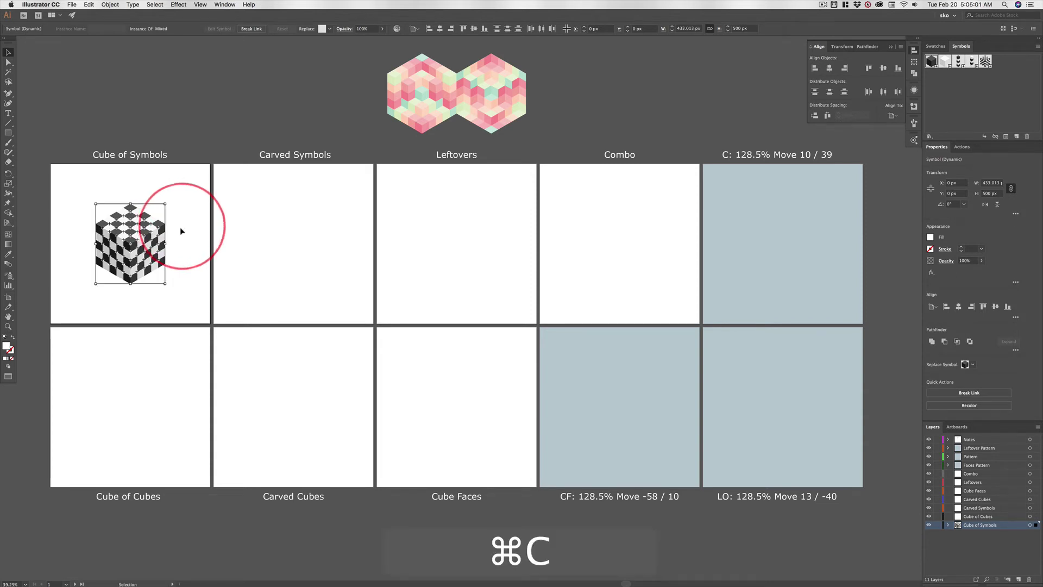
click(146, 403)
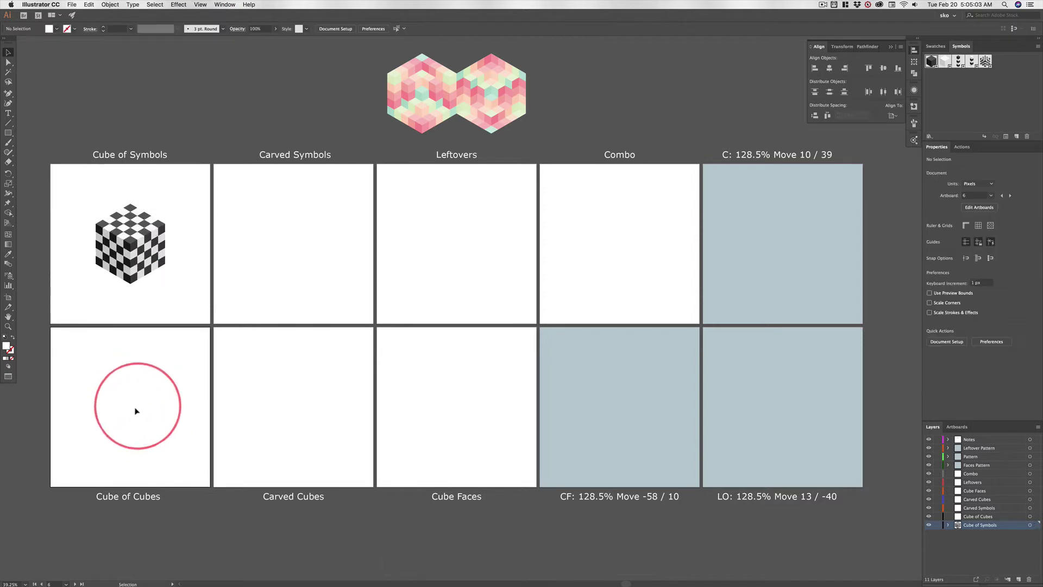
click(988, 517)
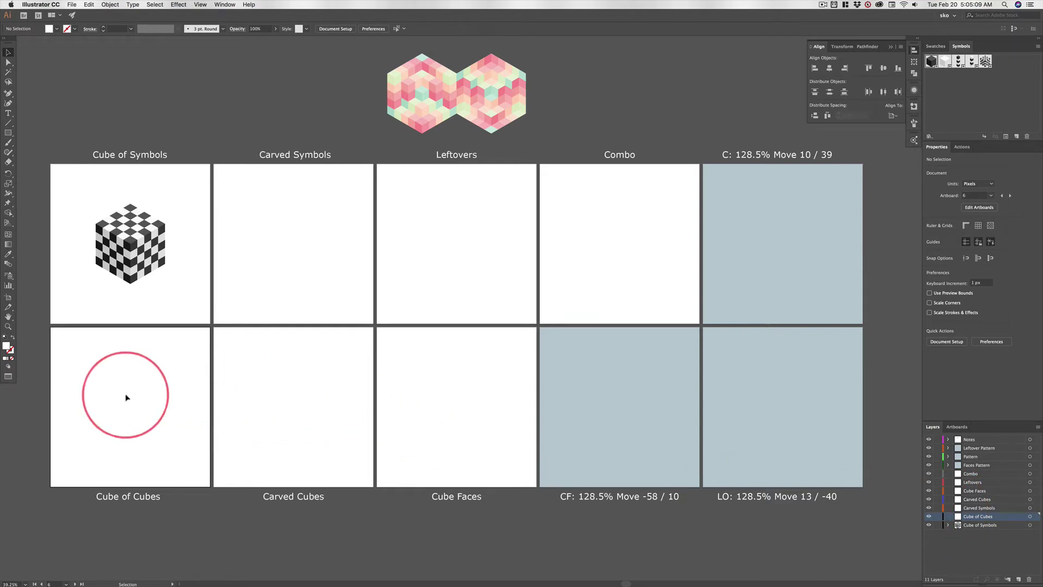
click(126, 397)
key(super)
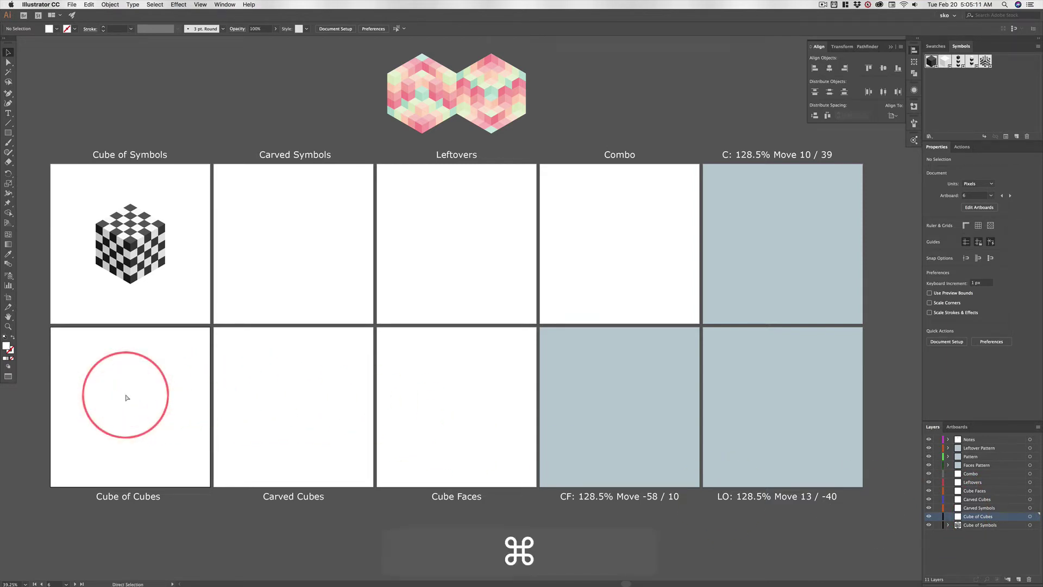
key(super+f)
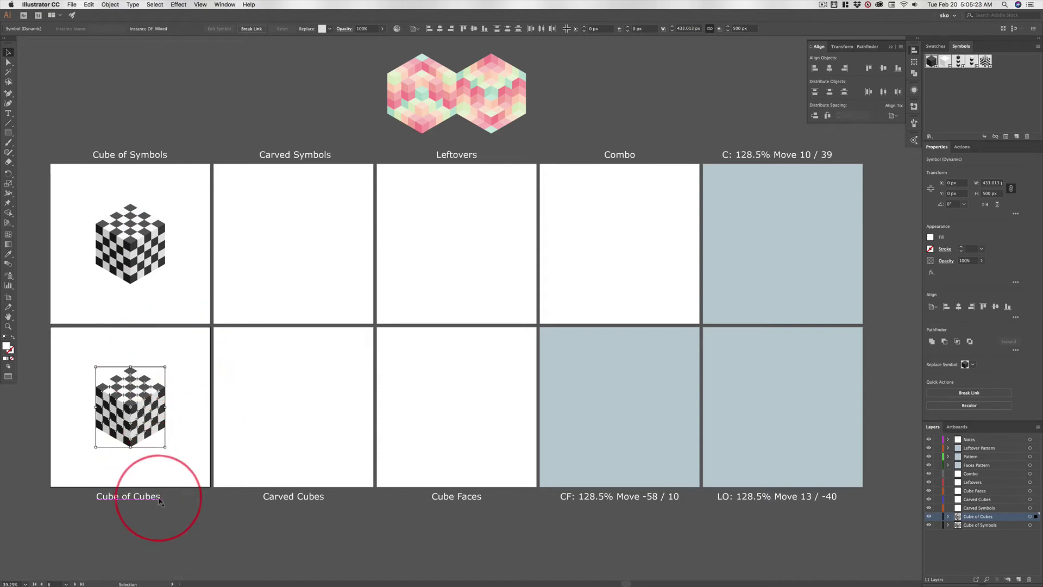
Break the symbol links of the small cubes on the Cube of Cubes artboard and ungroup them into separate cube groups.
click(253, 30)
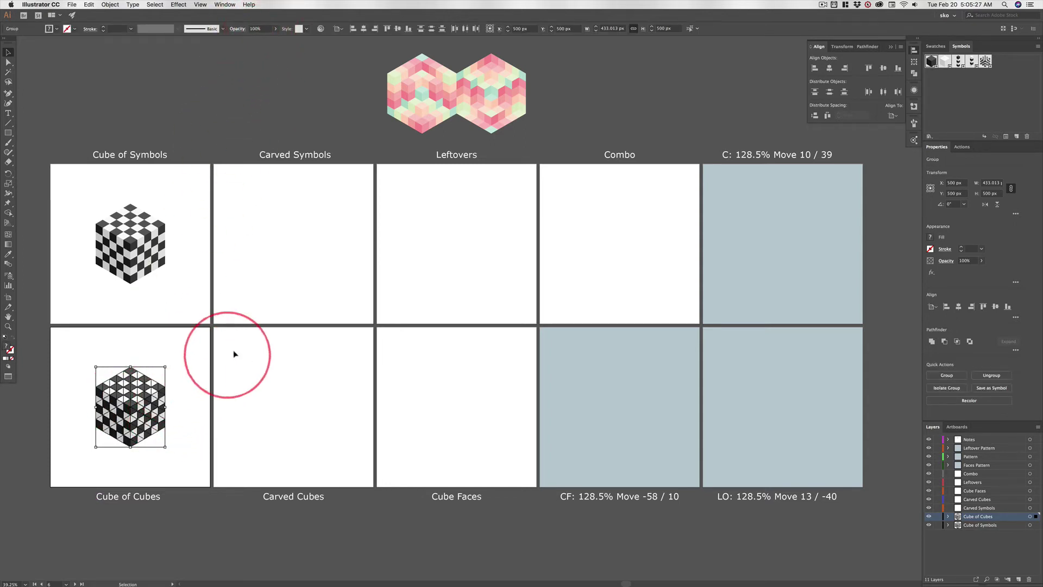
key(shift+super)
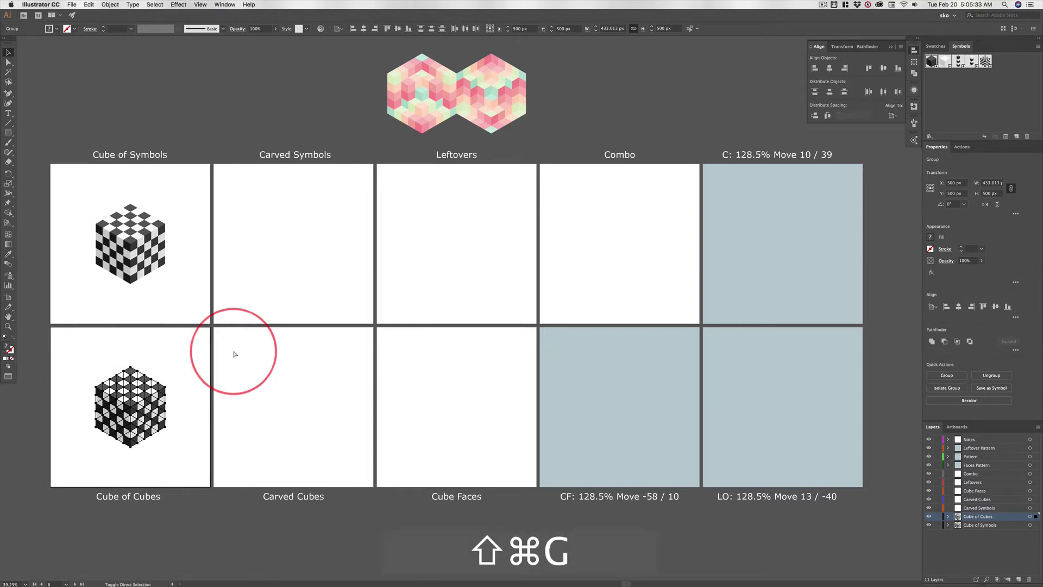
click(198, 350)
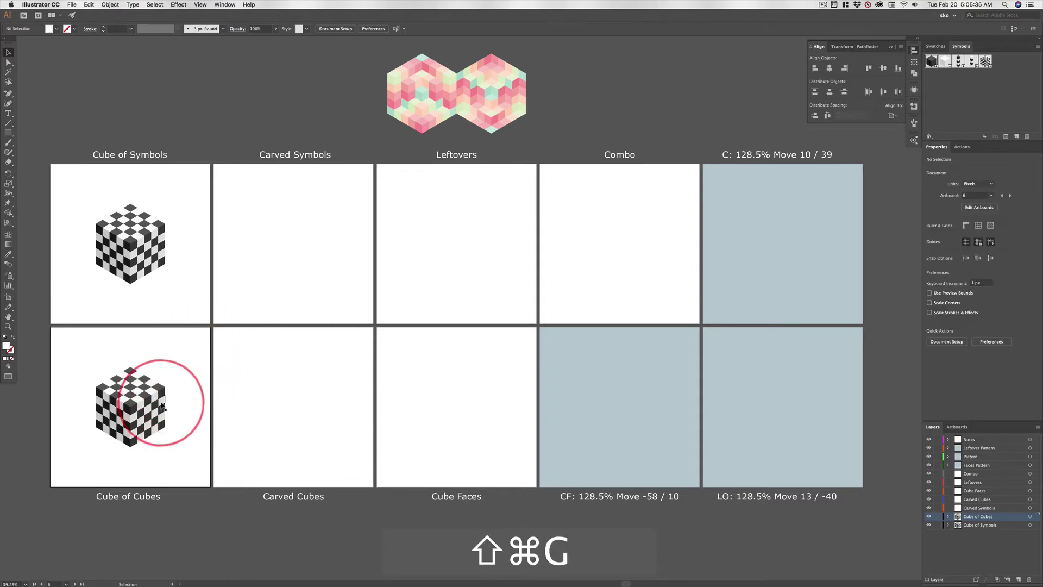
click(161, 395)
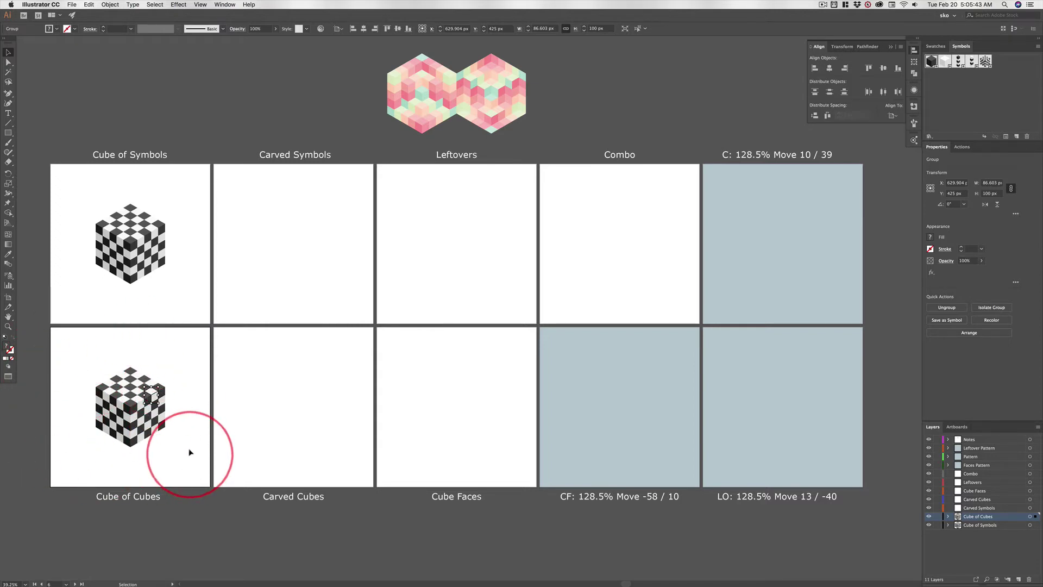
Copy all small cube symbols from the Cube of Symbols artboard and paste them in front on the Carved Symbols artboard, on the Carved Symbols layer.
drag(80, 186, 200, 292)
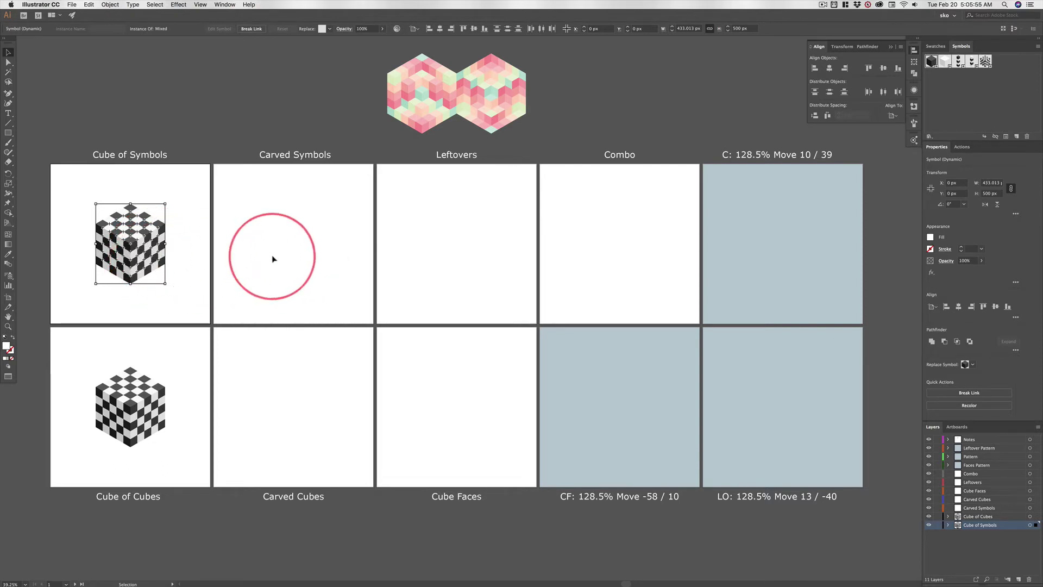
key(super+c)
click(305, 234)
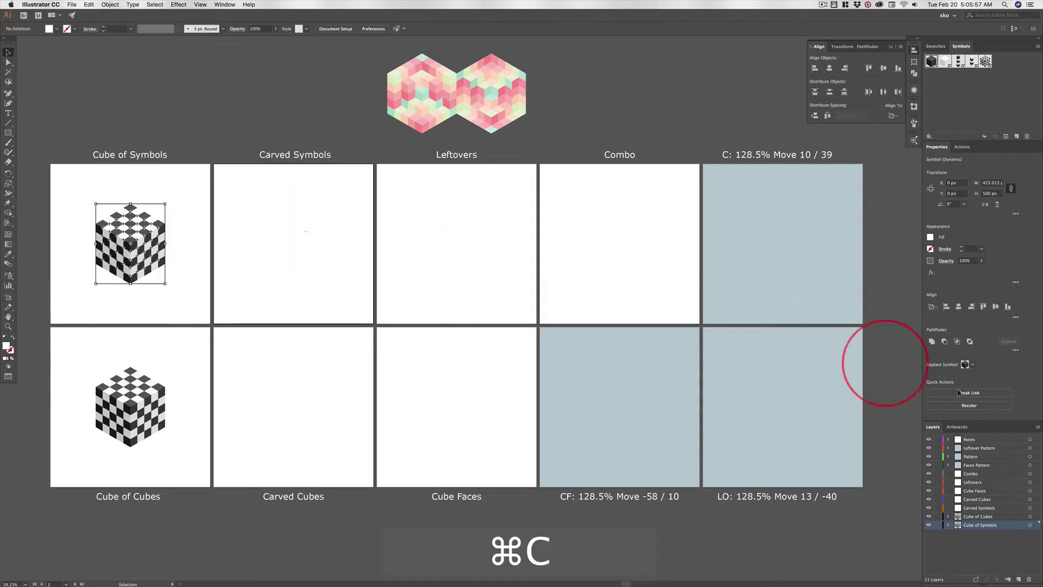
click(998, 510)
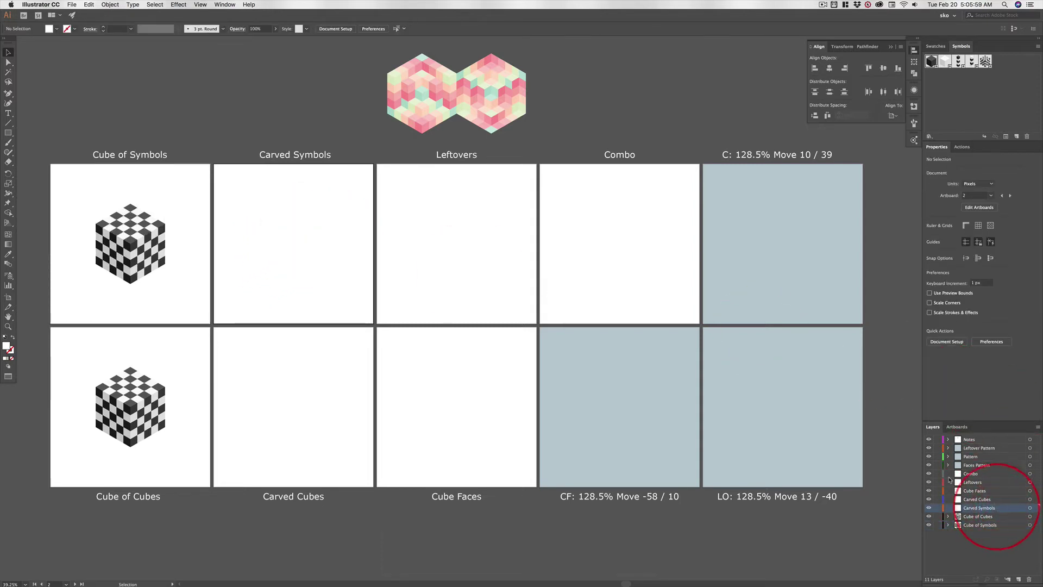
key(super)
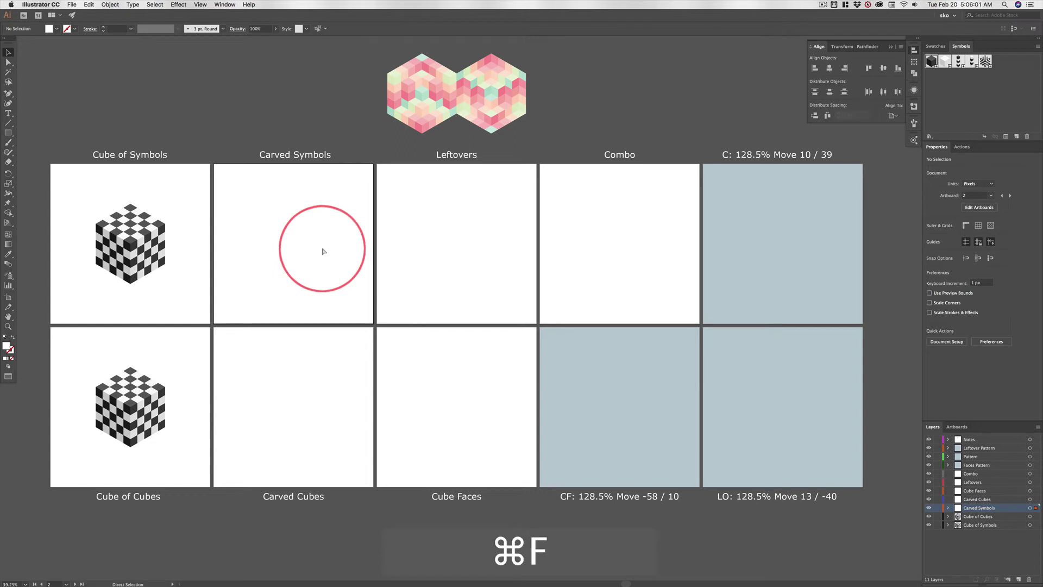
key(super+f)
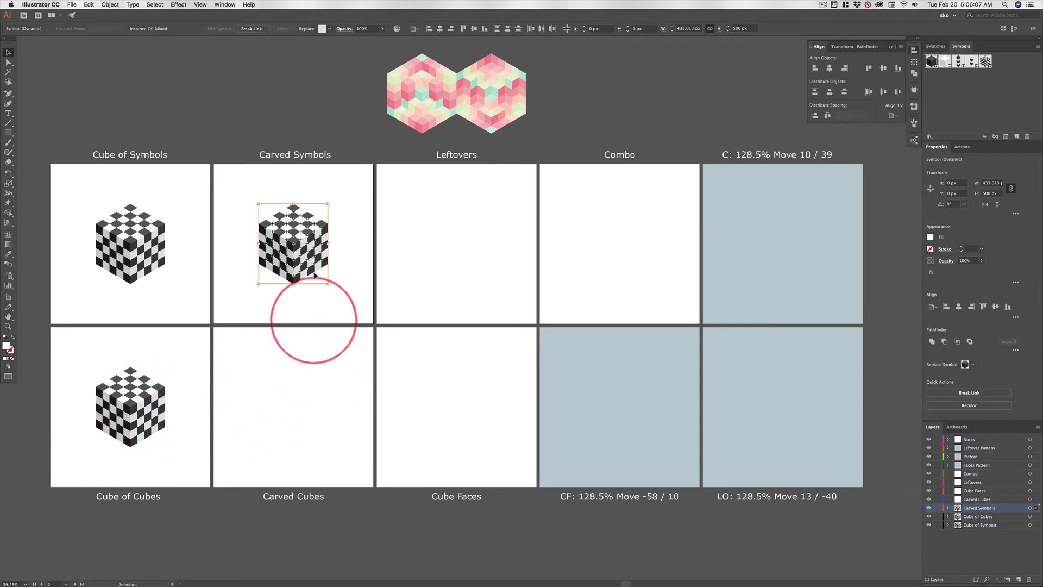
click(359, 214)
Delete small cube symbols around the front top corner of the Carved Symbols cube to carve a notch exposing a dark cube inside.
key(super+space)
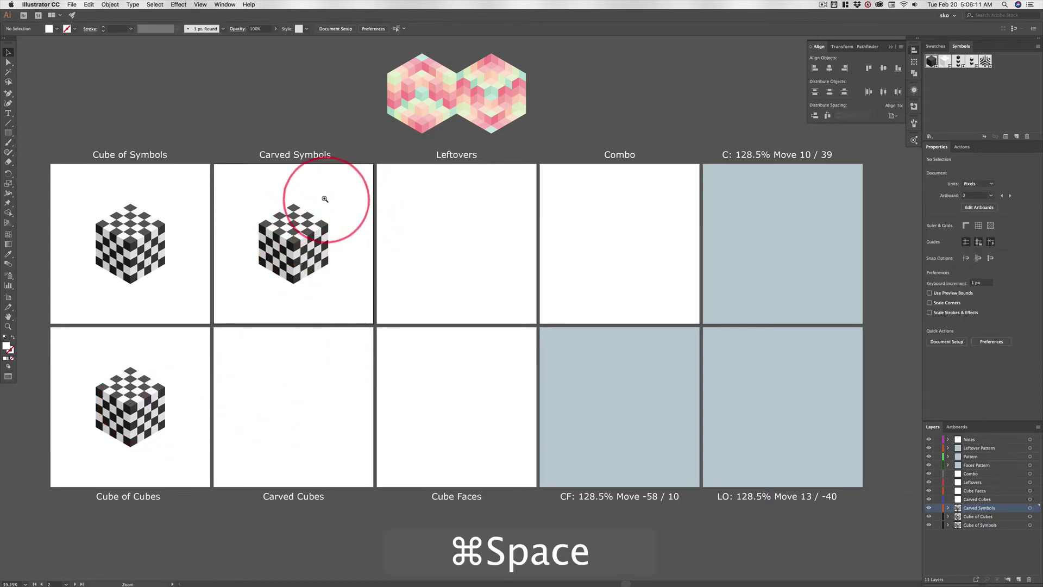
drag(326, 200, 410, 196)
key(super+0)
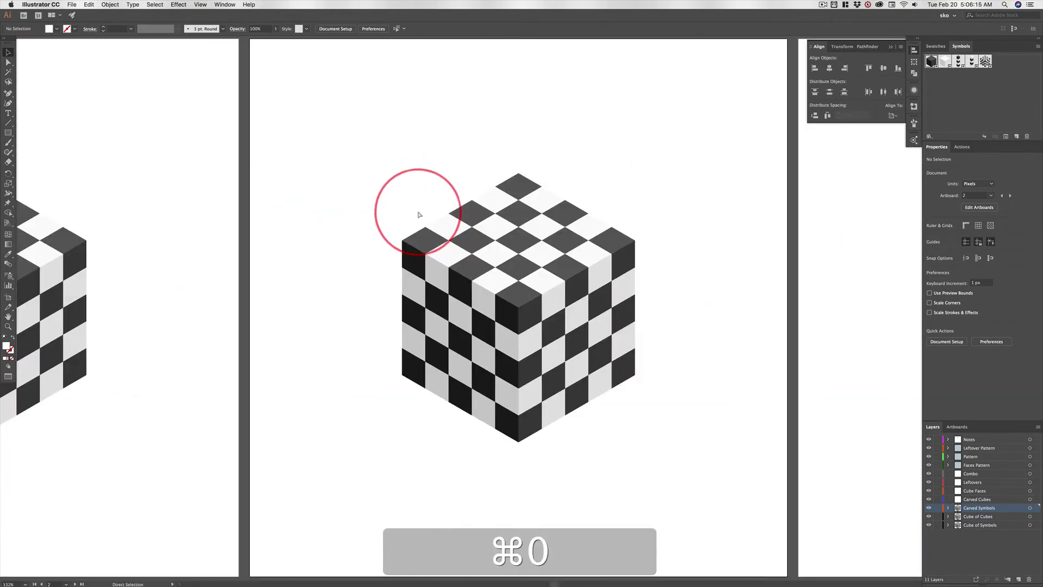
click(500, 282)
click(512, 269)
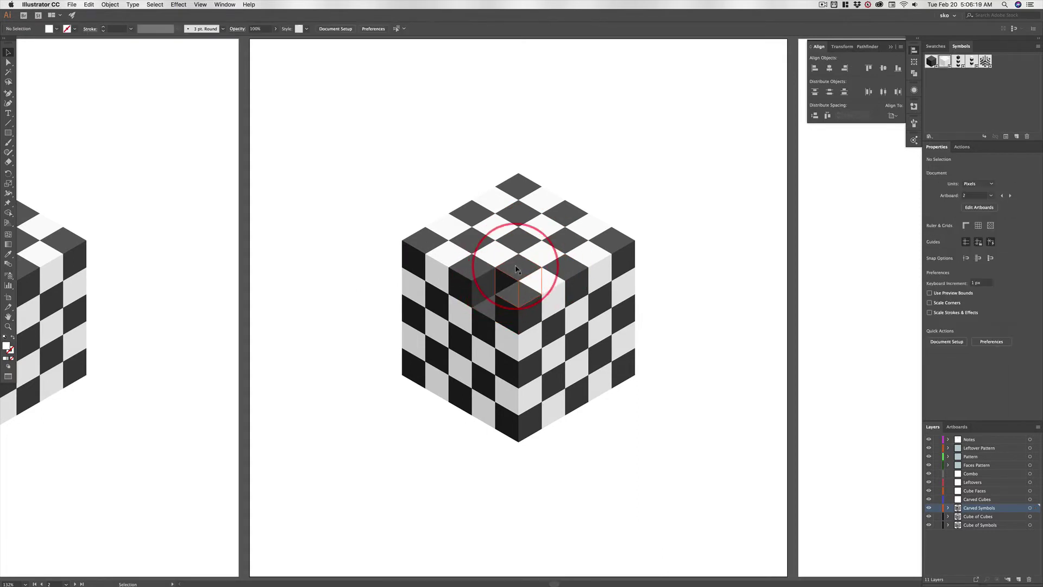
click(546, 285)
click(565, 297)
click(532, 326)
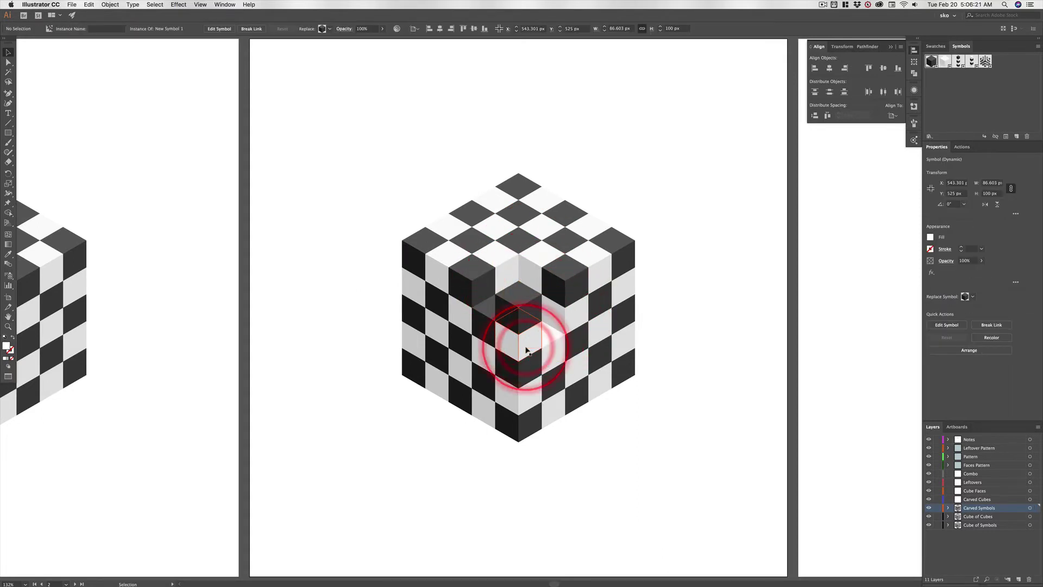
click(485, 340)
Delete more small cubes from the top and both side faces to carve a symmetrical stepped hollow behind the front corner.
click(521, 198)
click(533, 205)
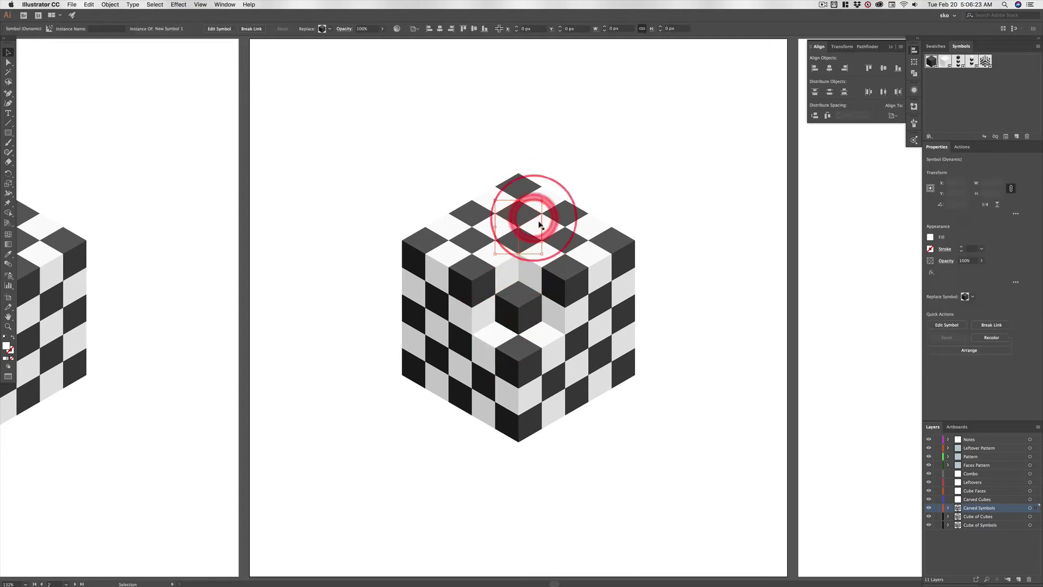
click(545, 228)
drag(545, 231, 493, 221)
click(651, 185)
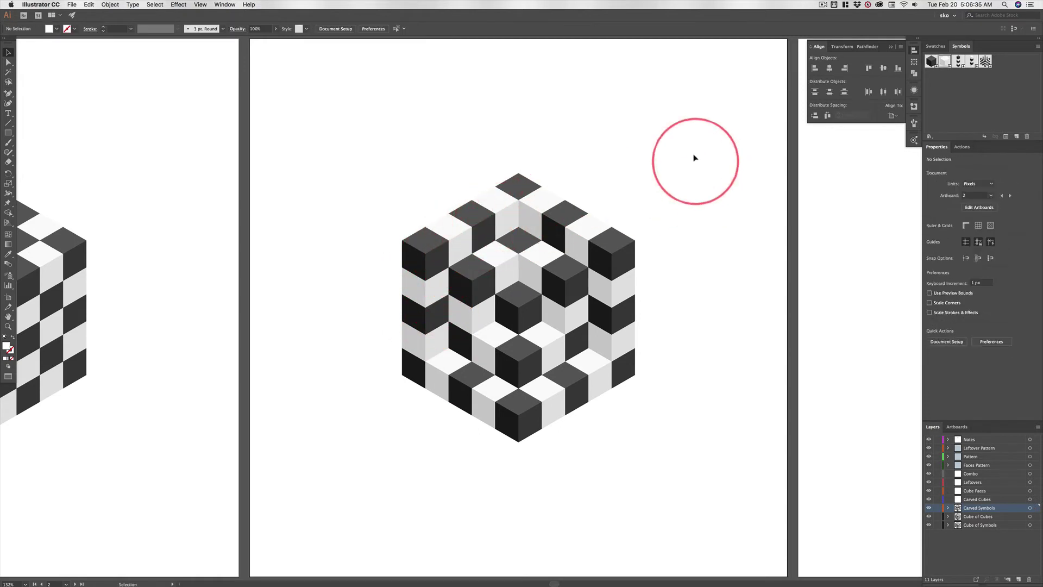
Copy the carved cube's symbols and paste them in front on the Carved Cubes artboard, on the Carved Cubes layer.
drag(349, 153, 657, 464)
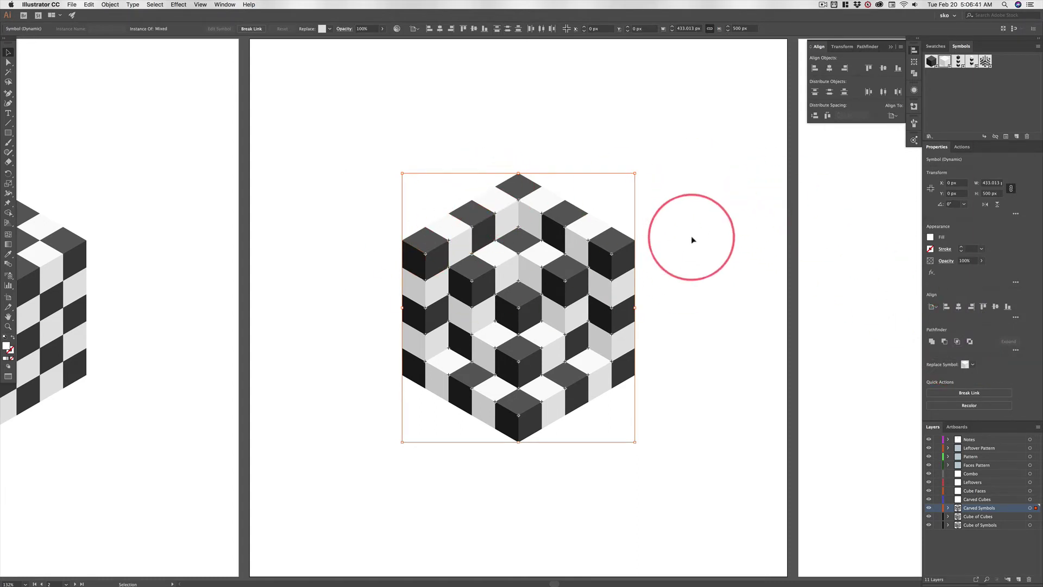
key(alt+super+0)
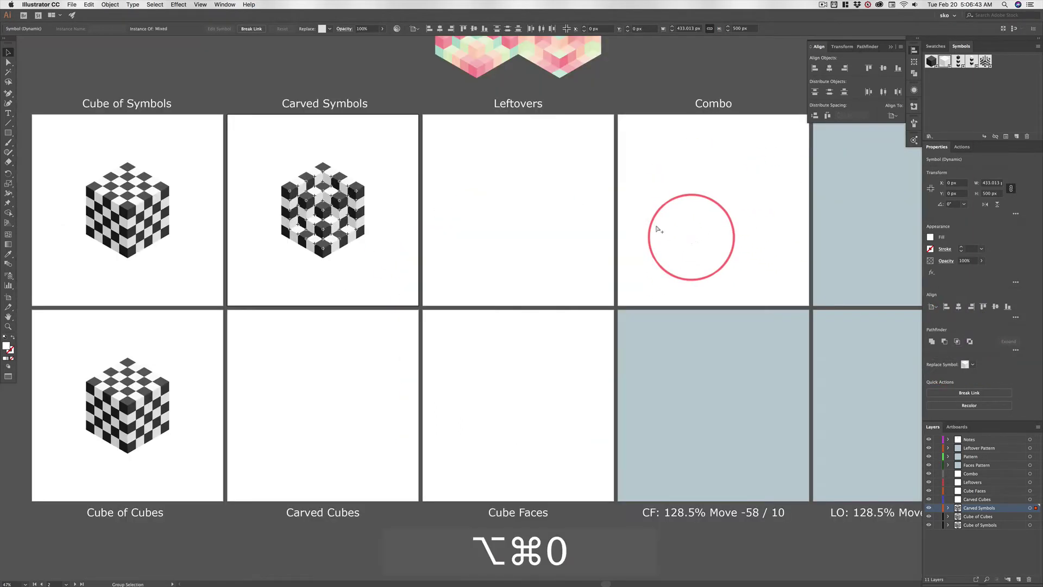
key(super)
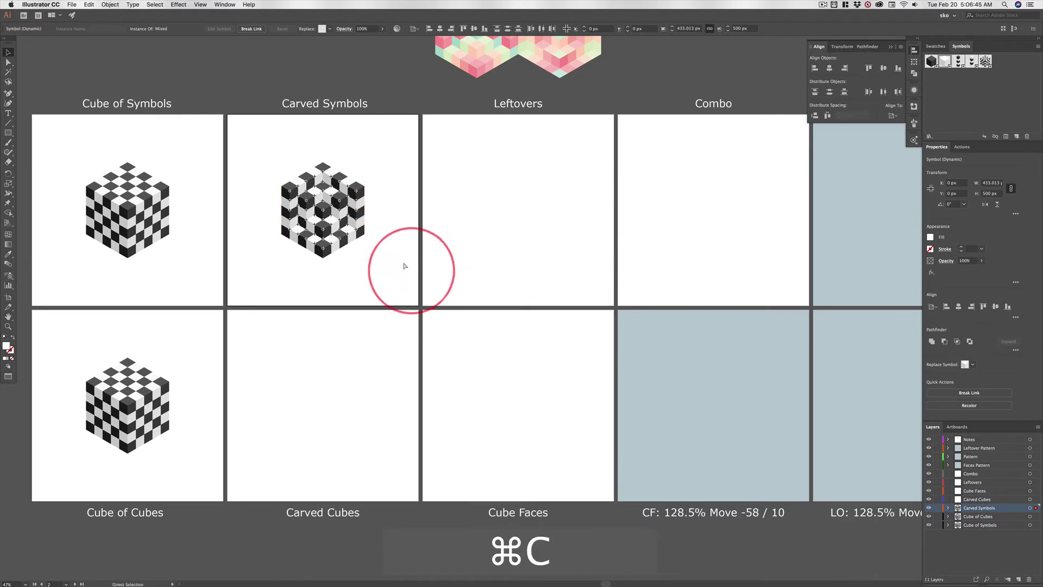
click(978, 499)
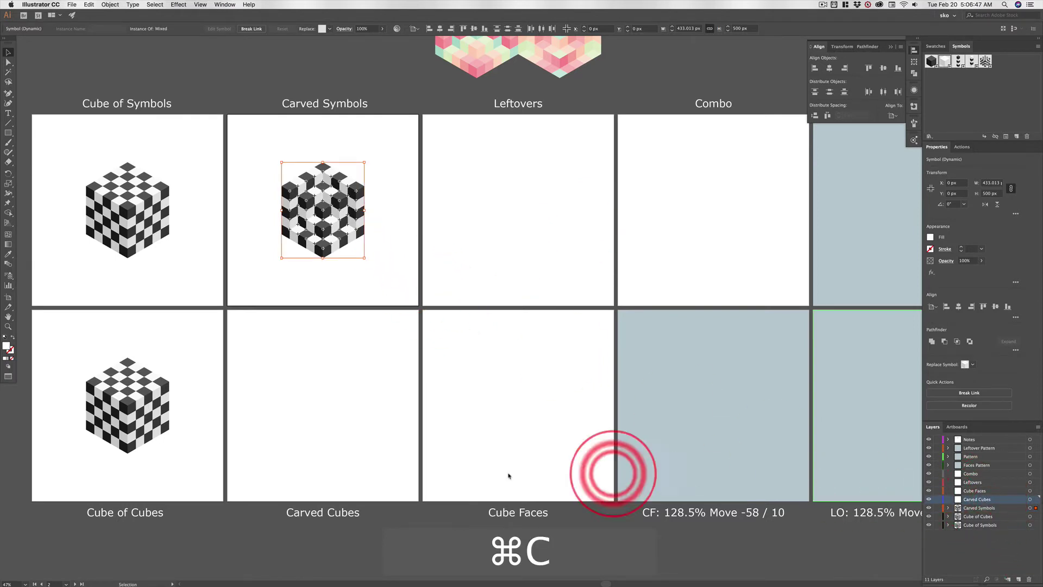
click(325, 404)
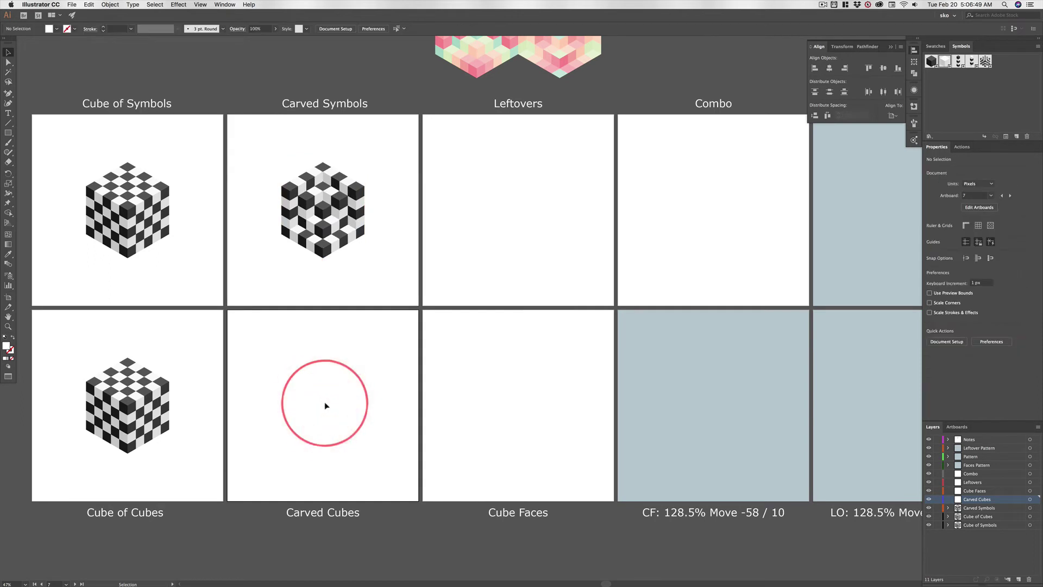
key(super+f)
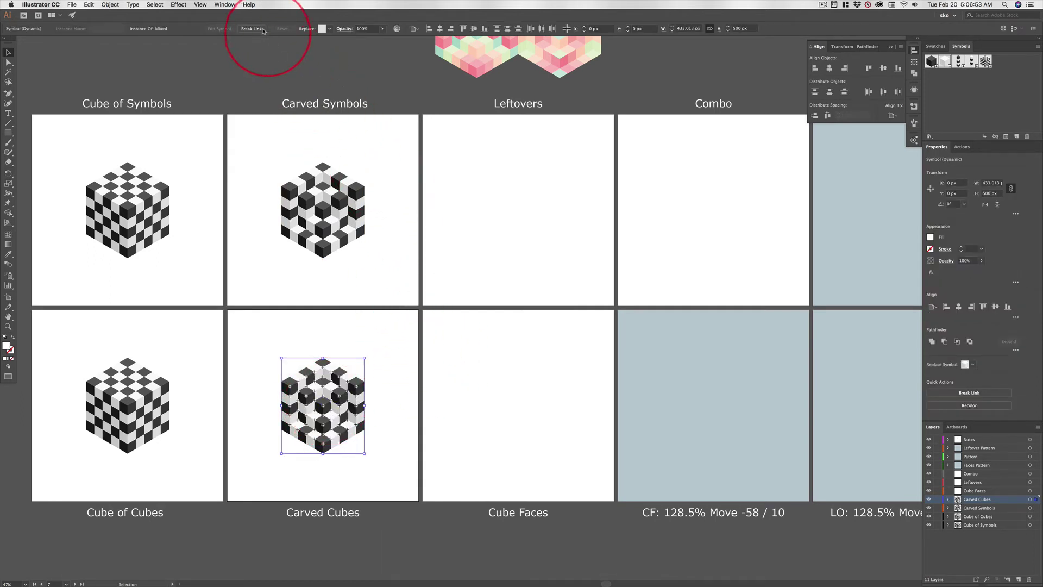
Break the symbol links on the Carved Cubes artboard and ungroup into separate cube groups, testing one cube with a move and an undo.
click(252, 29)
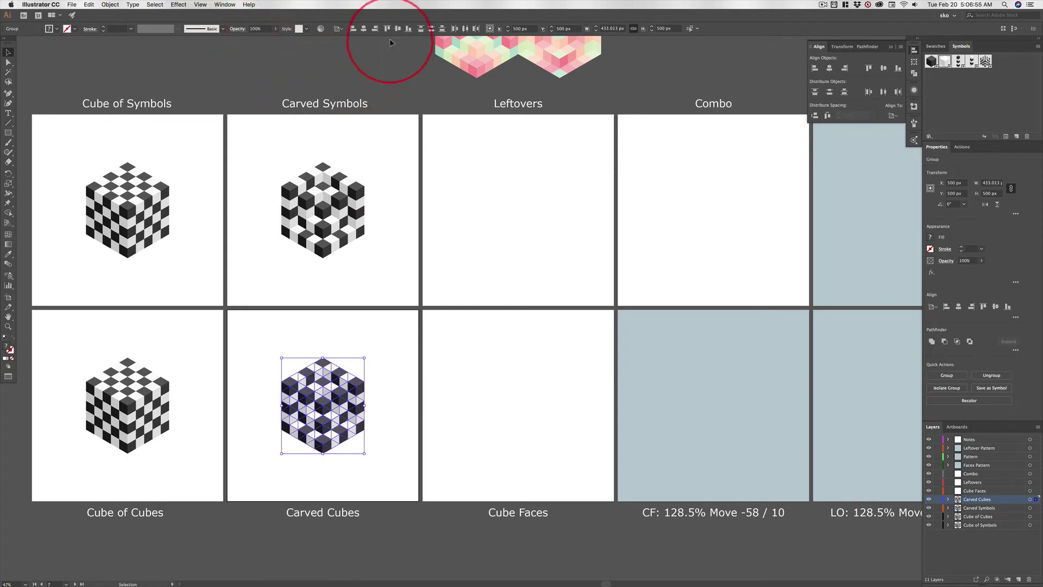
key(shift+super+g)
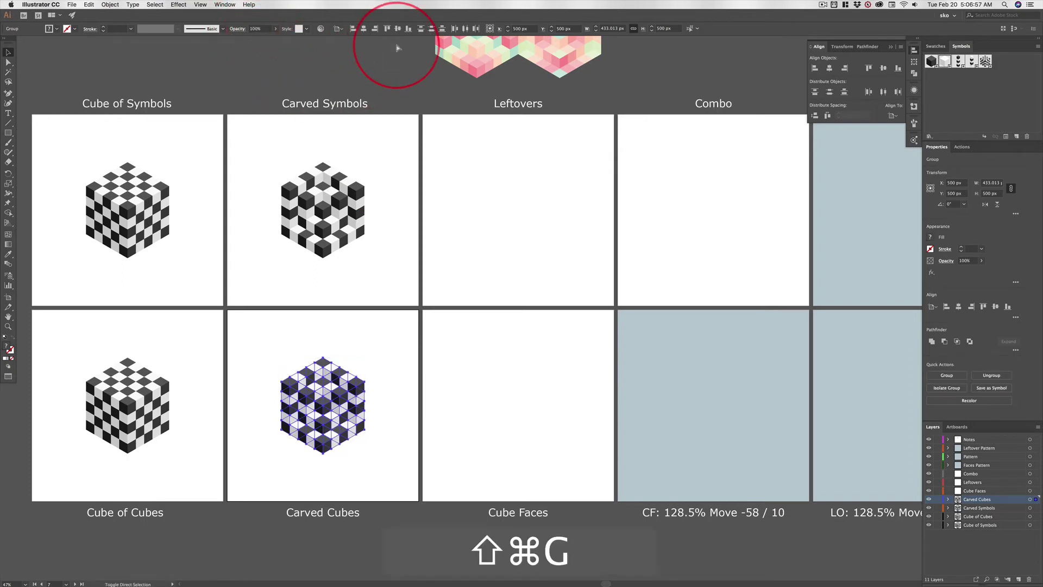
click(369, 380)
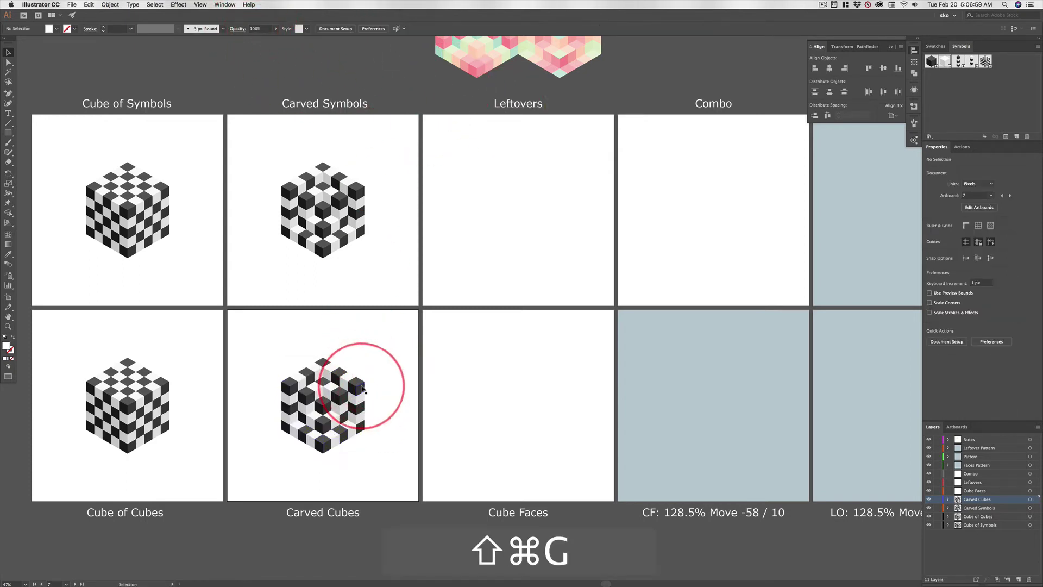
drag(363, 389, 388, 372)
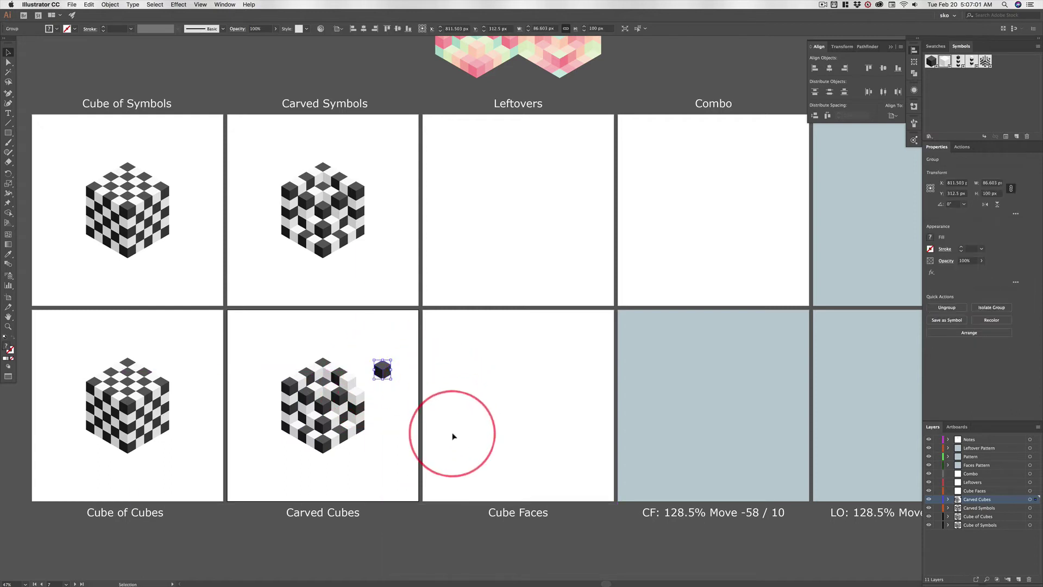
key(super+z)
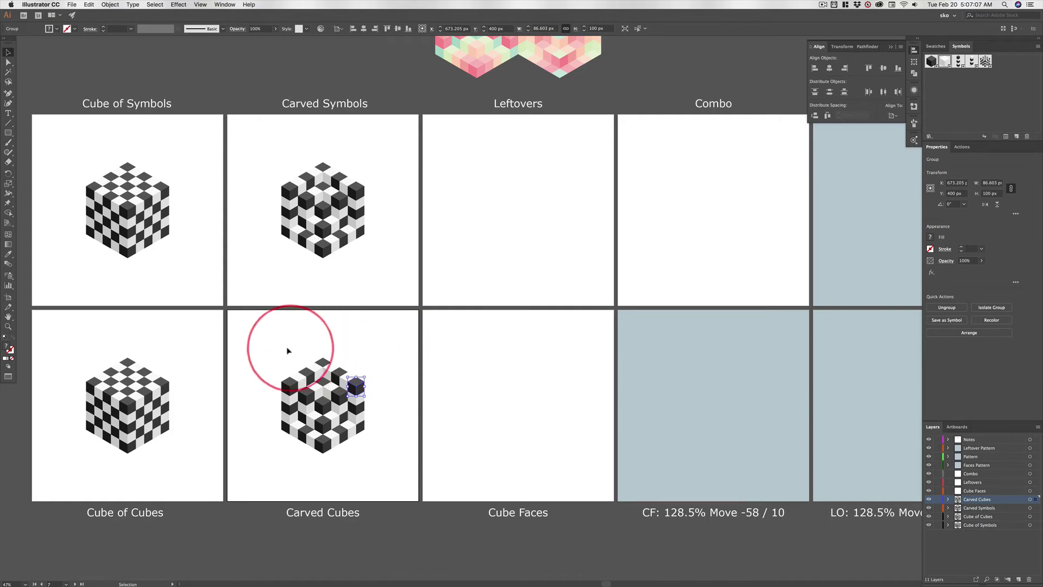
Copy all the carved cube groups and paste them in front on the Cube Faces artboard, on the Cube Faces layer.
drag(265, 348, 400, 465)
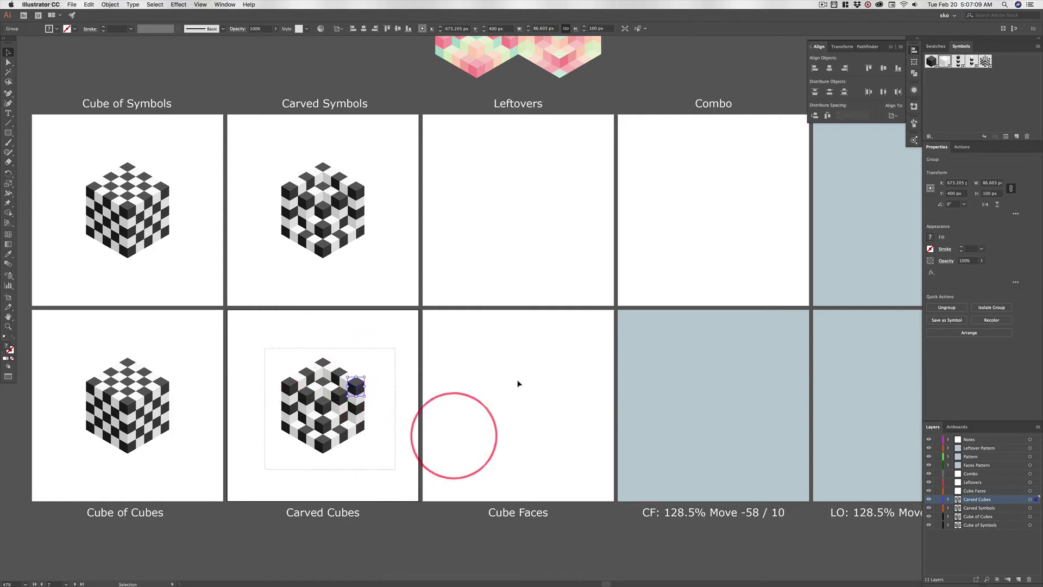
key(super)
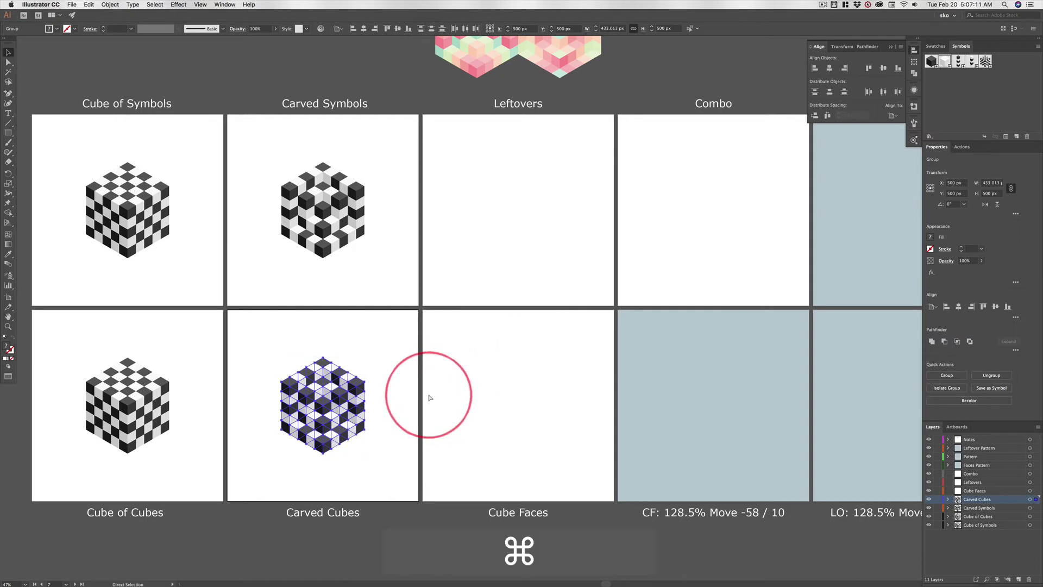
click(535, 414)
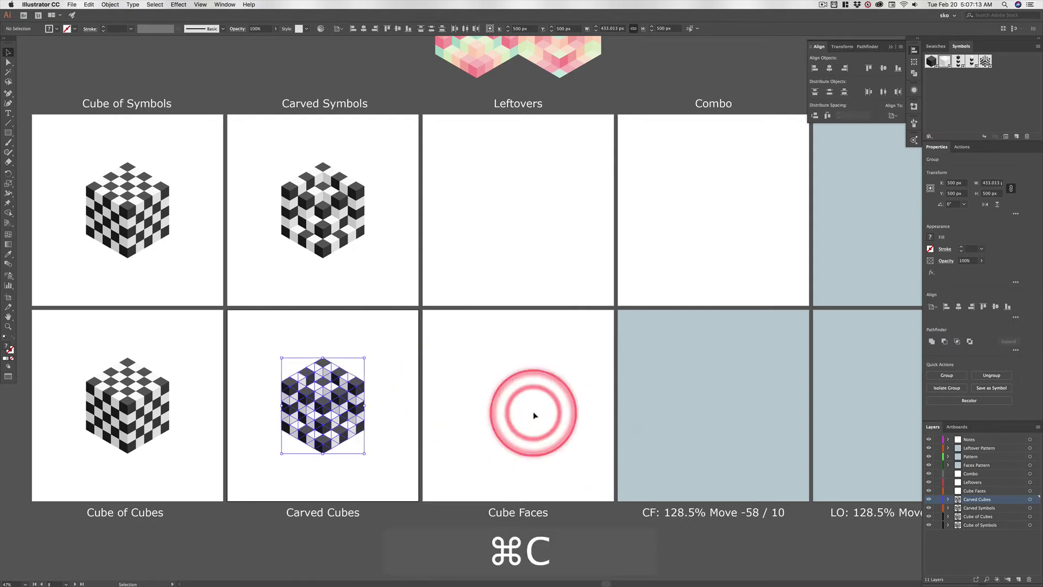
click(983, 491)
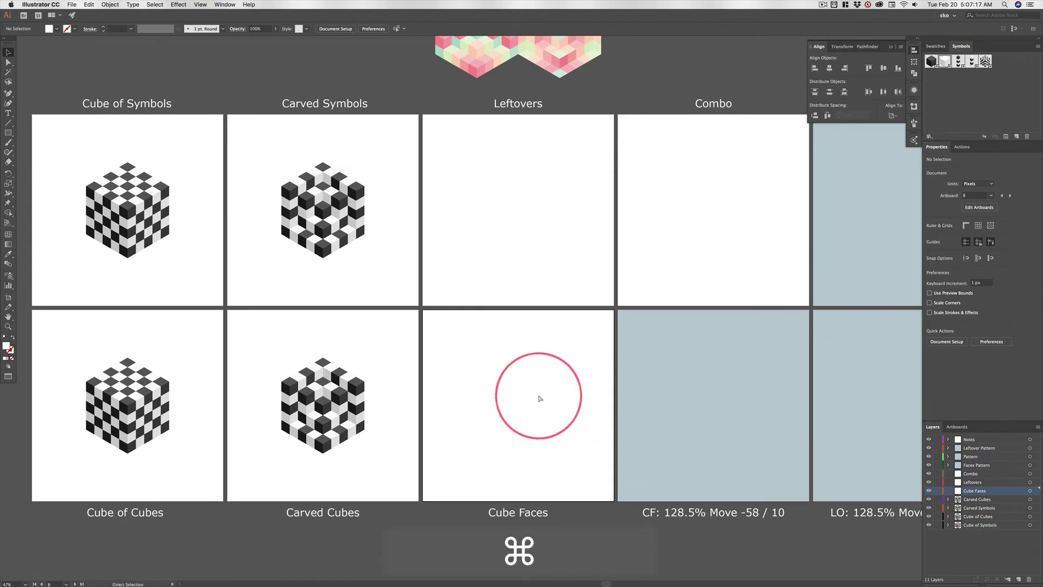
key(super+f)
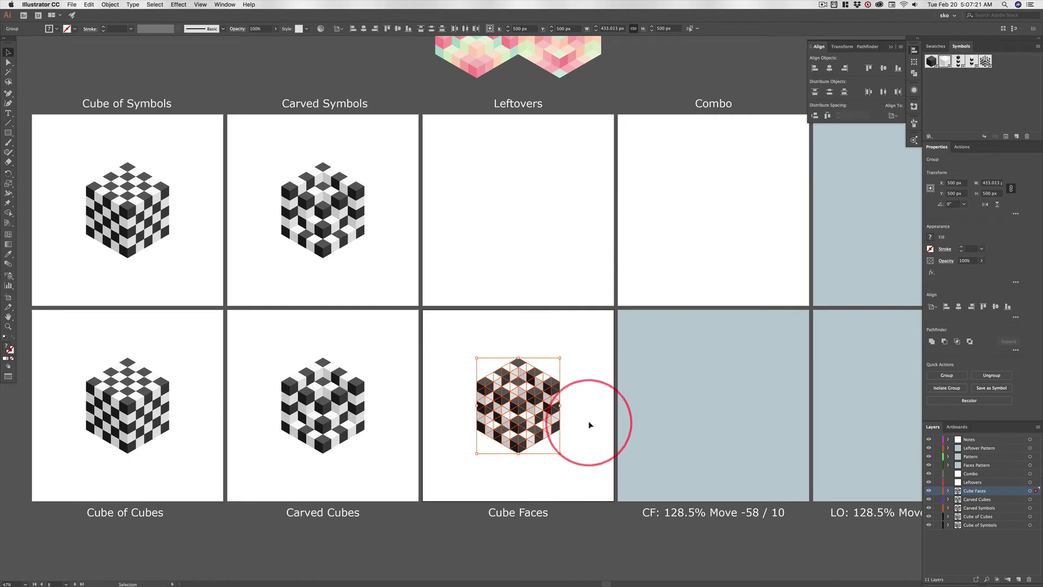
Ungroup all the small cubes on the Cube Faces artboard into individual faces and select one face of the right corner cube.
click(553, 383)
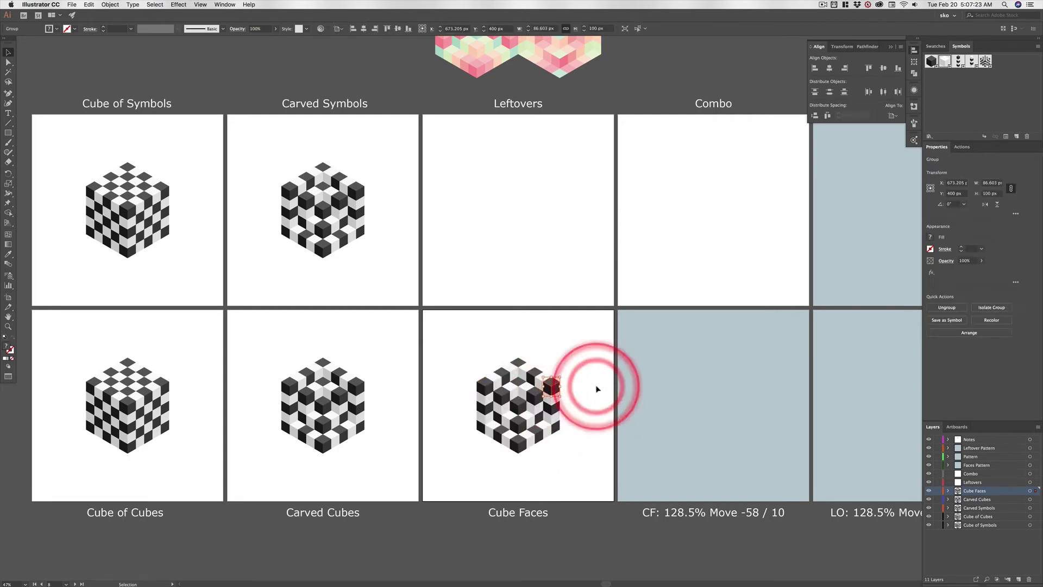
drag(459, 340, 644, 472)
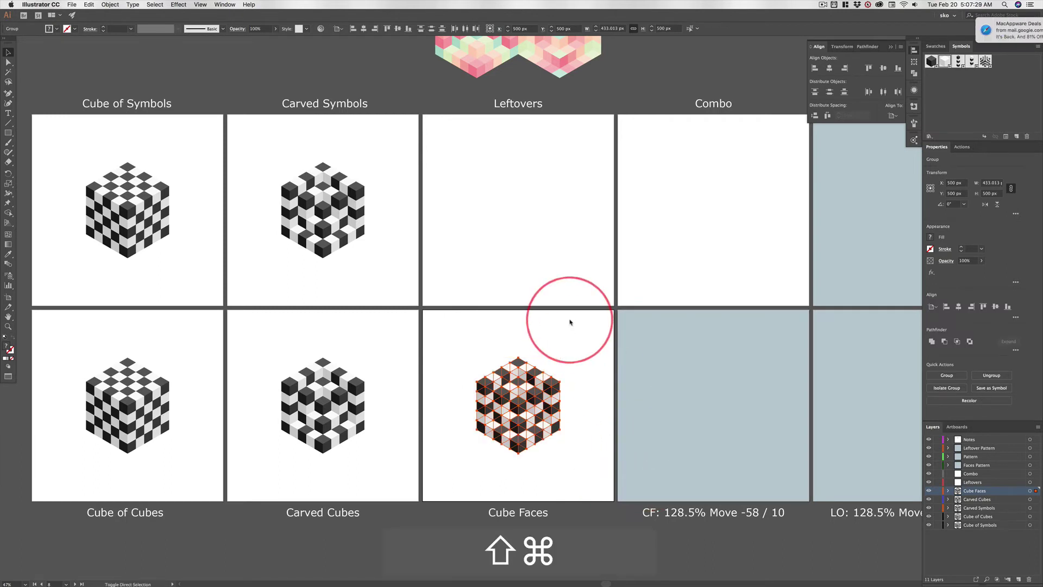
key(shift+super+g)
click(559, 336)
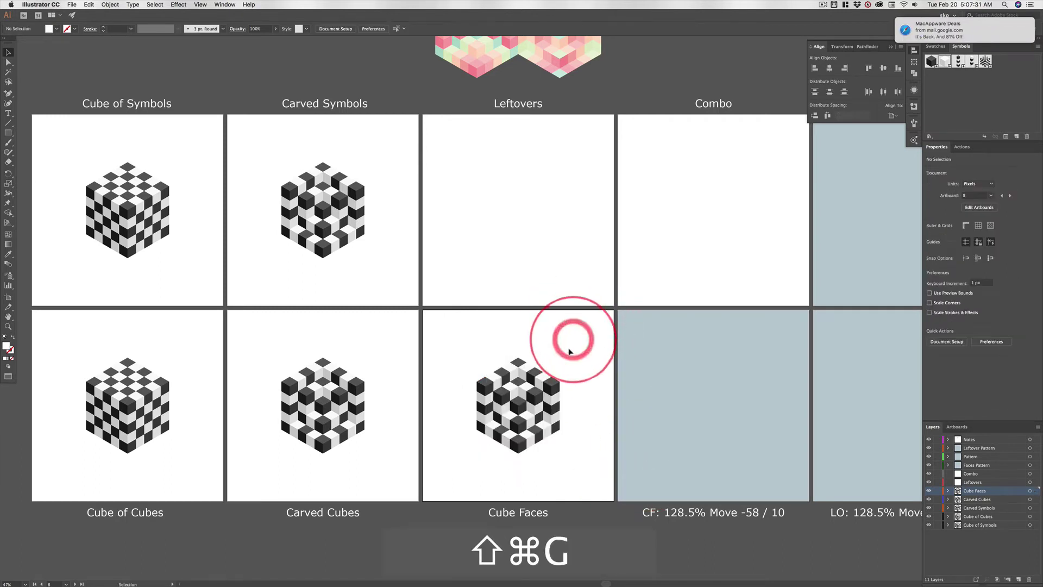
click(554, 390)
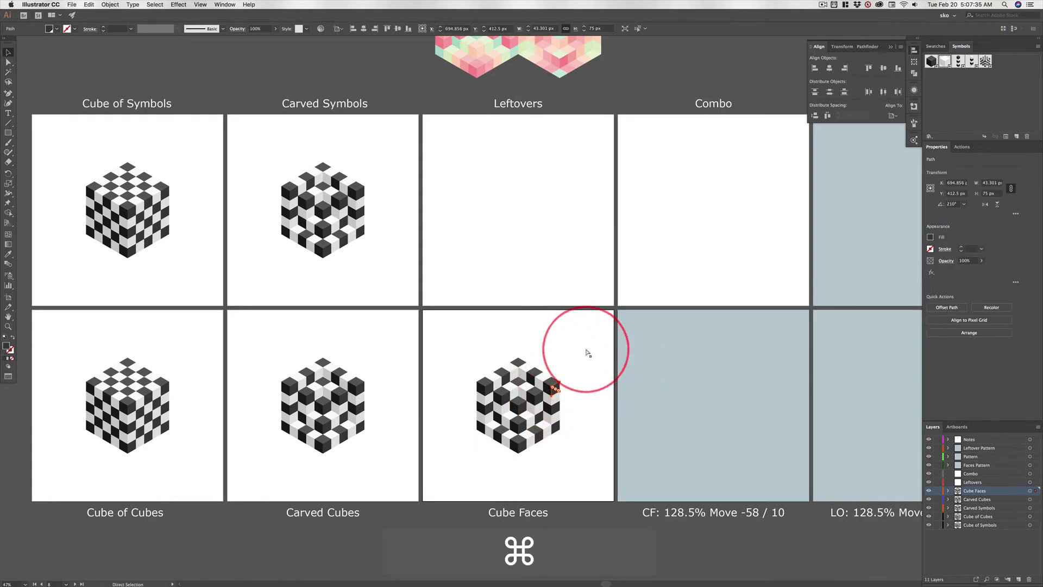
Show the center points of all the carved cube's faces on the Cube Faces artboard through their attributes, then deselect them.
key(super+0)
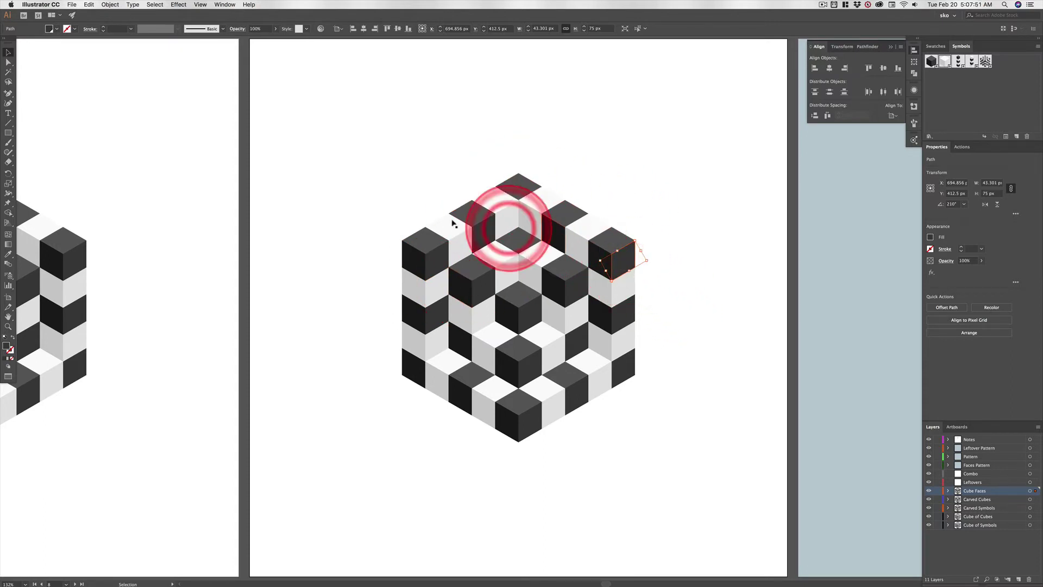
drag(357, 160, 697, 450)
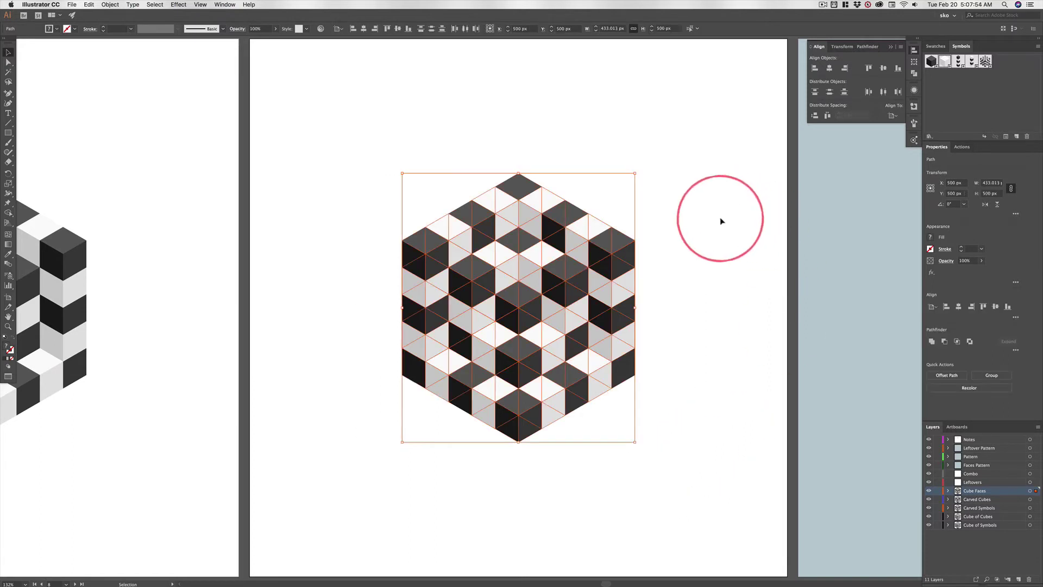
click(891, 48)
click(223, 5)
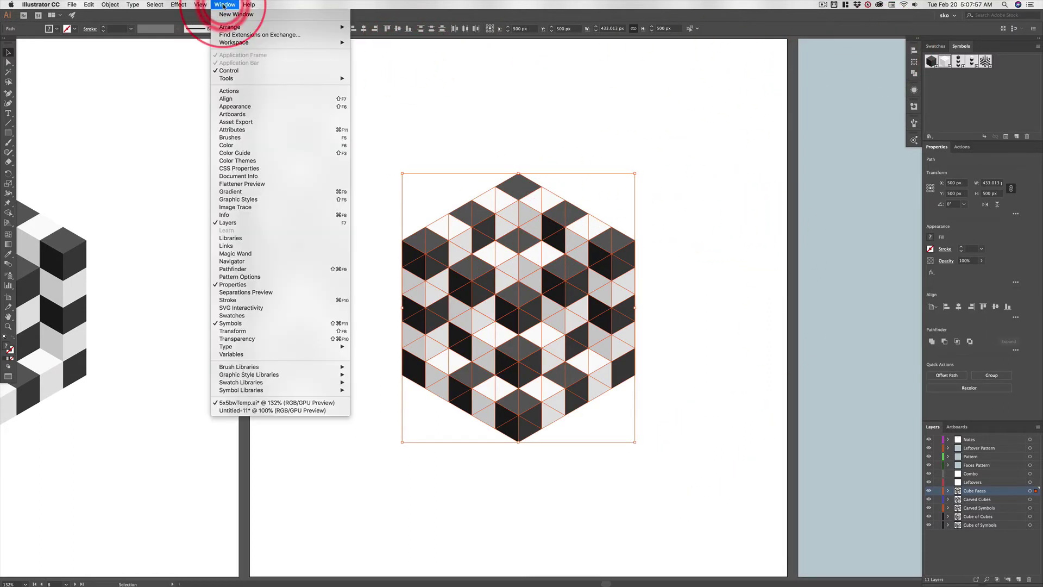
click(232, 130)
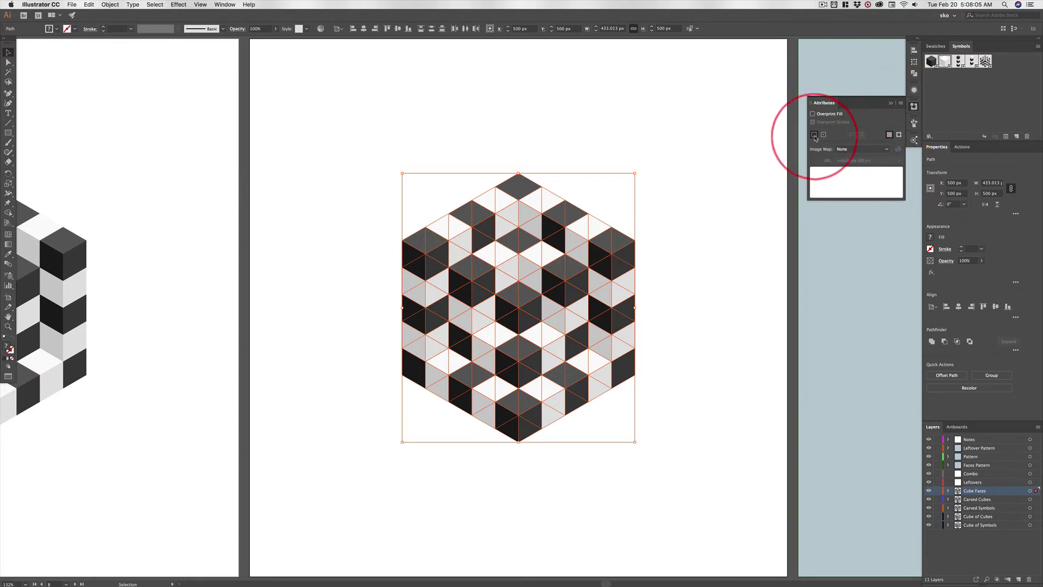
click(812, 104)
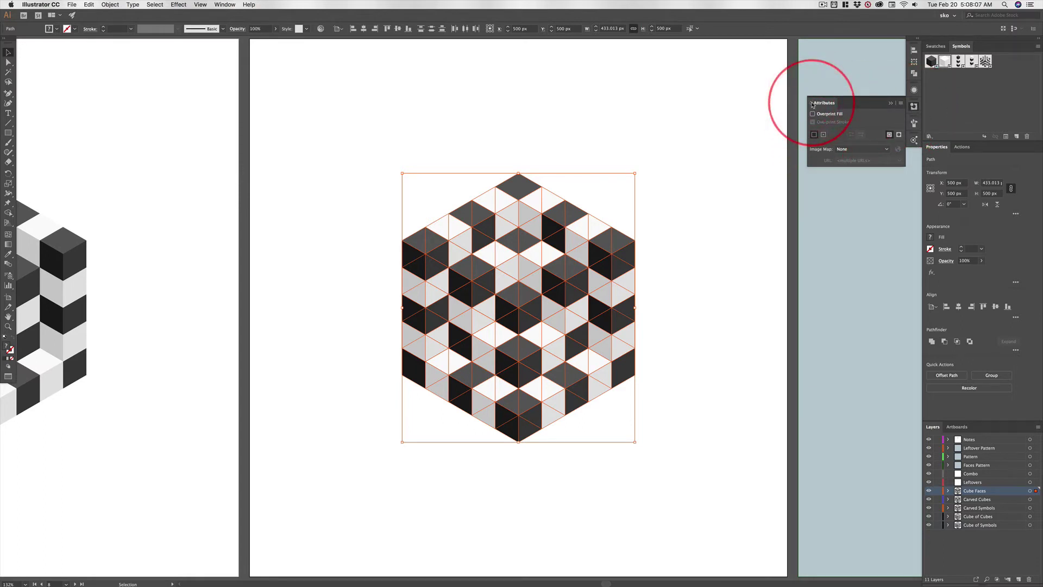
click(812, 104)
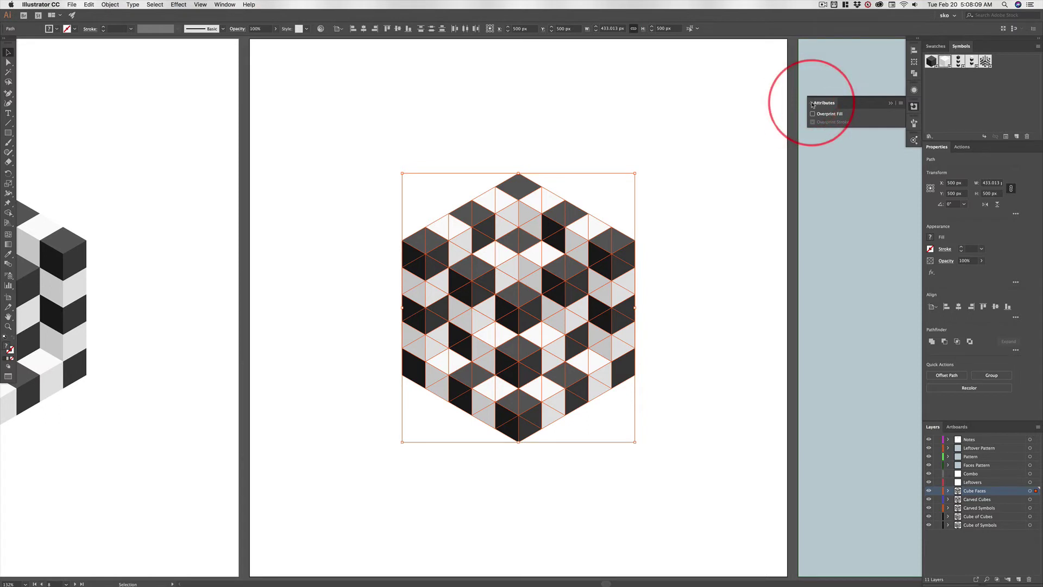
click(812, 104)
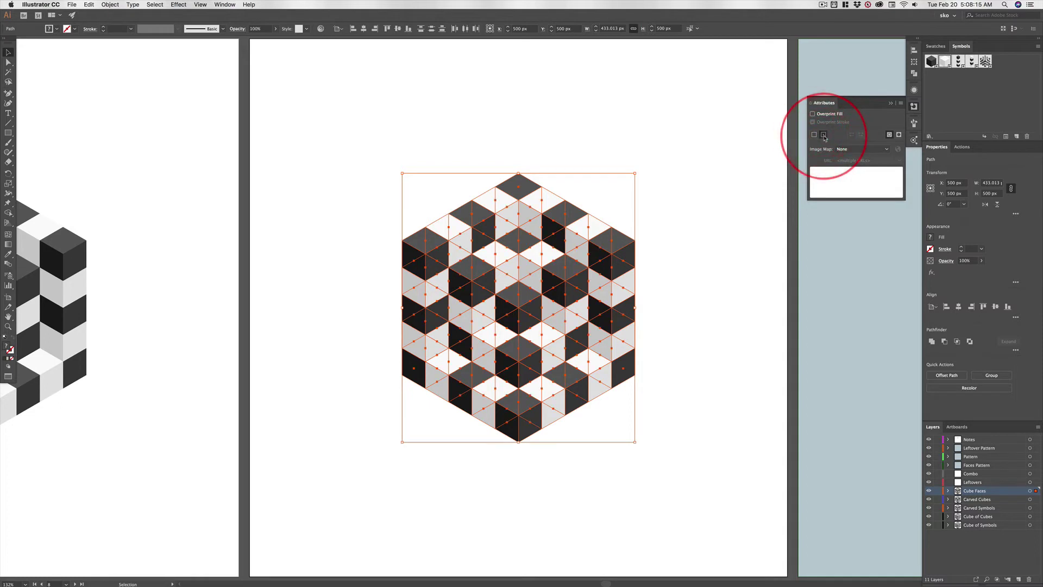
click(576, 124)
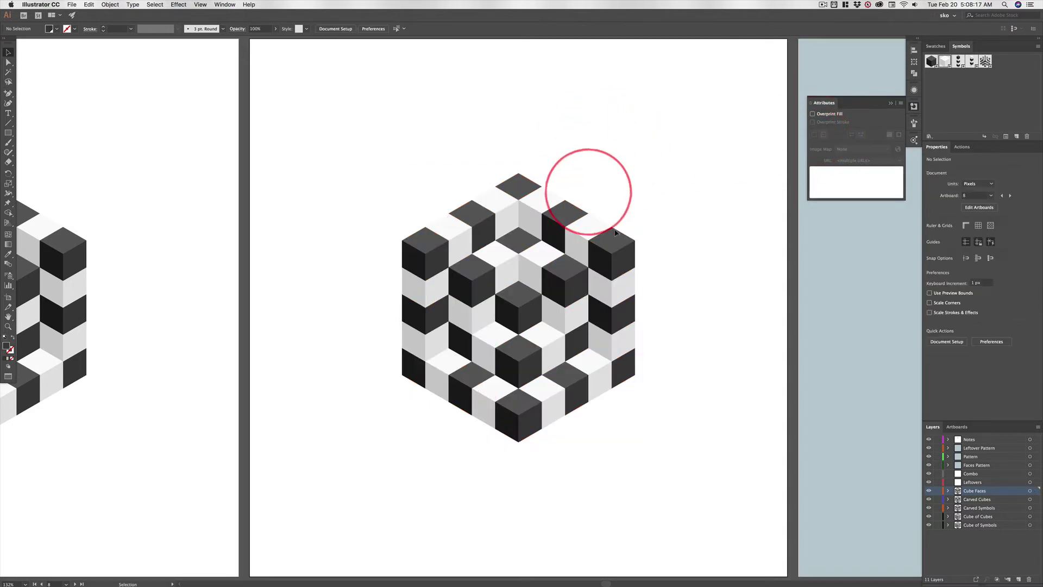
Select the right-facing faces along the carved cube's outer bottom row and its outer right column.
click(625, 261)
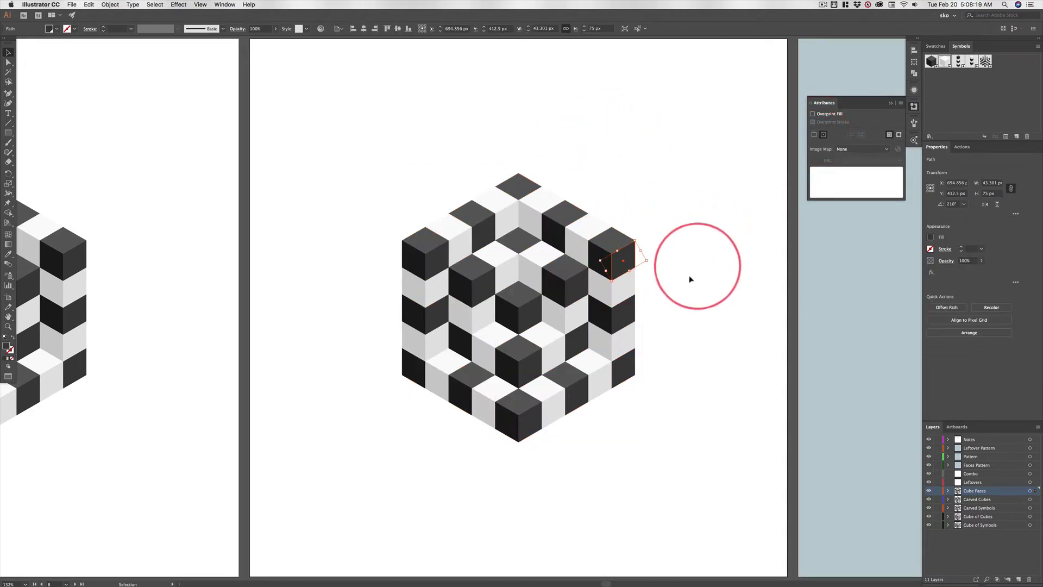
shift+click(624, 369)
shift+click(545, 415)
shift+click(535, 416)
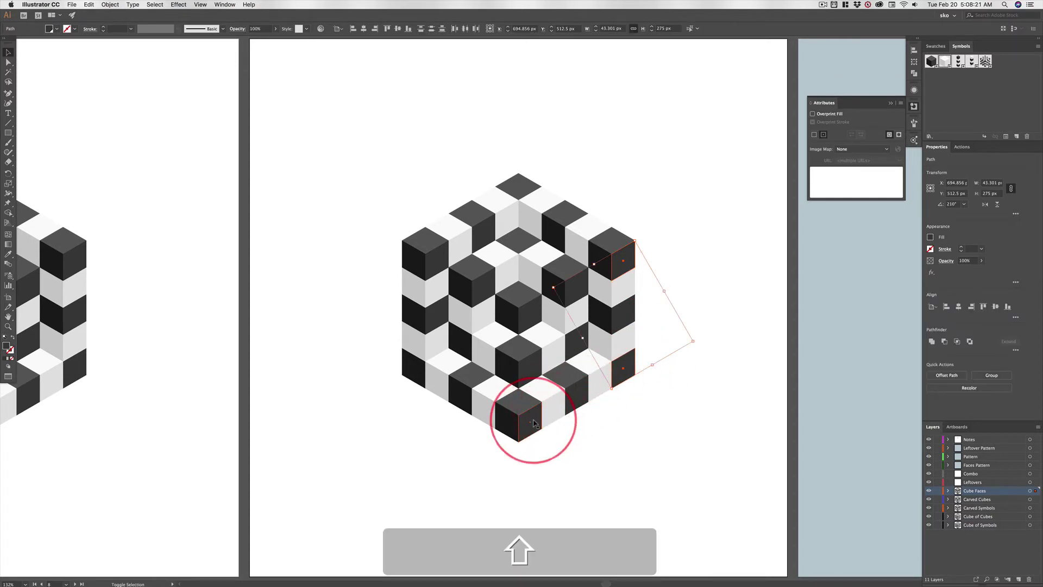
shift+click(557, 403)
shift+click(570, 397)
shift+click(601, 390)
shift+click(624, 347)
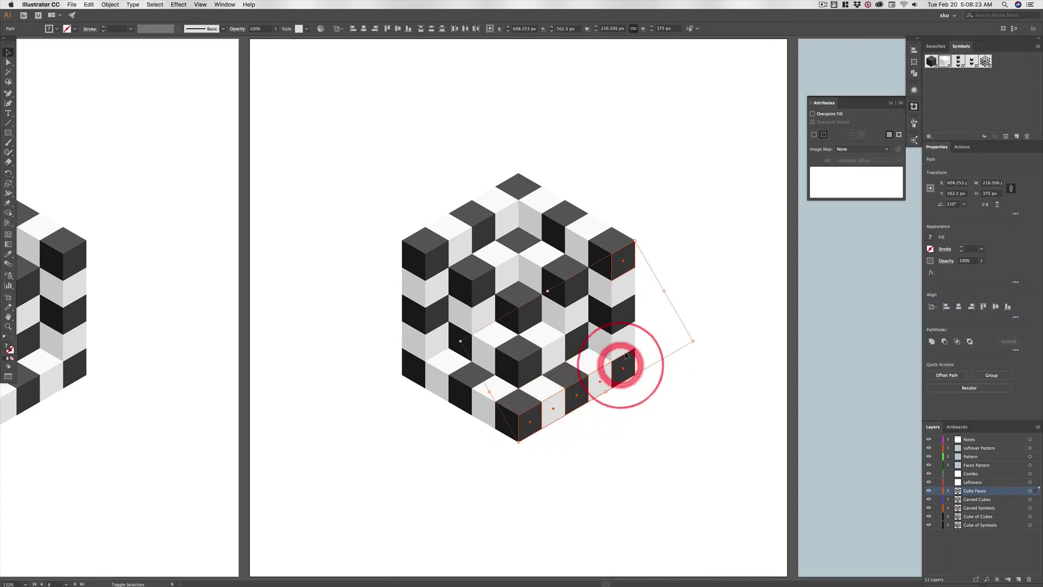
shift+click(625, 316)
shift+click(627, 292)
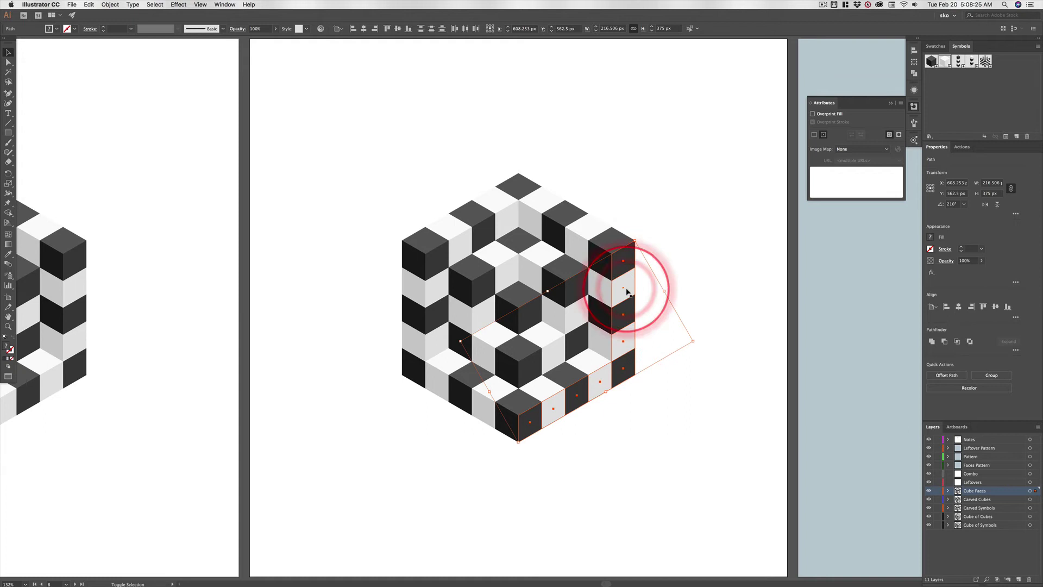
Add the right-facing faces of the inner right and central cubes to the selection, undoing the accidental nudge of the faces.
shift+click(576, 287)
shift+click(576, 314)
shift+click(582, 339)
shift+click(553, 351)
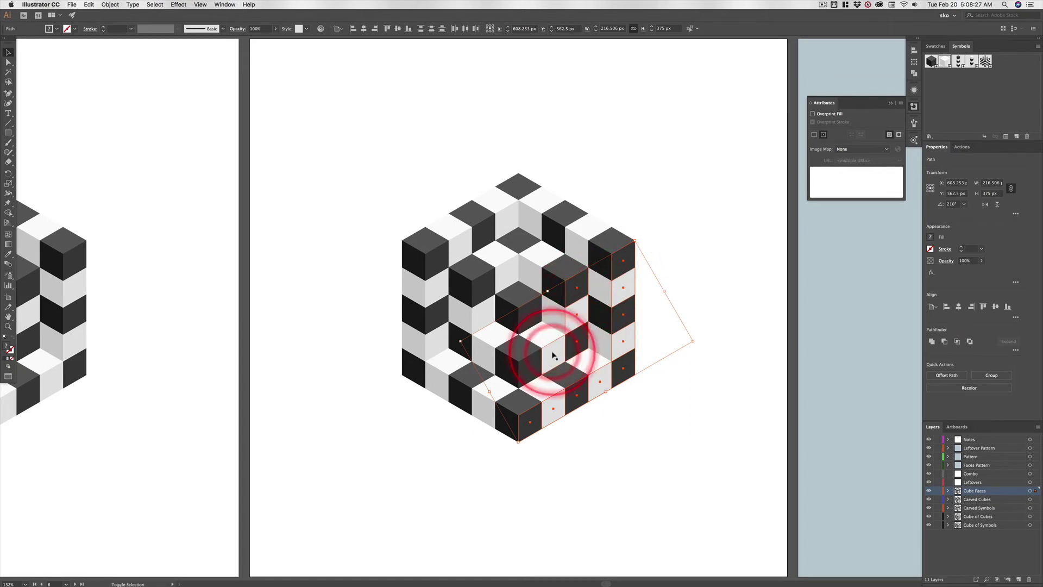
shift+click(531, 367)
shift+click(534, 312)
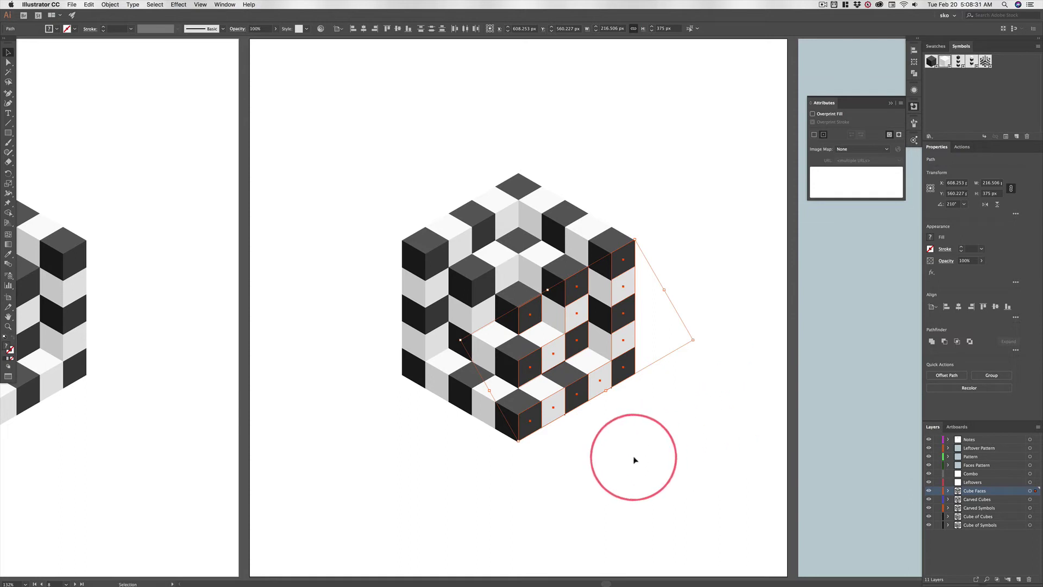
key(super)
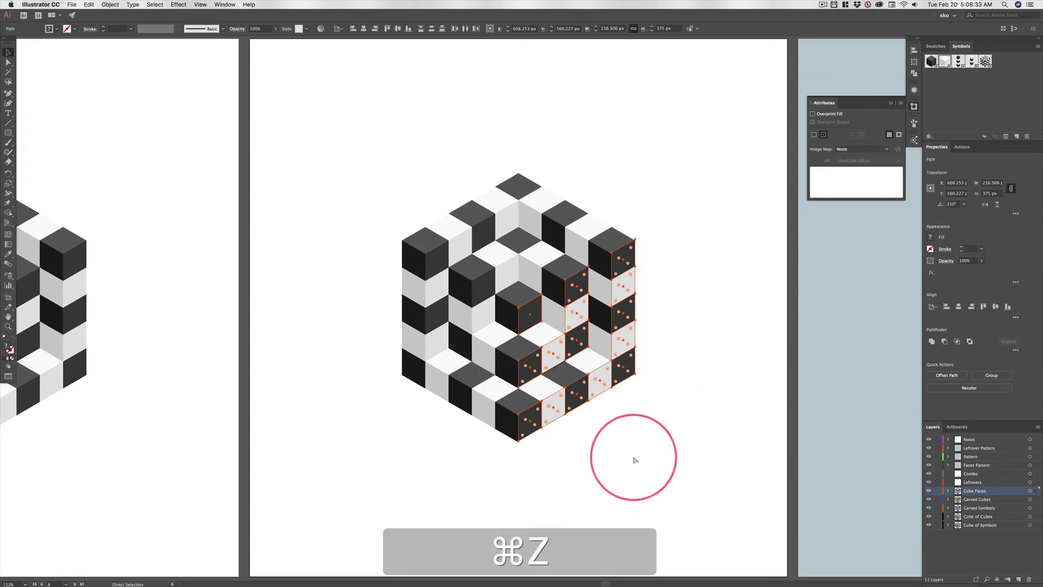
key(super+z)
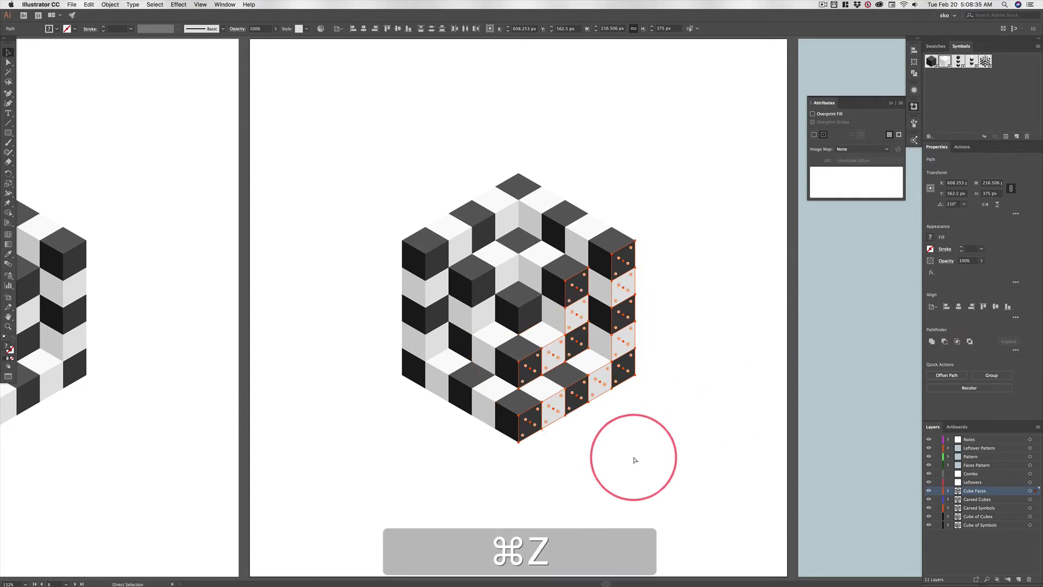
key(shift)
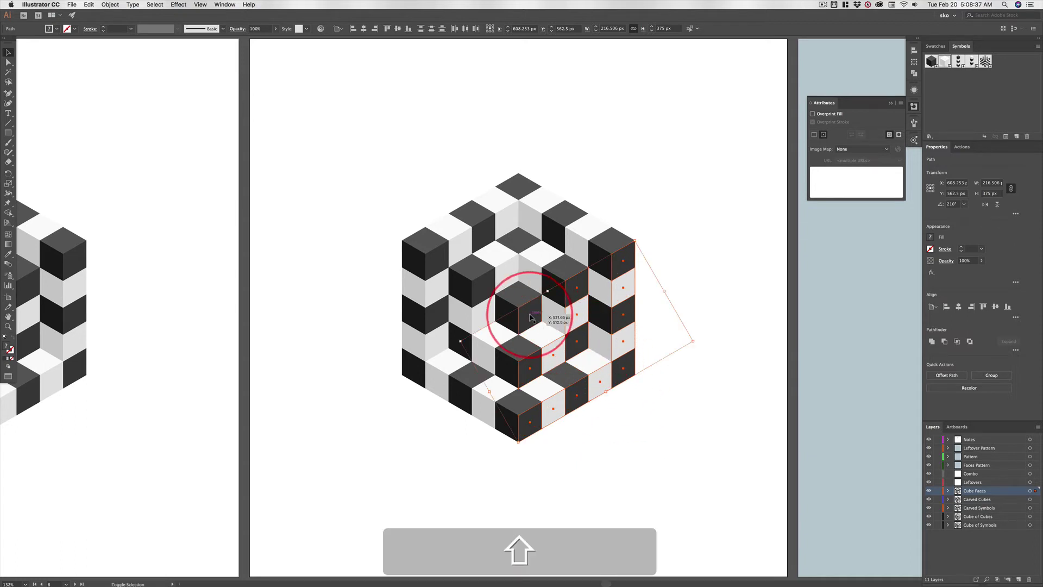
Add the remaining right-facing faces on the carved cube's upper left side and inner left cubes, and group all right-facing faces.
shift+click(461, 247)
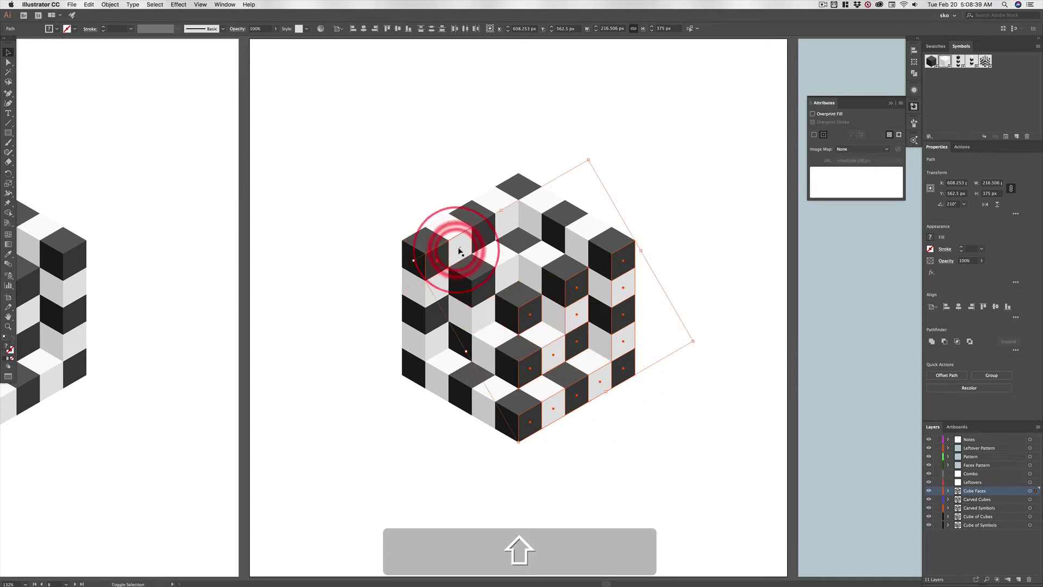
shift+click(487, 234)
drag(505, 223, 530, 315)
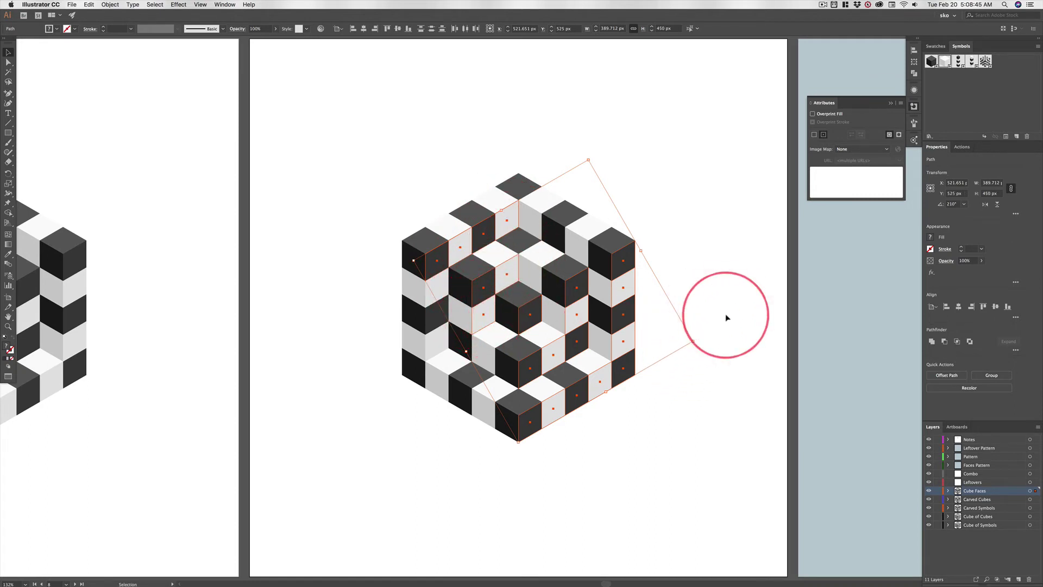
key(super)
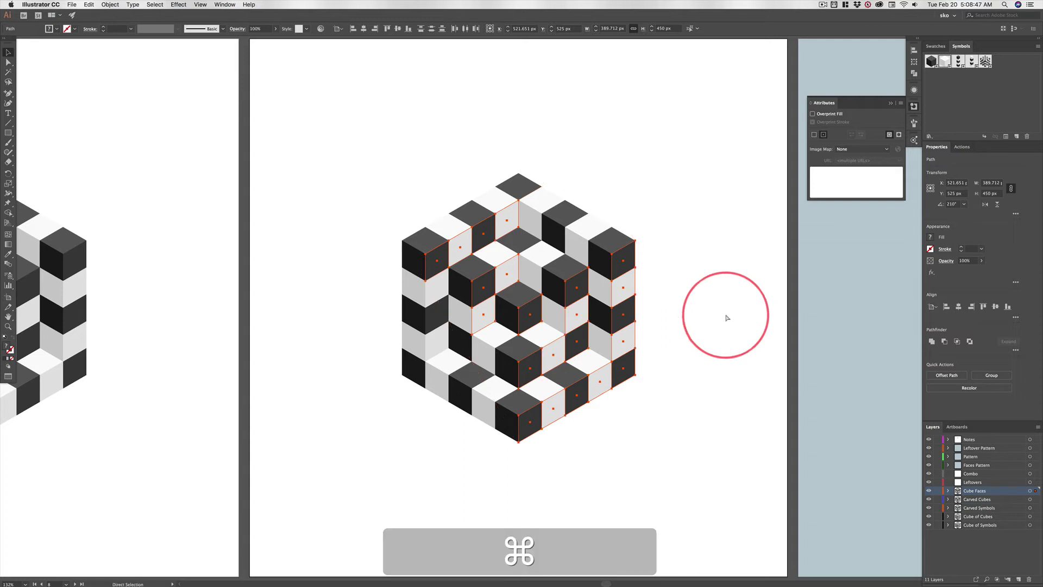
key(super+g)
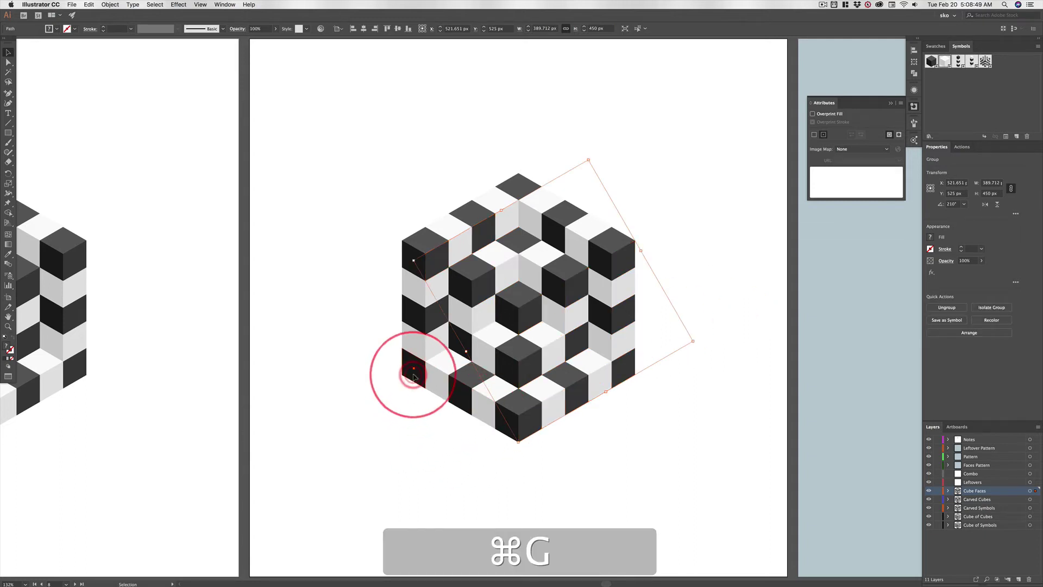
Select the left-facing faces along the carved cube's outer left column and outer bottom row.
drag(413, 375, 407, 256)
shift+click(477, 400)
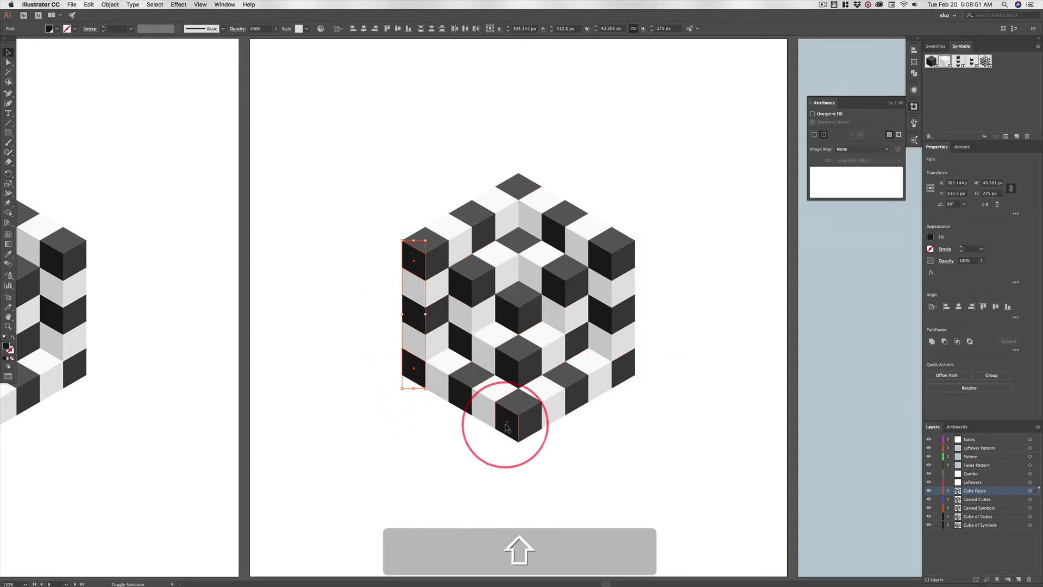
shift+click(480, 405)
shift+click(463, 398)
shift+click(441, 388)
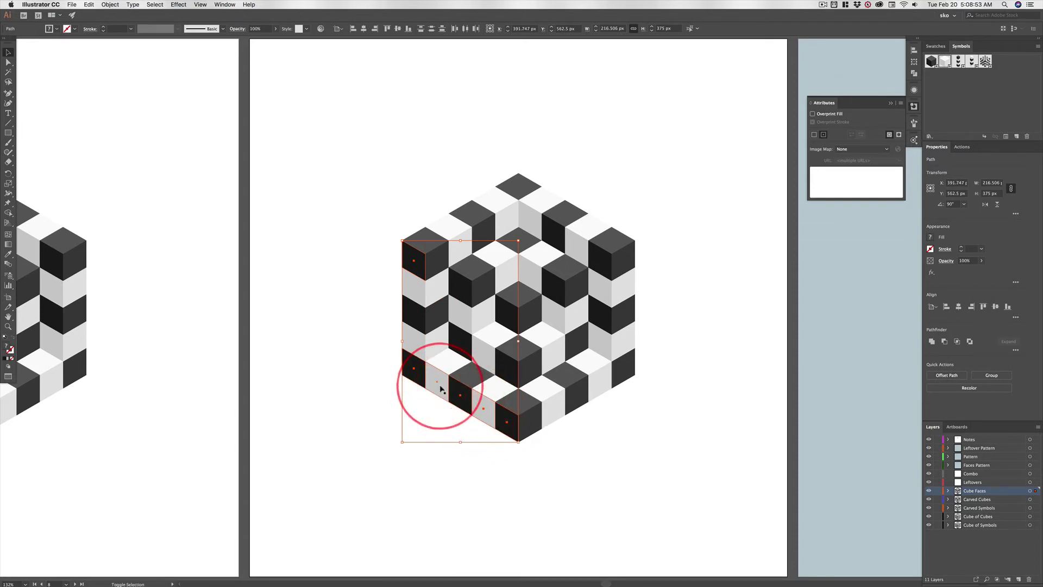
shift+click(414, 344)
shift+click(418, 312)
shift+click(419, 294)
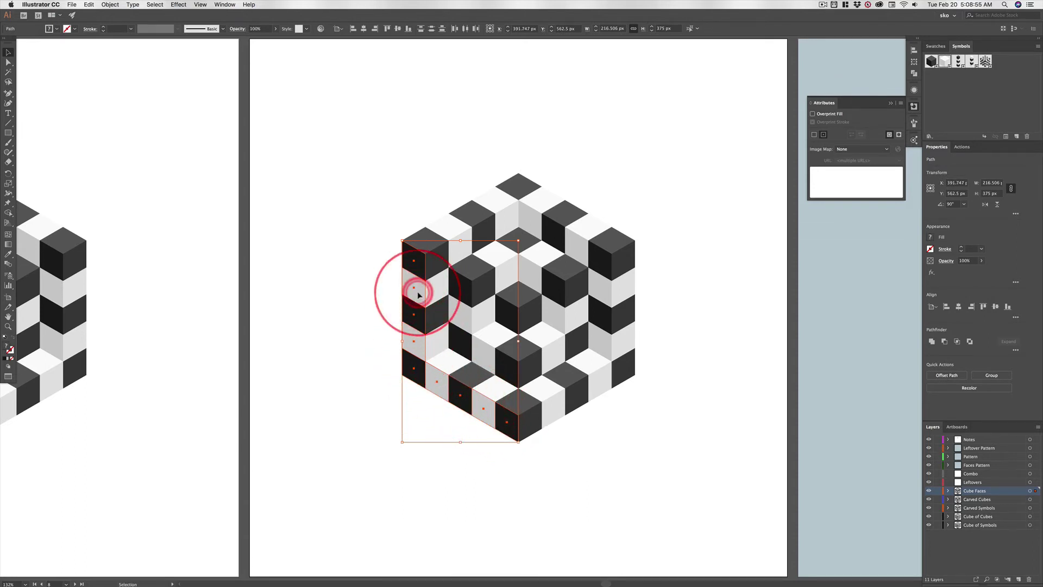
Add the left-facing faces of the inner left column, inner bottom row and central cube to the selection.
shift+click(434, 300)
shift+click(452, 317)
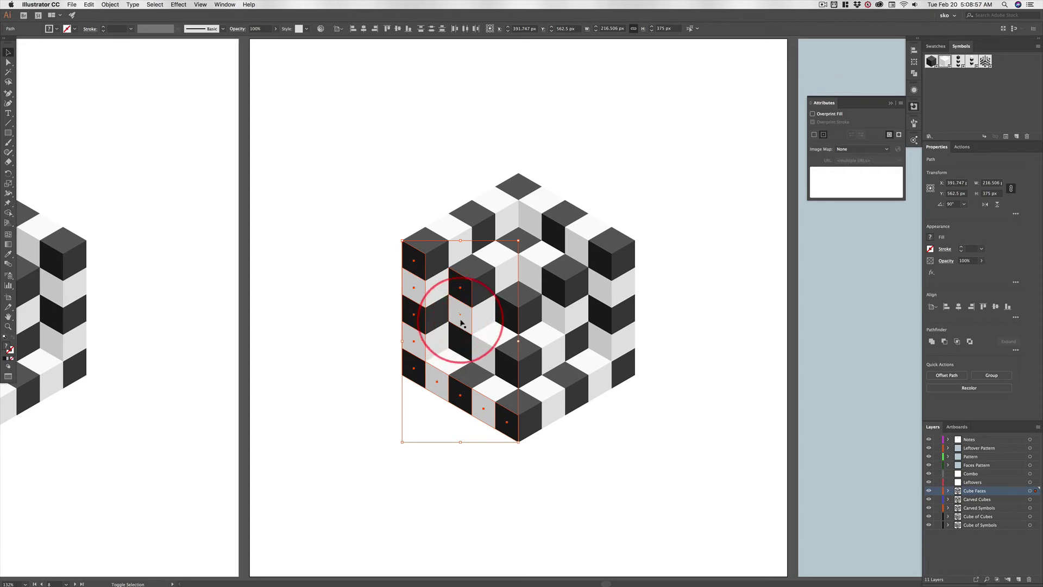
shift+click(461, 330)
shift+click(480, 354)
shift+click(505, 362)
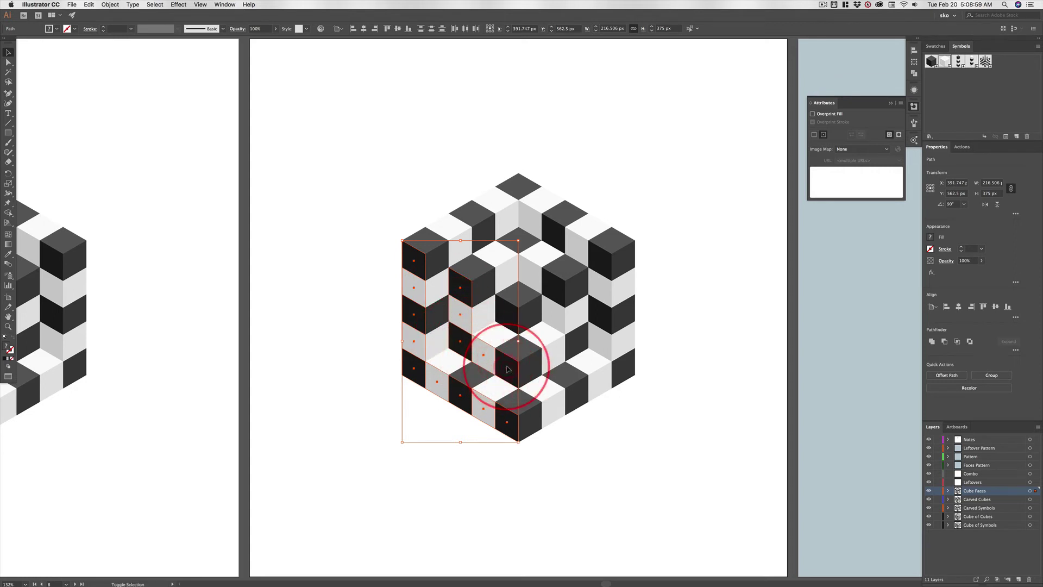
shift+click(503, 323)
Add the left-facing faces on the upper right side and inner right cubes, group all left-facing faces and check the right-facing group.
shift+click(532, 215)
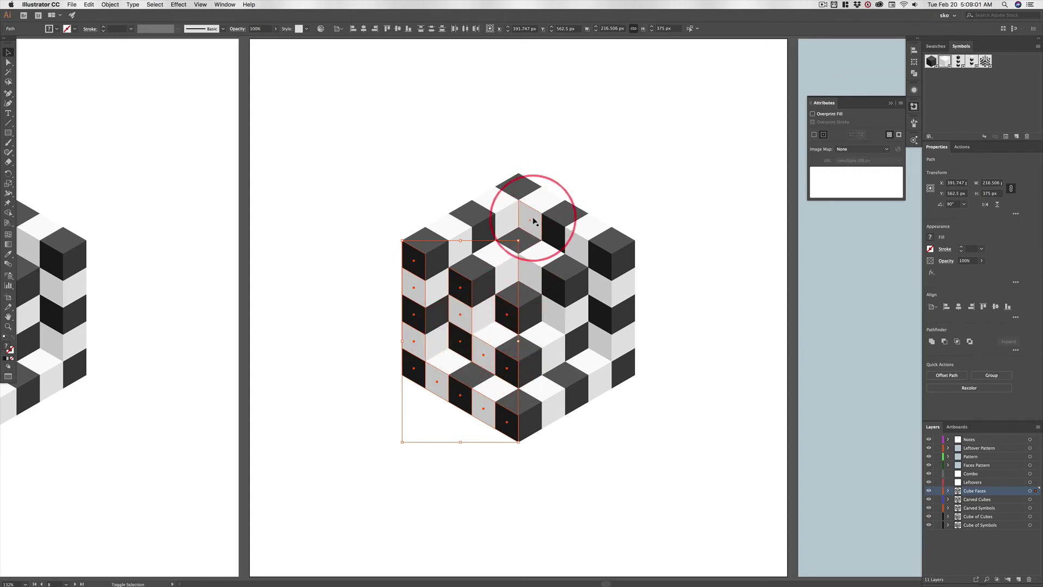
shift+click(559, 232)
shift+click(576, 239)
shift+click(608, 263)
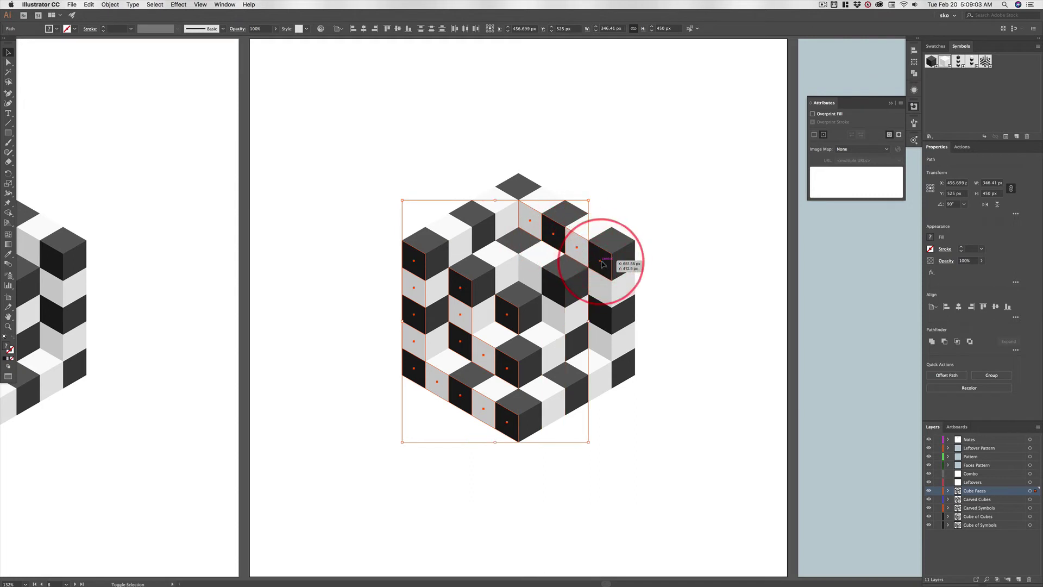
shift+click(552, 290)
shift+click(530, 274)
shift+click(672, 202)
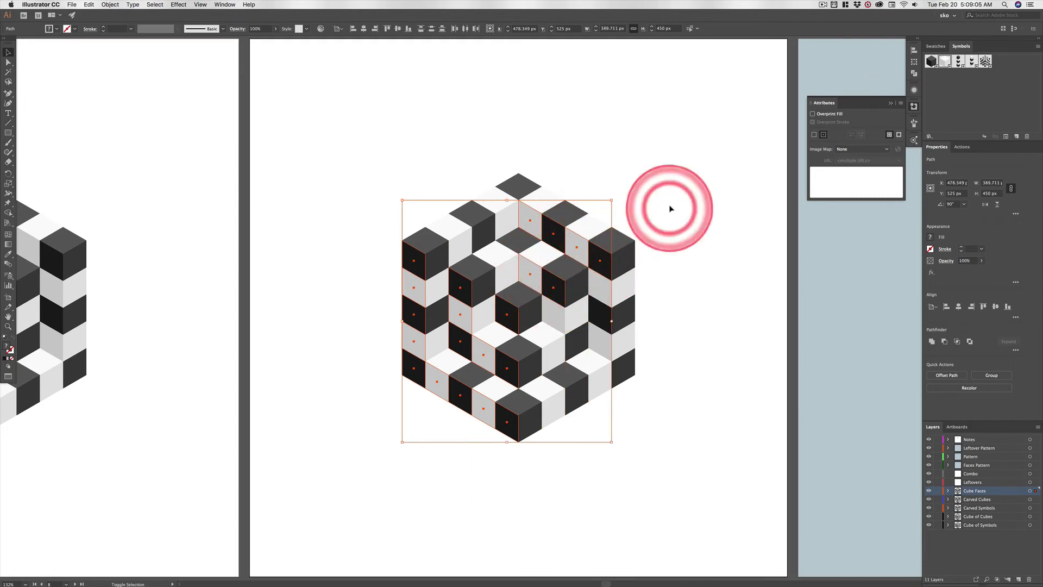
key(super+g)
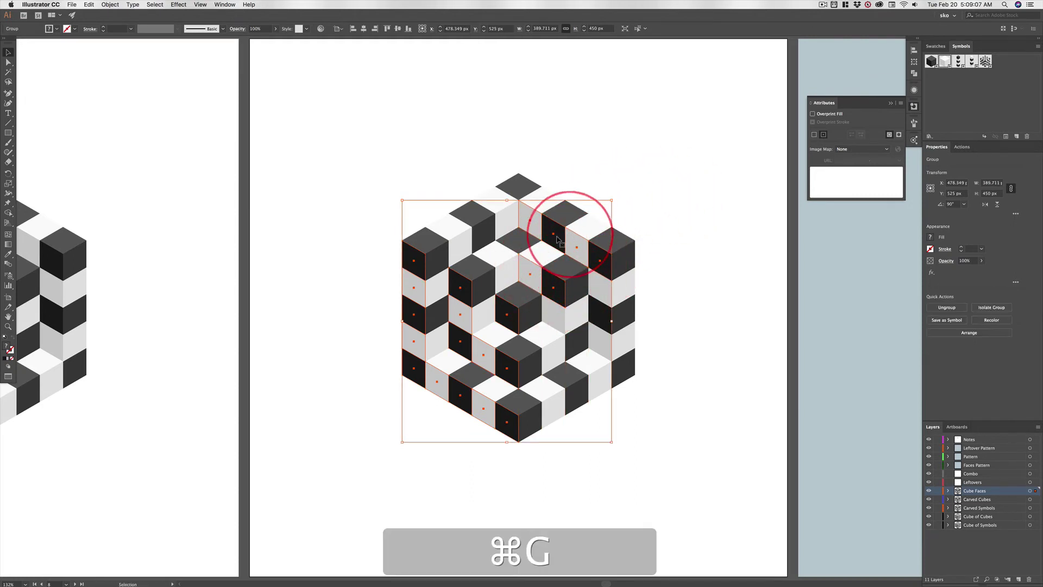
drag(510, 216, 466, 230)
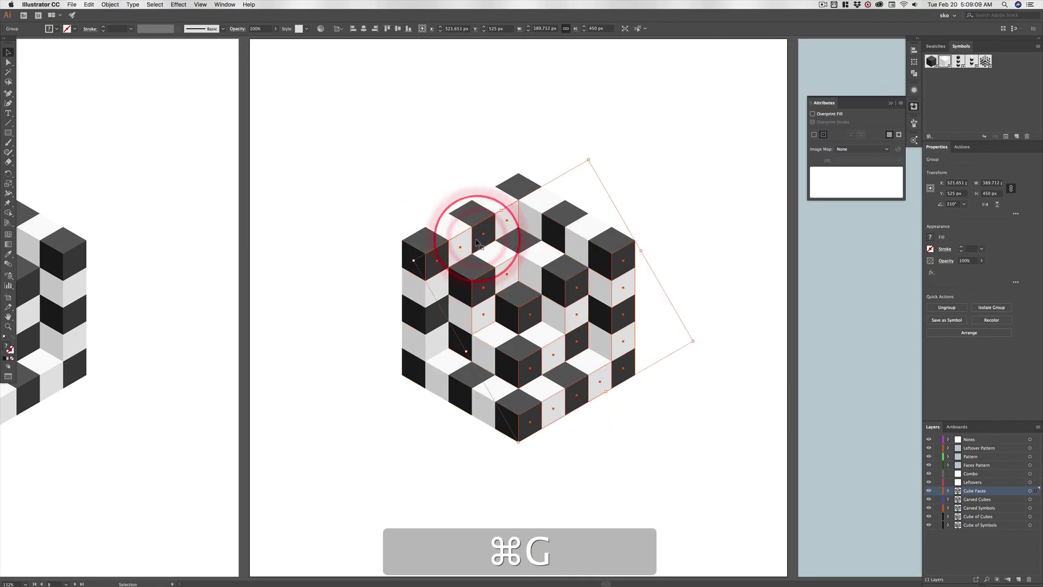
Select the nine top faces along the carved cube's outer upper rim, from the left corner over the peak to the right corner.
click(414, 233)
click(454, 209)
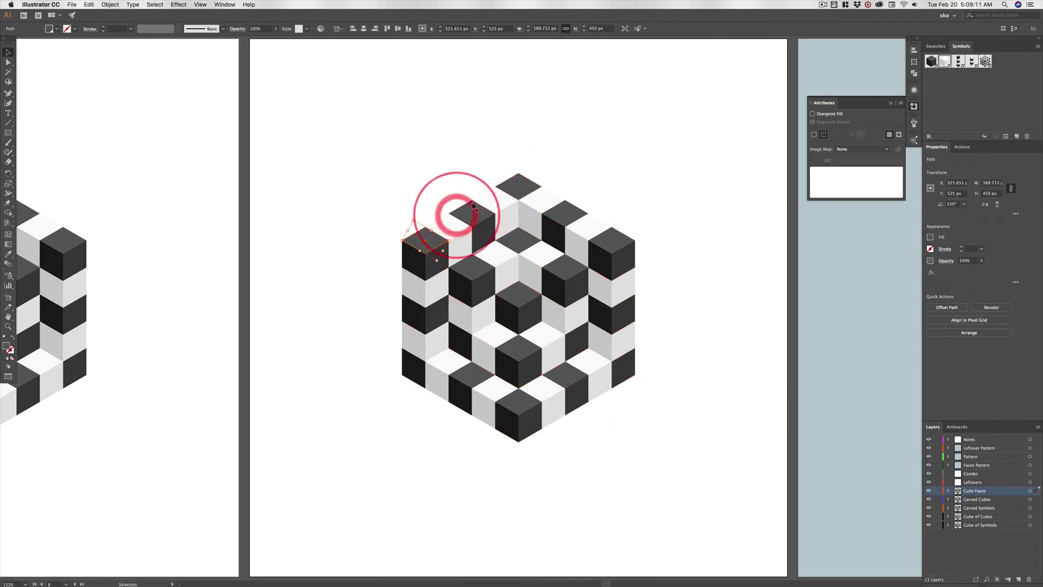
shift+click(516, 177)
shift+click(590, 241)
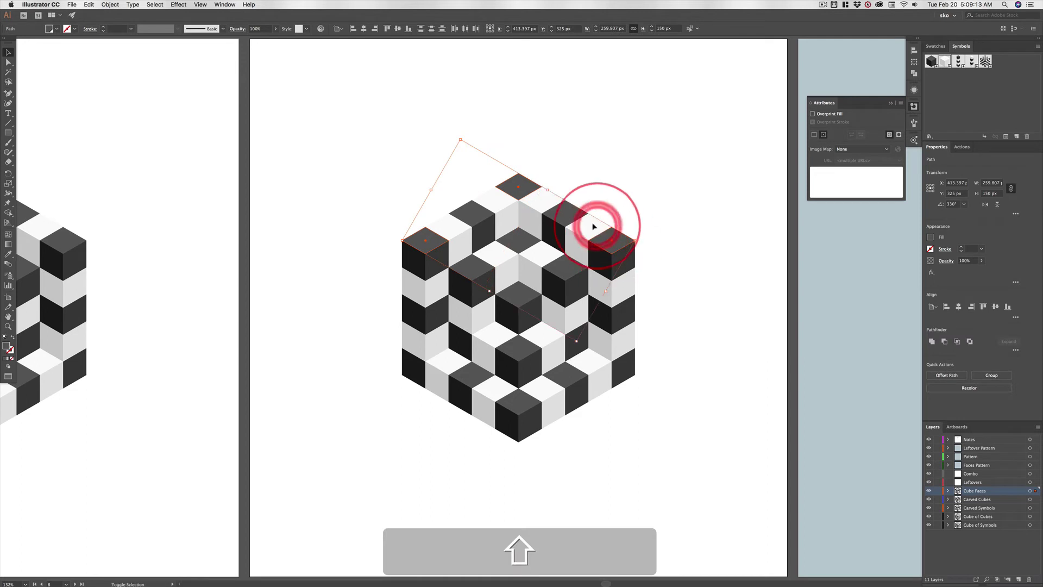
shift+click(549, 201)
shift+click(538, 195)
shift+click(496, 199)
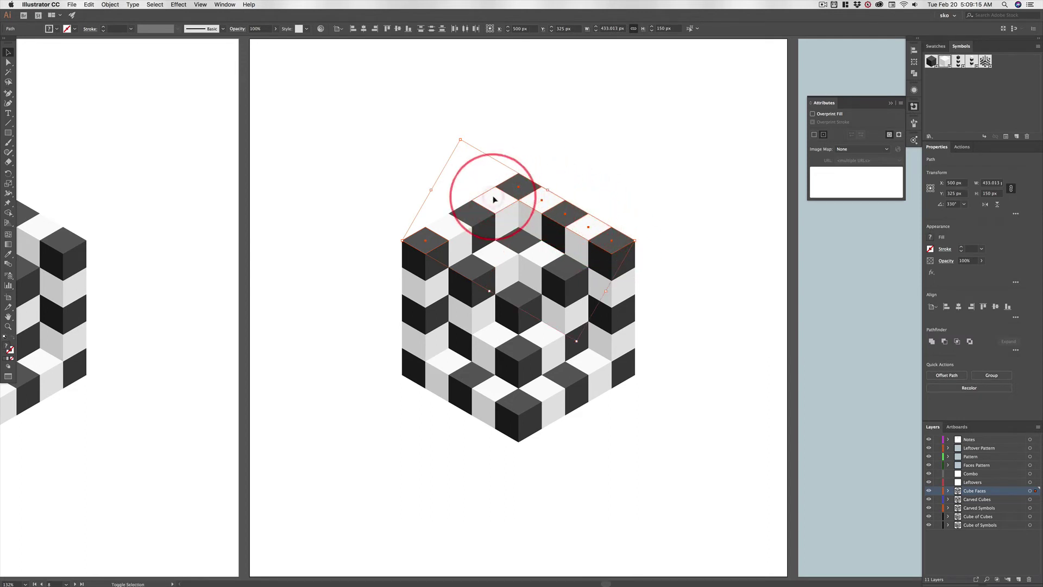
shift+click(473, 212)
shift+click(451, 229)
Add the top faces of the inner cubes and the central cubes to the selection.
shift+click(472, 267)
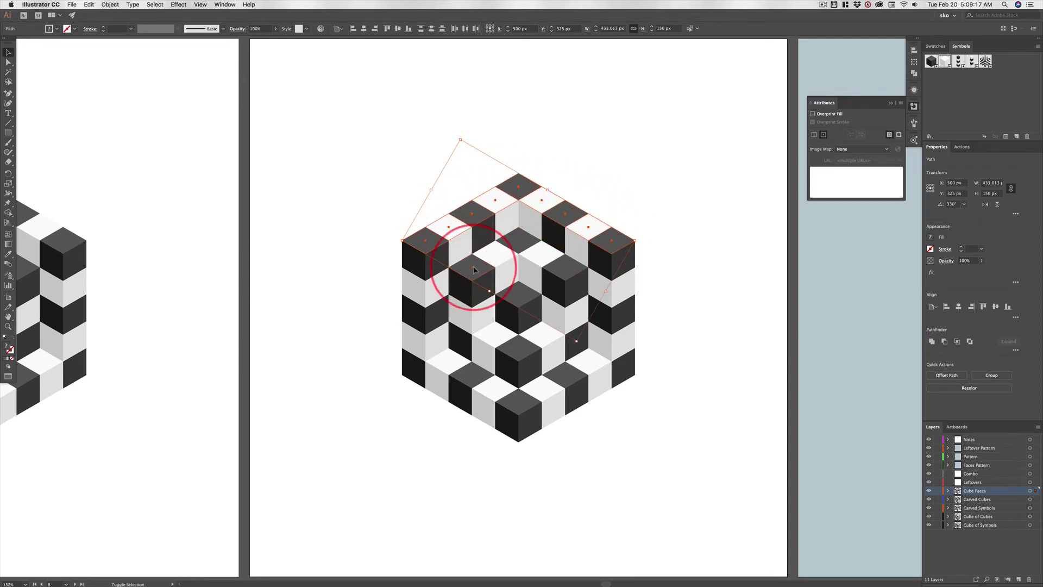
shift+click(495, 254)
shift+click(519, 242)
shift+click(541, 254)
shift+click(565, 267)
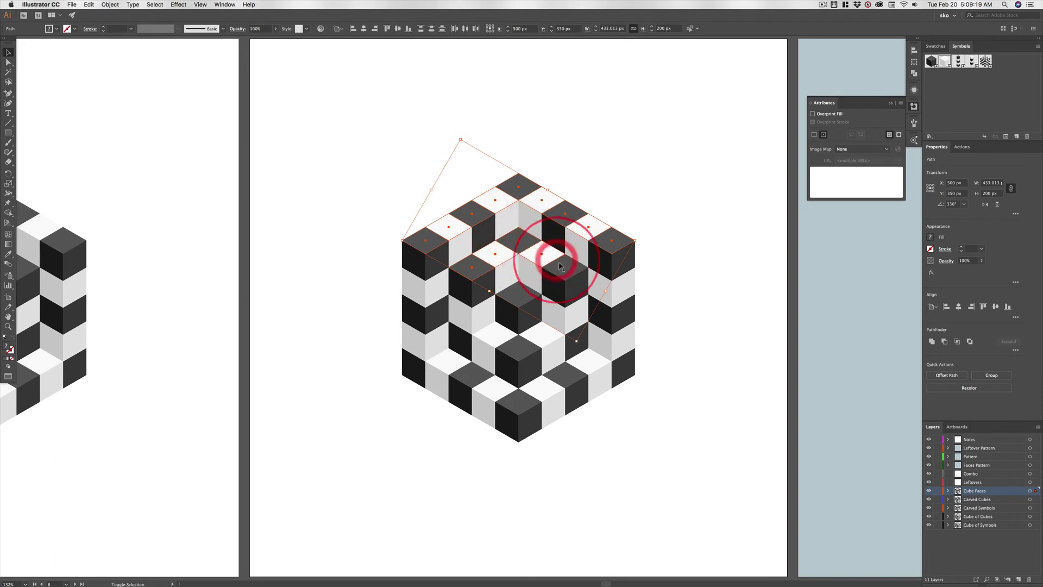
shift+click(519, 294)
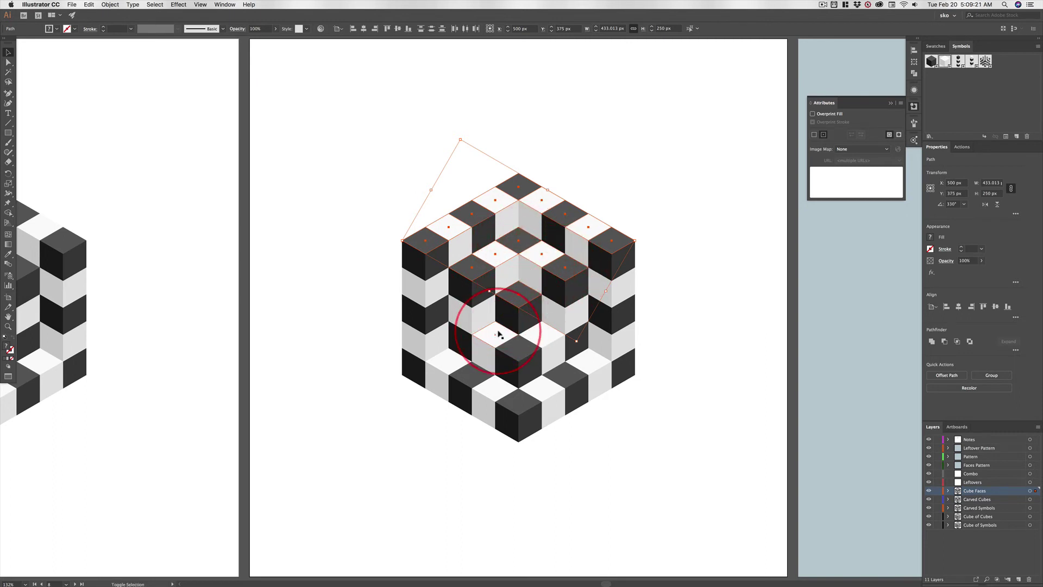
shift+click(495, 335)
shift+click(520, 349)
Add the top faces along the carved cube's two lower front rows and group all top faces.
shift+click(519, 402)
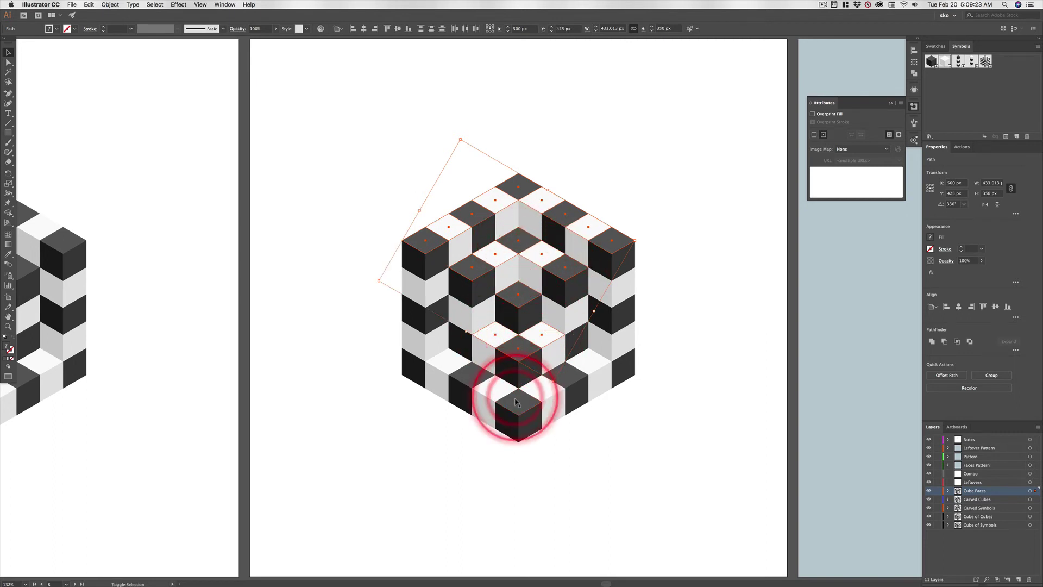
shift+click(495, 389)
shift+click(471, 374)
shift+click(448, 361)
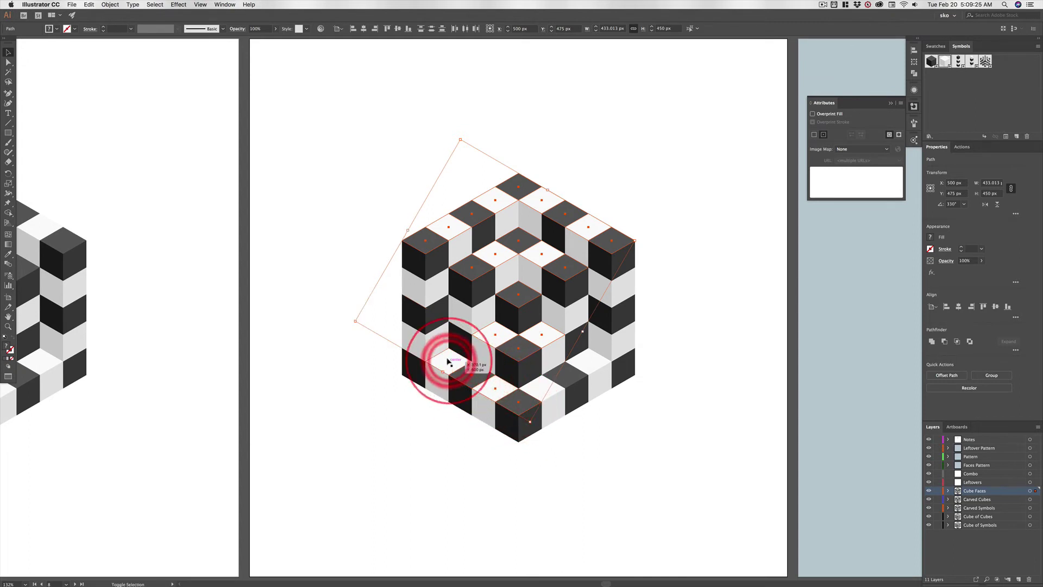
shift+click(541, 388)
shift+click(568, 383)
shift+click(588, 364)
shift+click(570, 369)
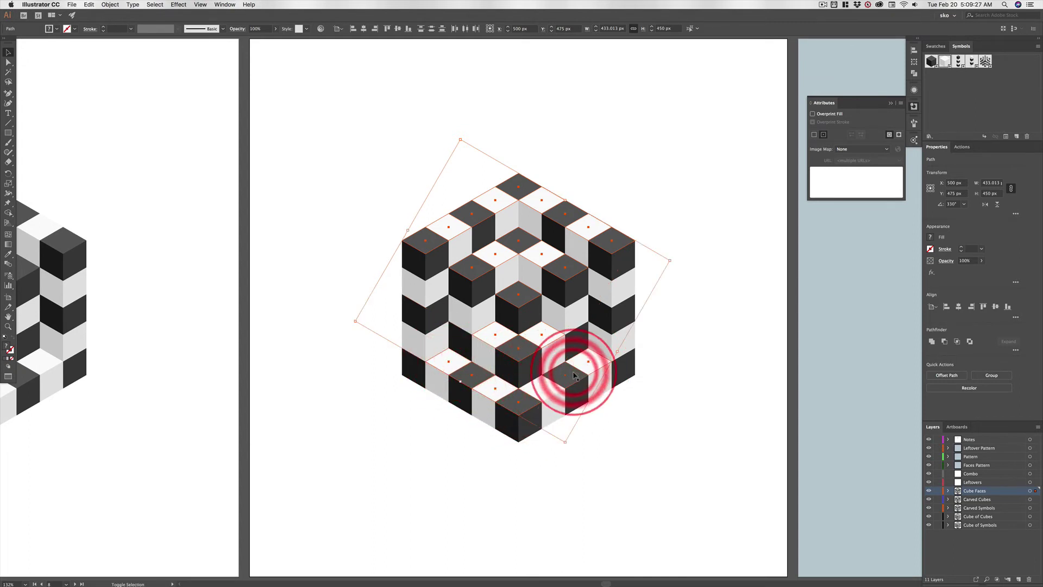
shift+click(550, 381)
shift+click(738, 372)
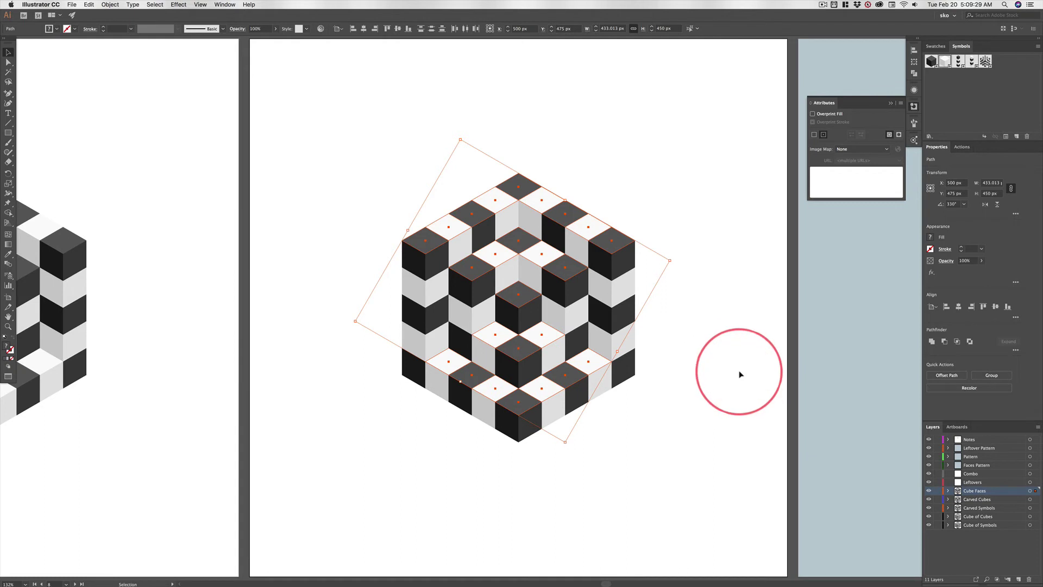
key(super+g)
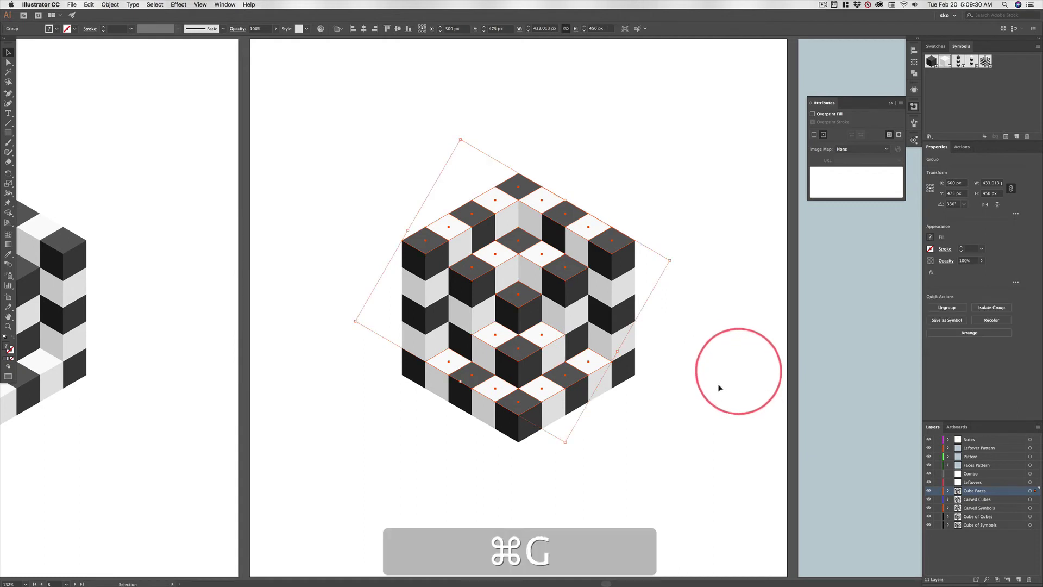
Add the left- and right-facing groups and the missed faces in the outer left and right columns to the selection, and apply grouping.
shift+click(524, 428)
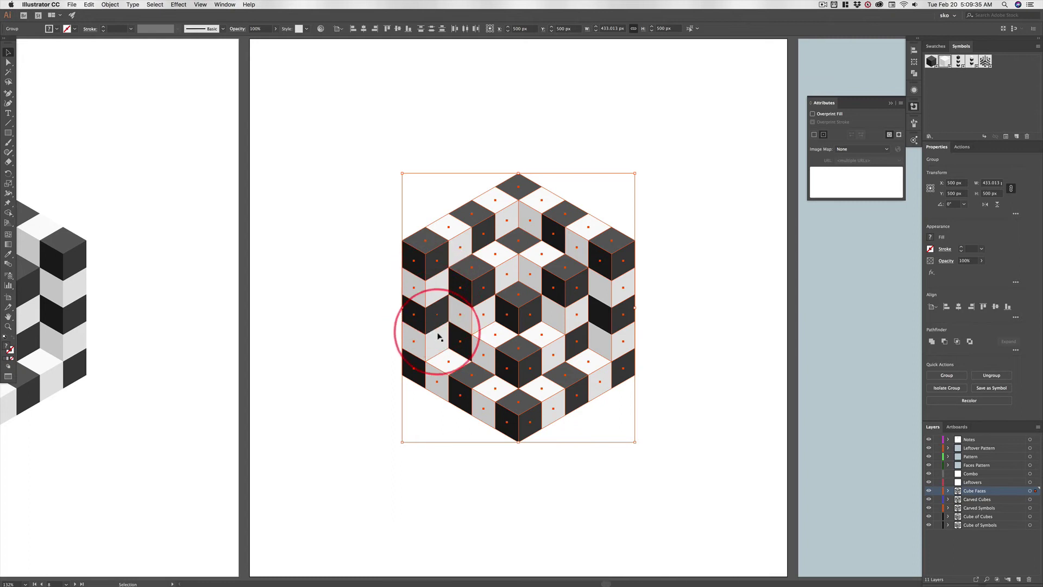
shift+click(437, 309)
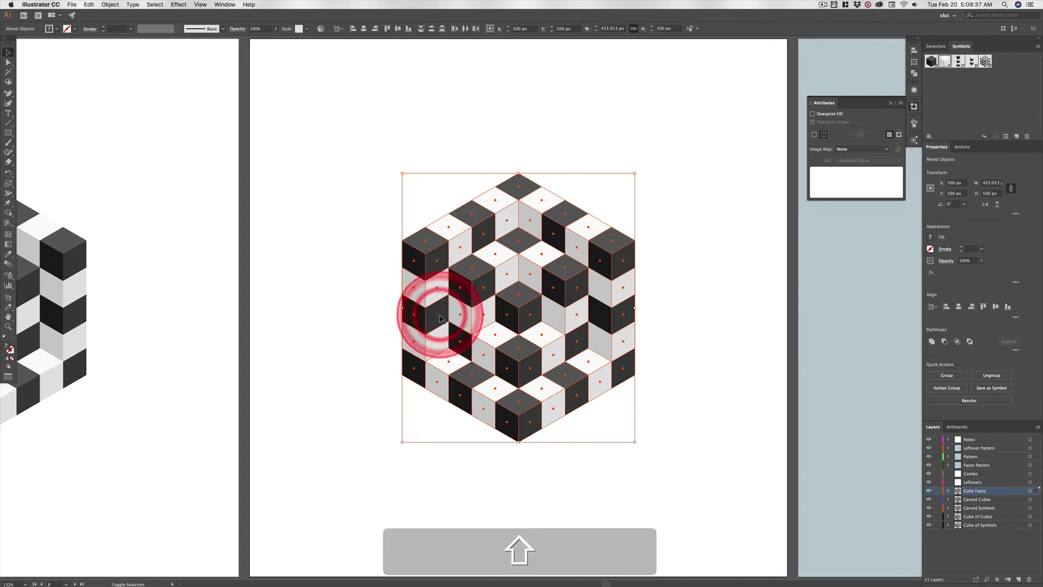
shift+click(439, 340)
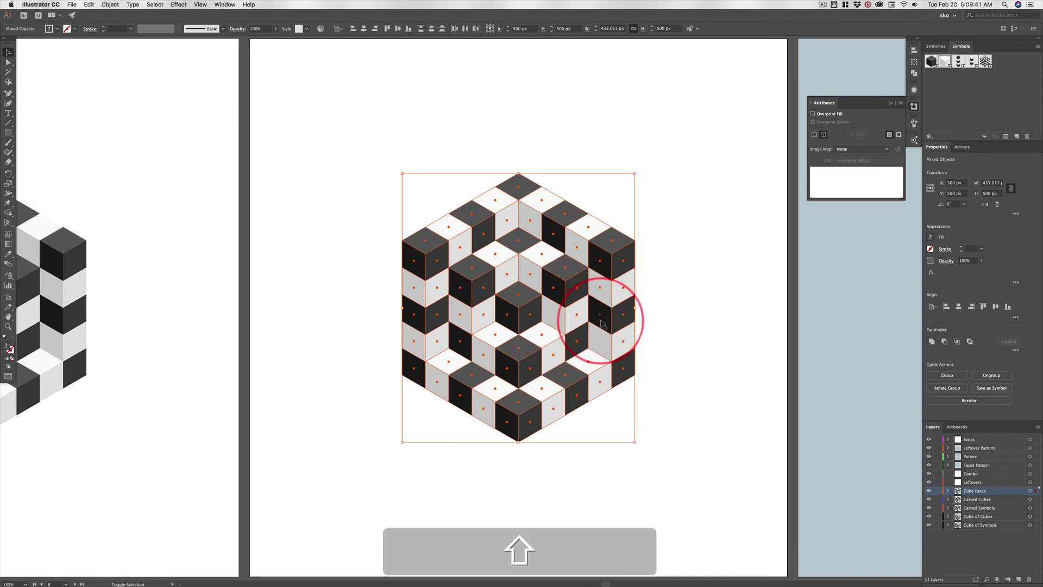
shift+click(601, 342)
shift+click(692, 313)
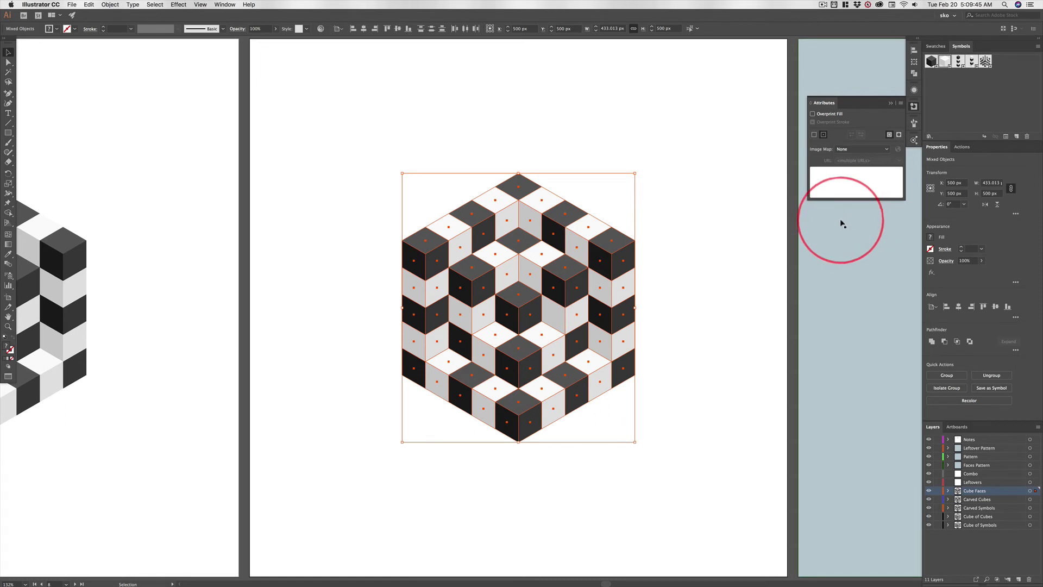
key(super+g)
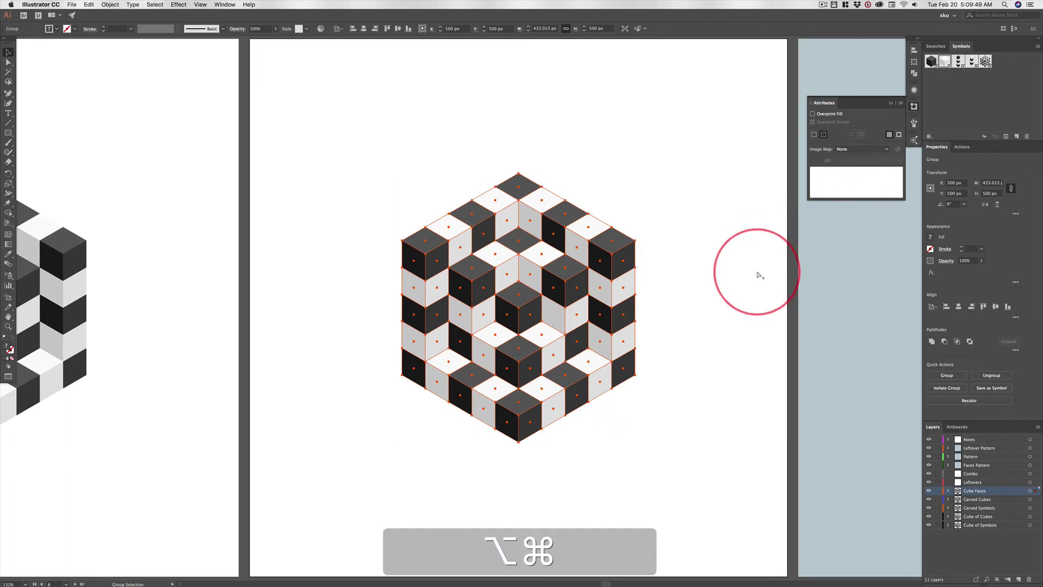
Invert the face selection on the Cube Faces artboard to pick the hidden leftover faces, and cut them.
key(alt+super+0)
key(v)
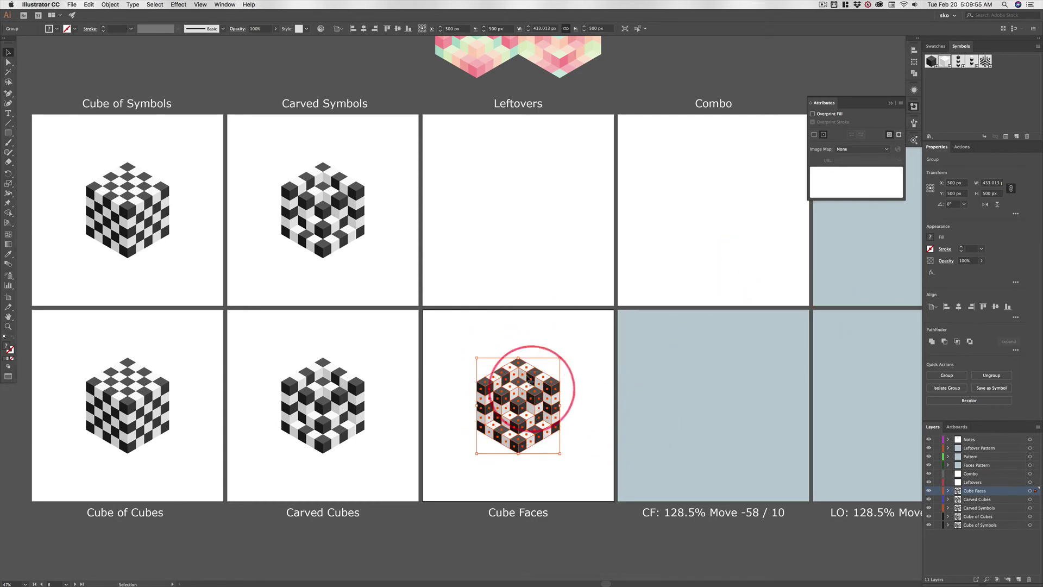
shift+click(556, 429)
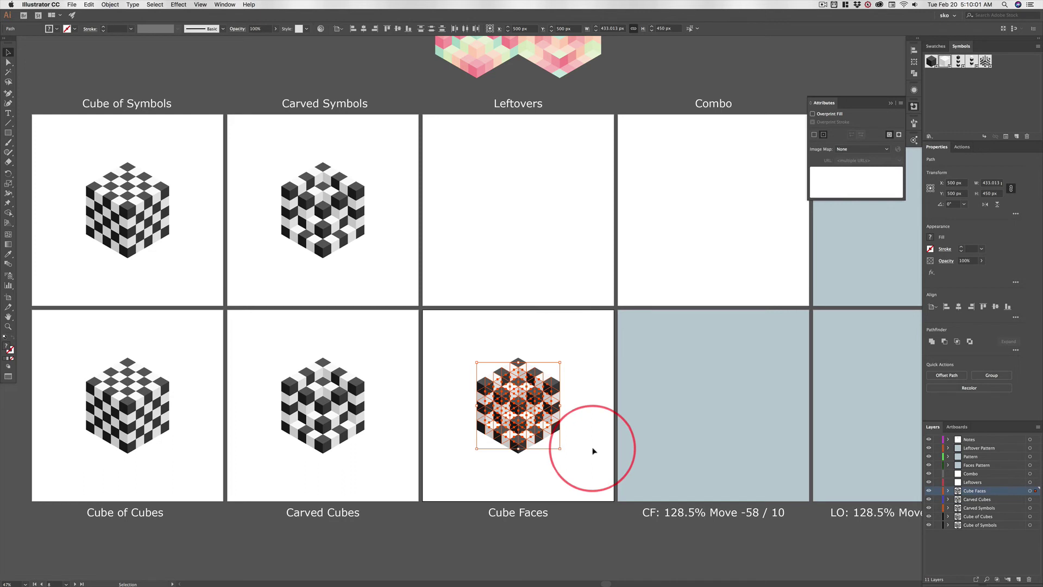
key(super+x)
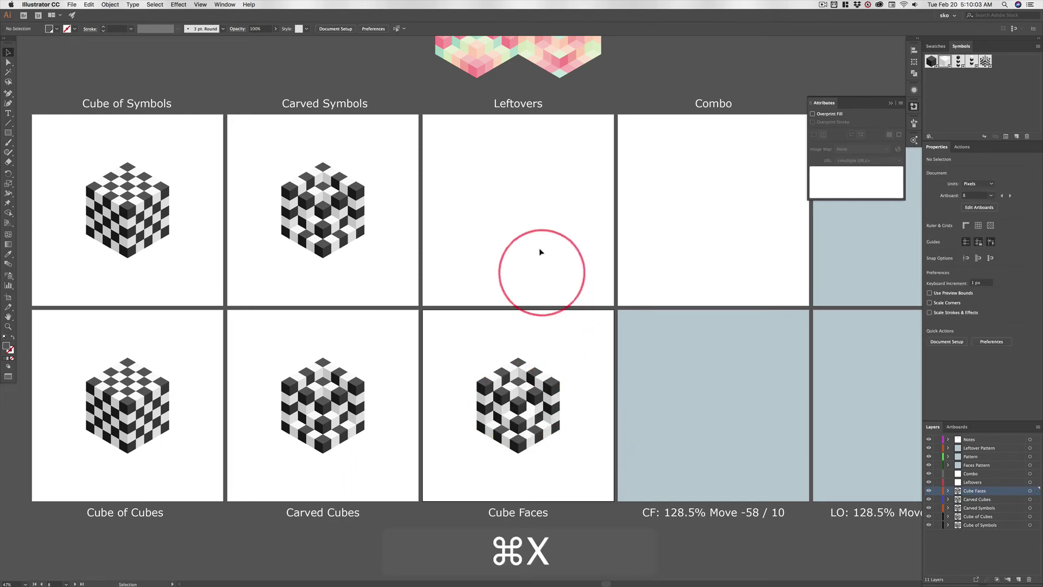
Paste the cut faces in front on the Leftovers artboard and layer, and group them.
click(532, 208)
click(946, 449)
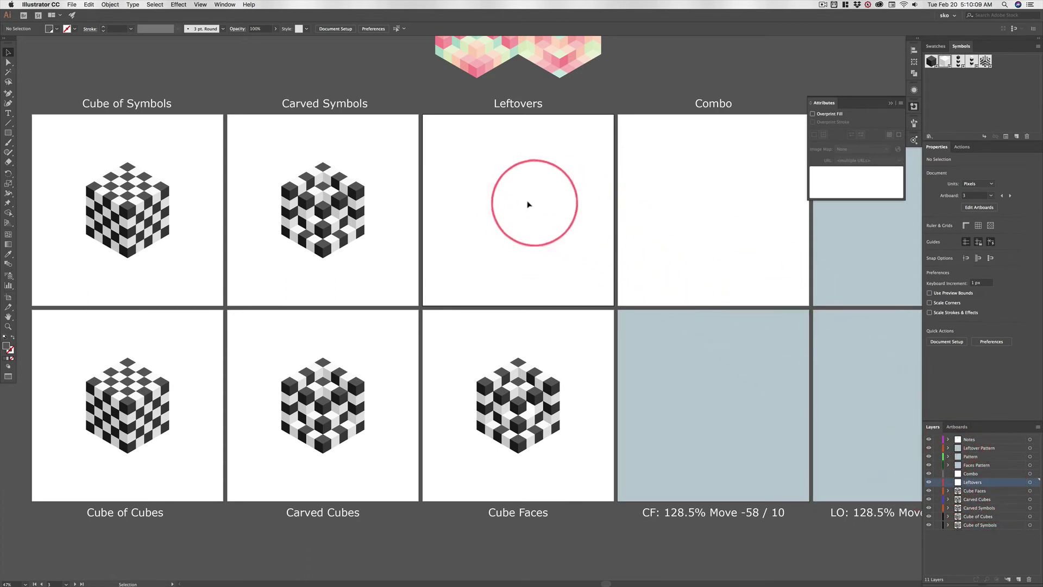
key(super)
key(super+f)
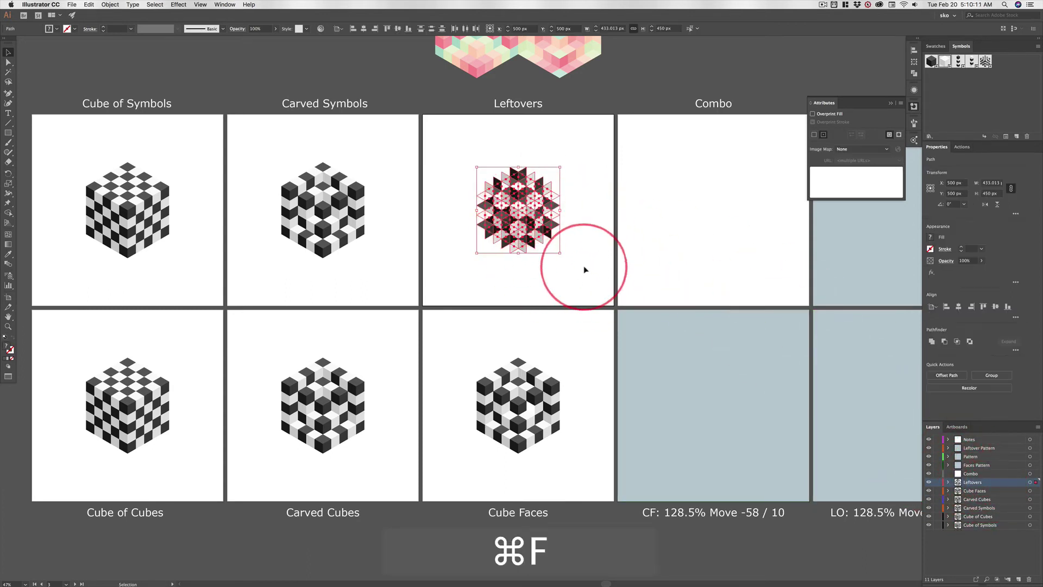
key(super+g)
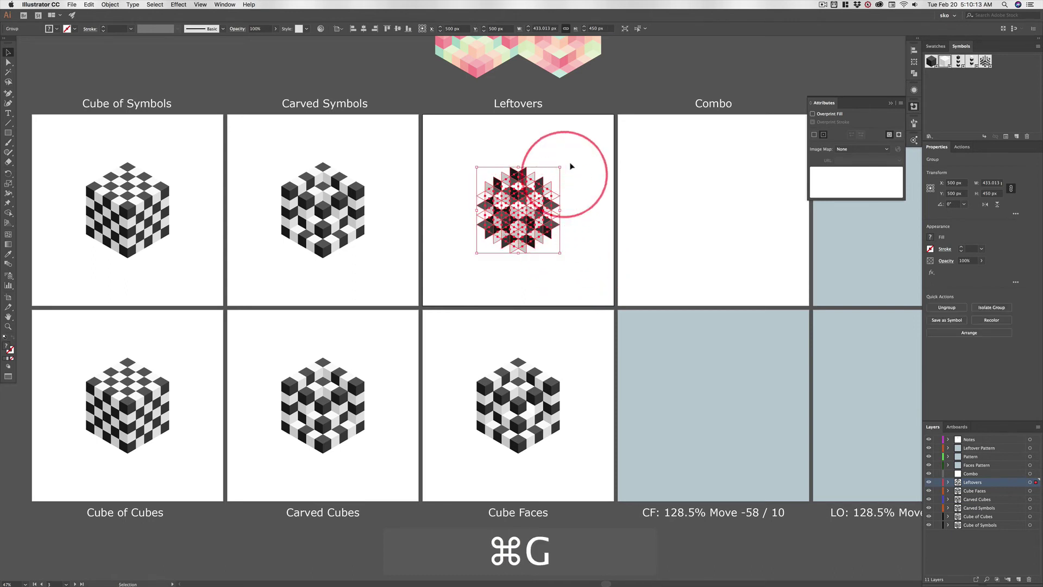
click(567, 152)
Copy the Cube Faces artwork and paste it in front on the Combo artboard and layer.
click(559, 375)
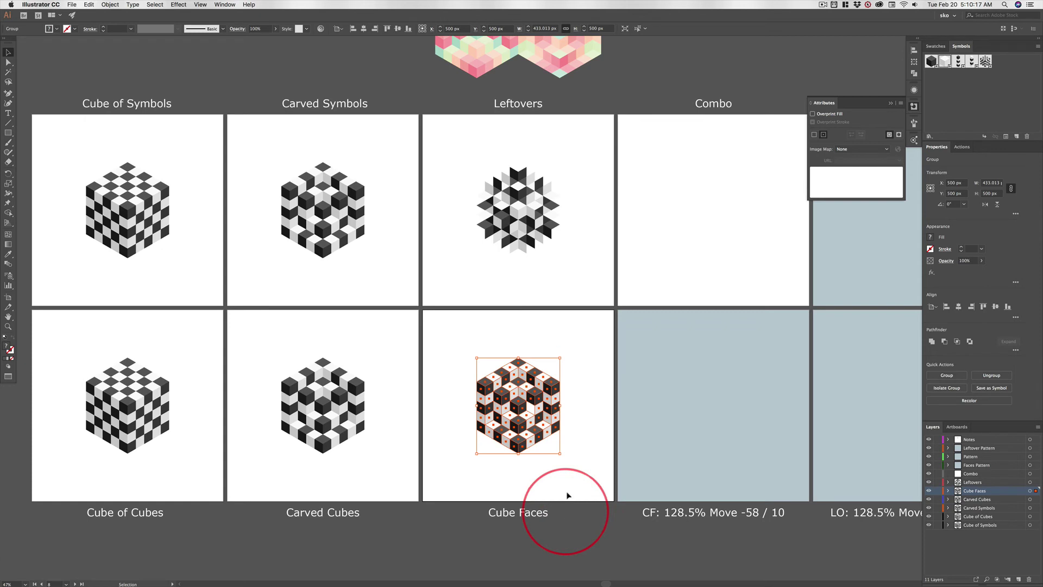
click(510, 197)
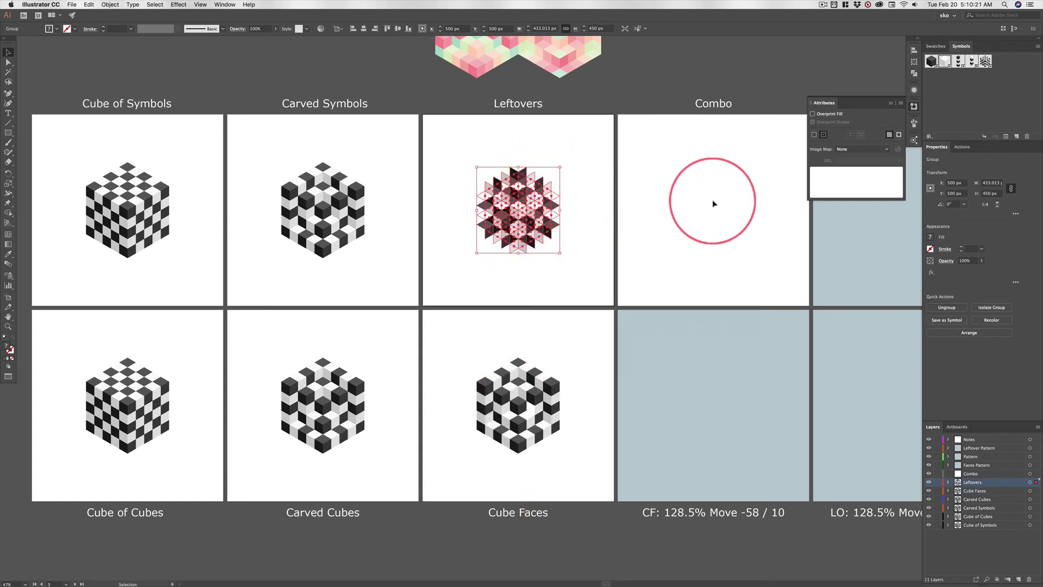
click(713, 202)
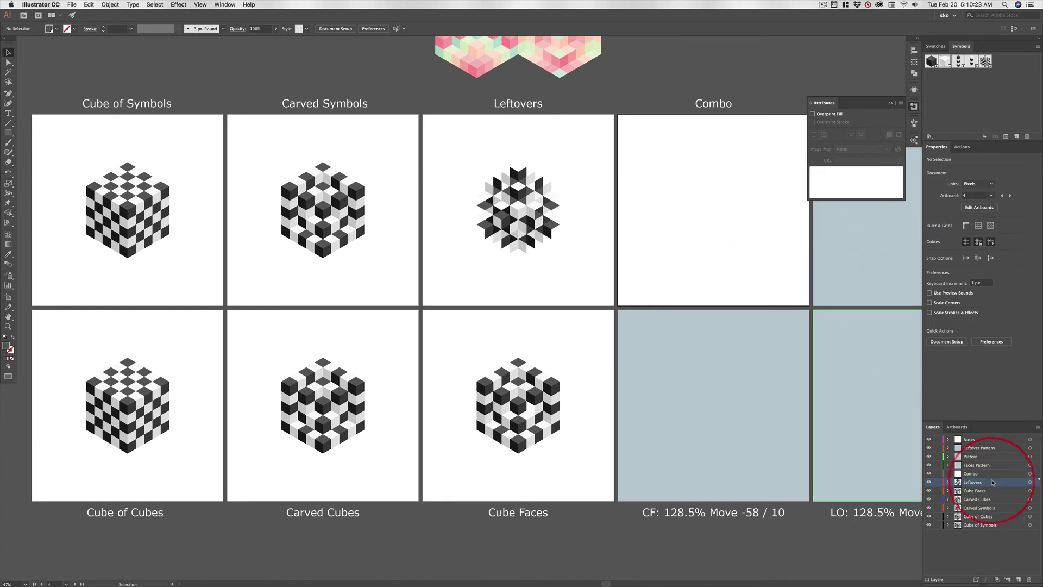
click(985, 474)
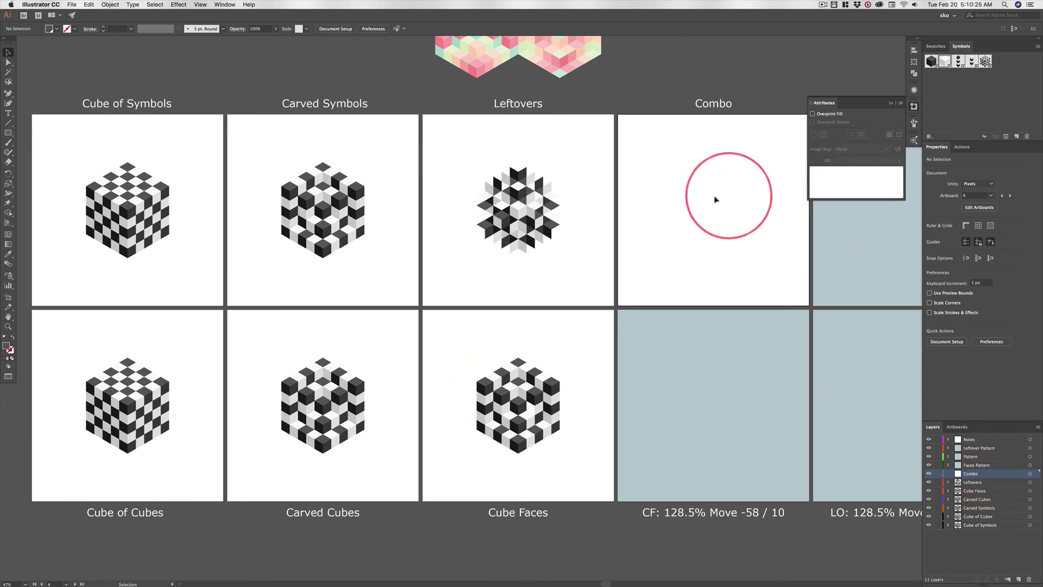
click(542, 418)
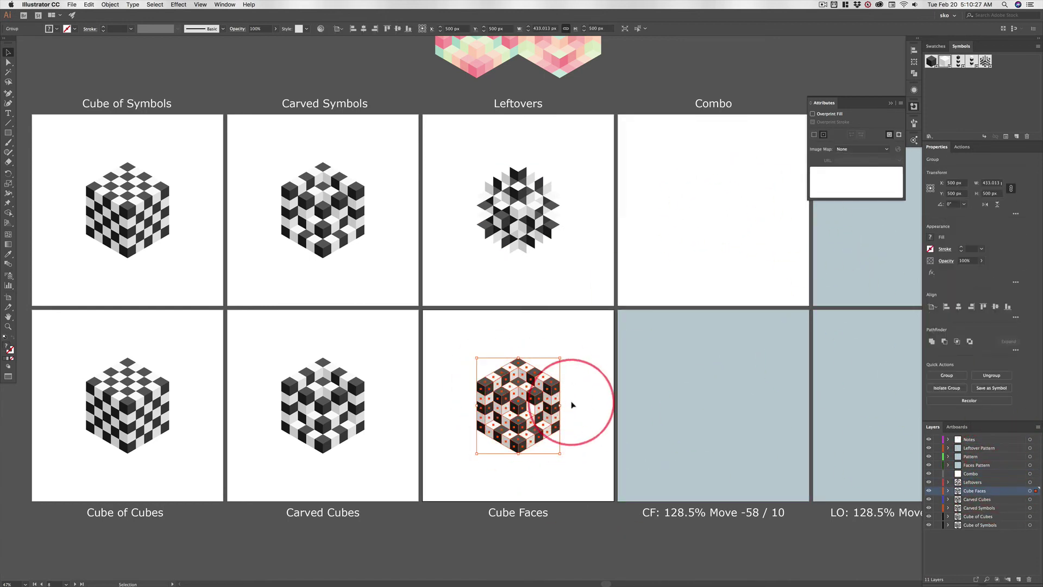
click(702, 183)
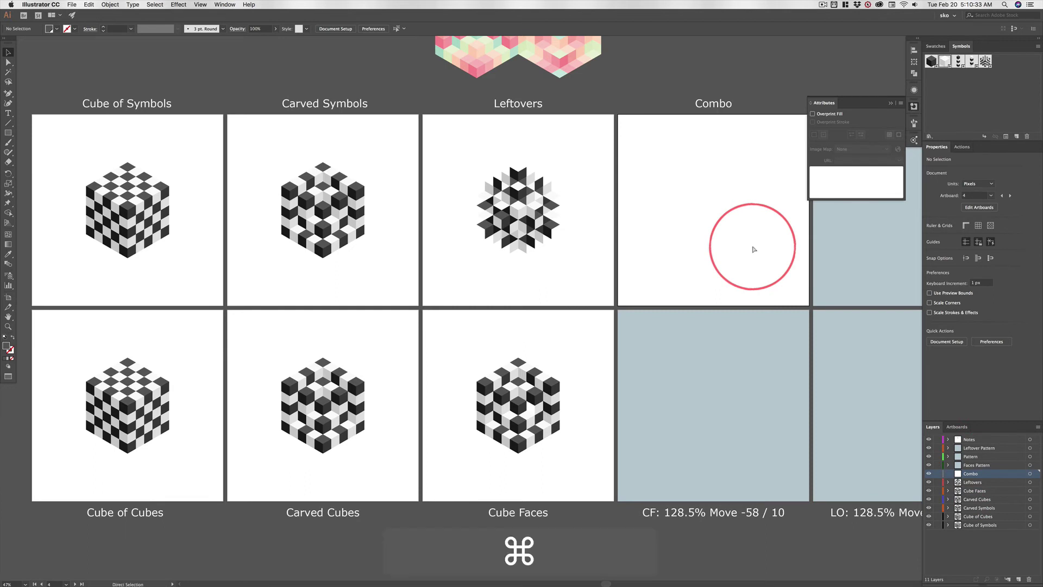
key(super+f)
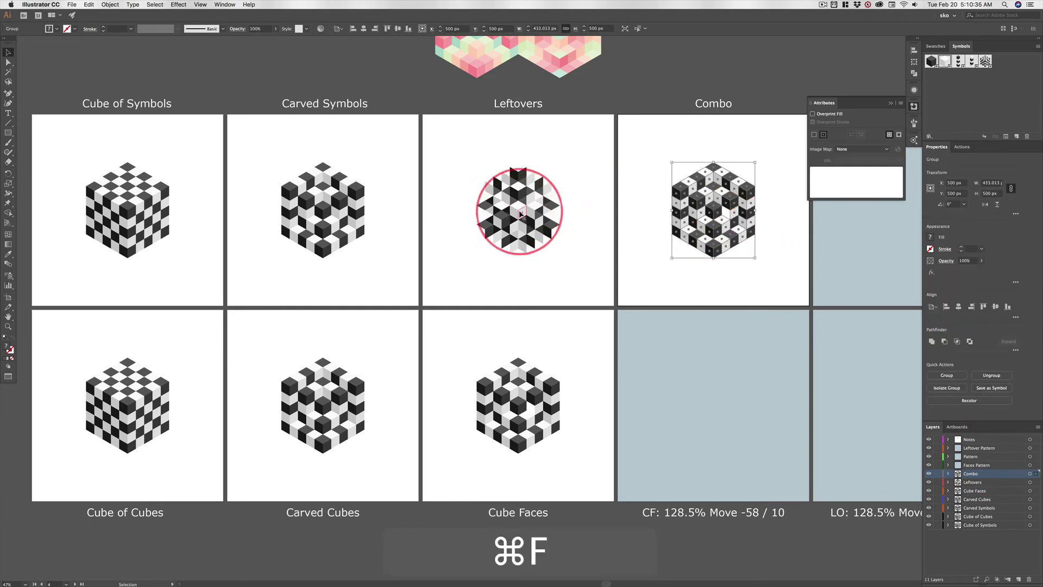
Copy the Leftovers group and paste it in front of the cube on the Combo artboard and layer.
click(520, 213)
key(super)
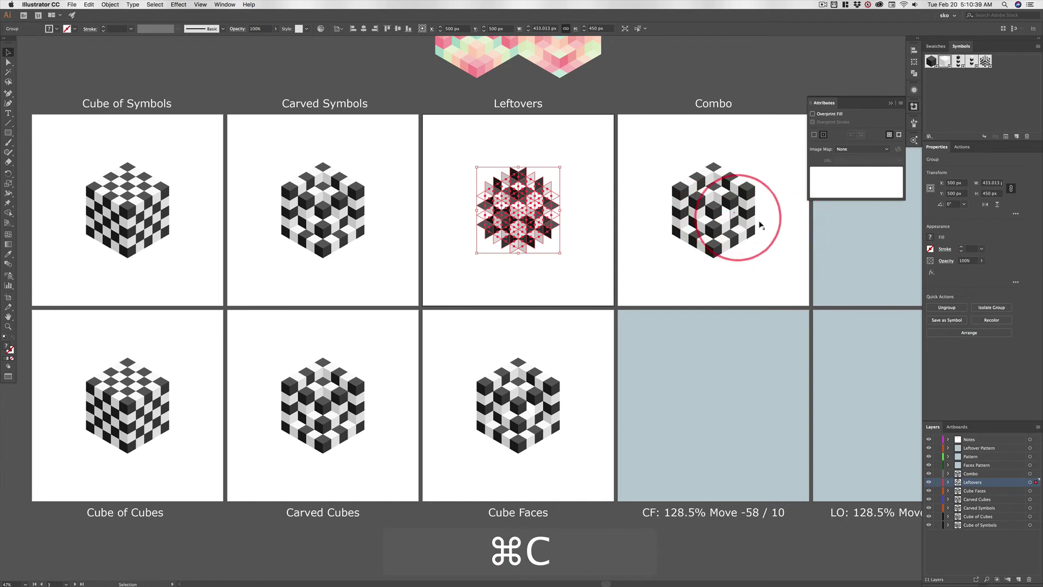
click(791, 230)
click(969, 463)
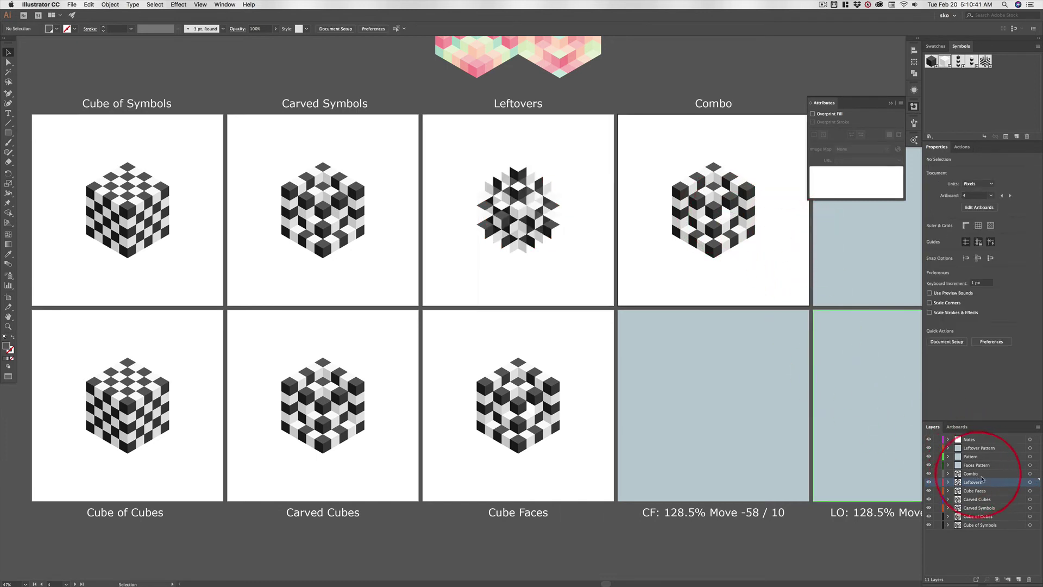
click(983, 474)
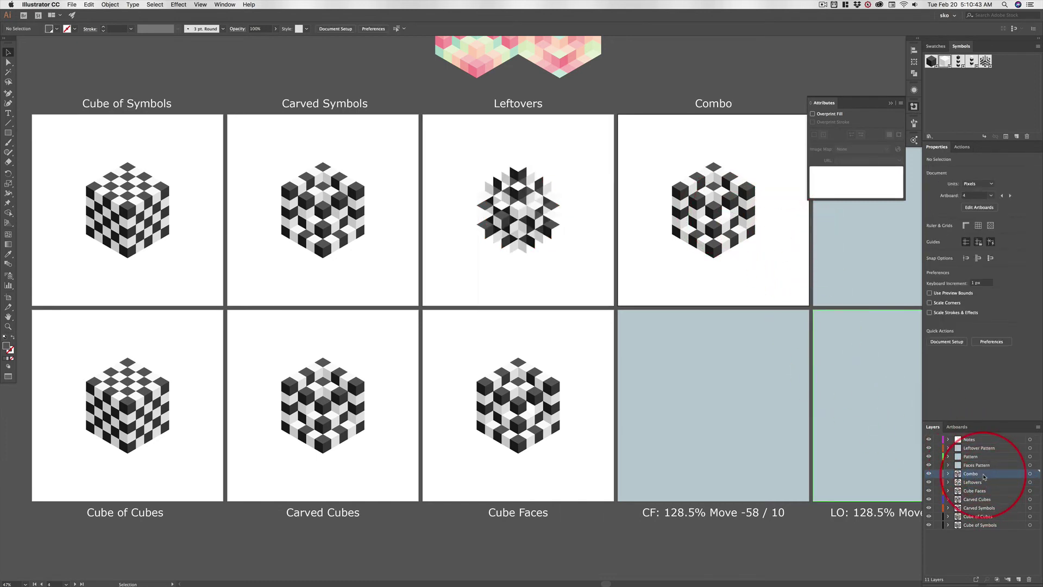
click(742, 375)
key(super+f)
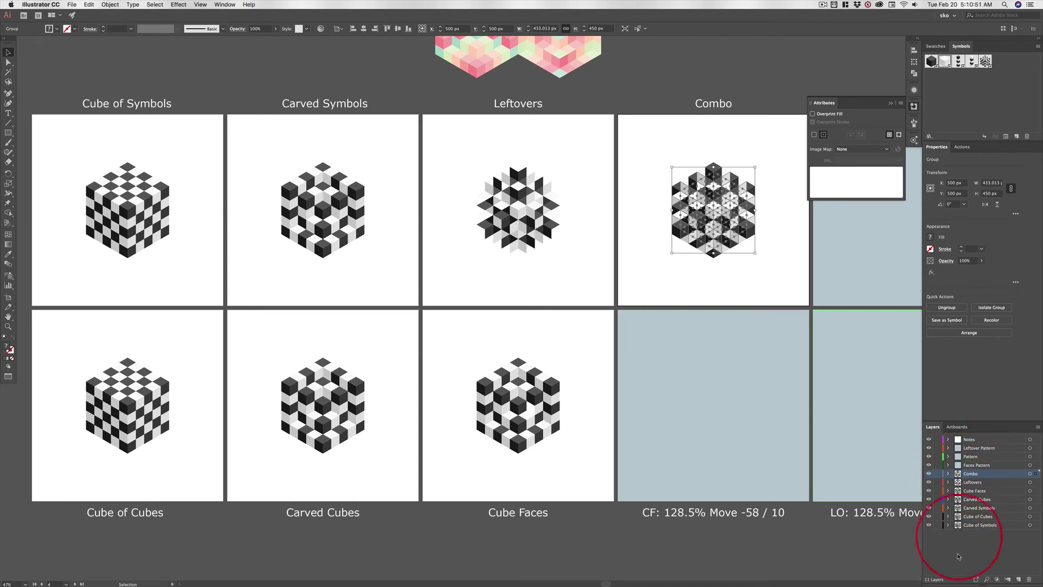
Group the cube artwork and the leftovers together on the Combo artboard.
click(717, 288)
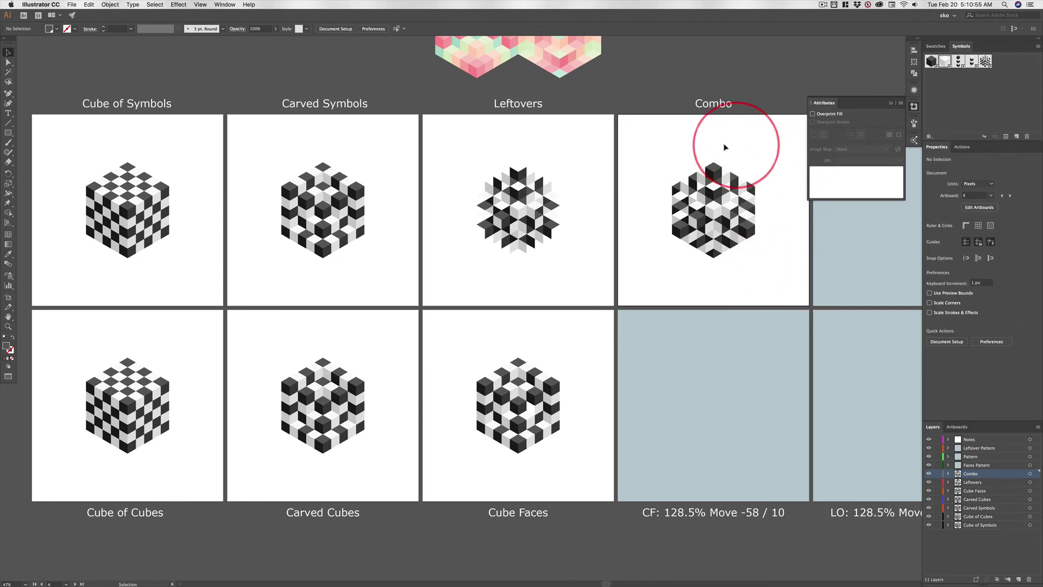
drag(662, 150, 786, 277)
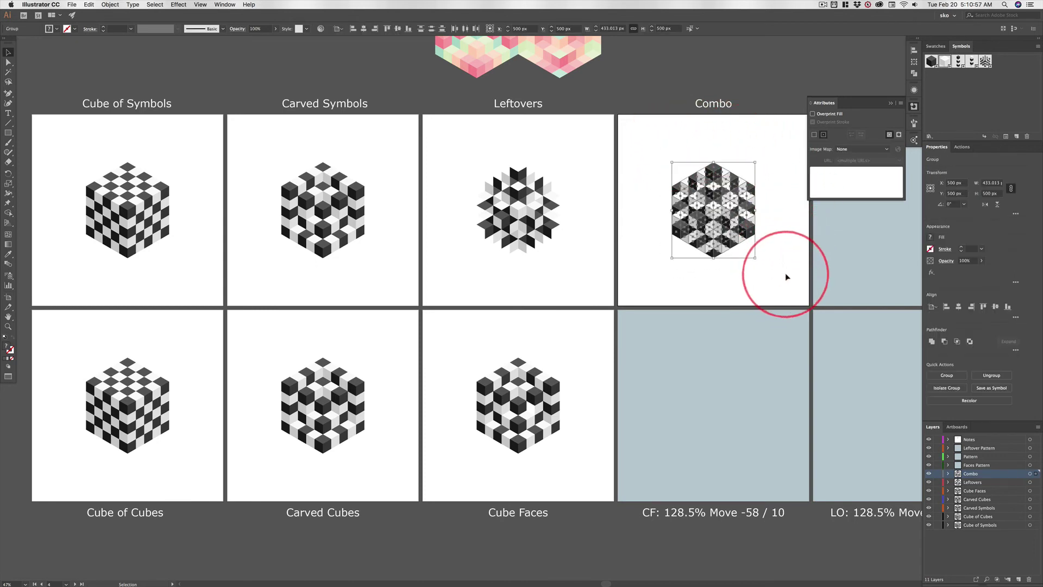
key(super+g)
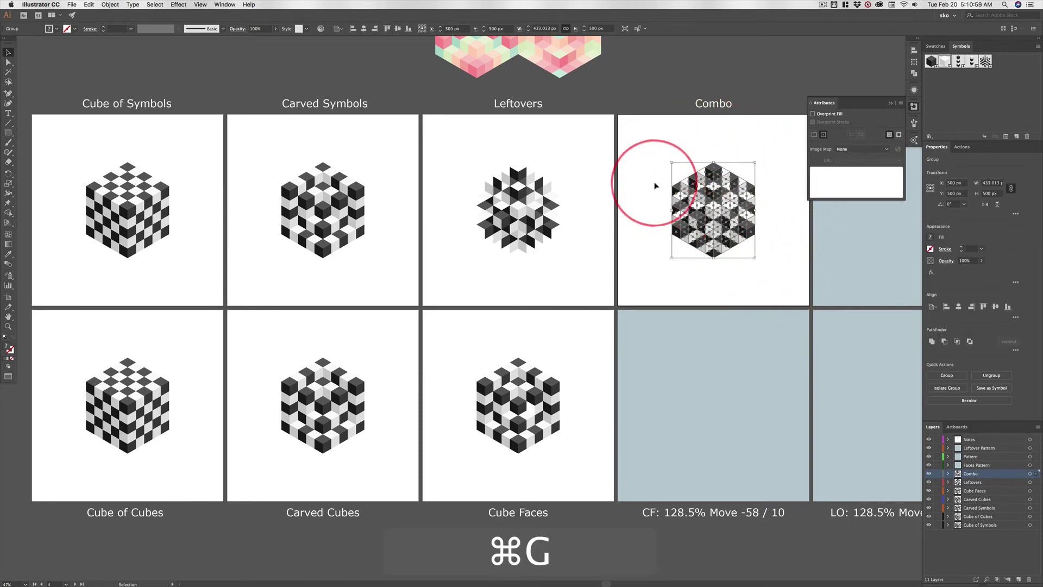
click(675, 295)
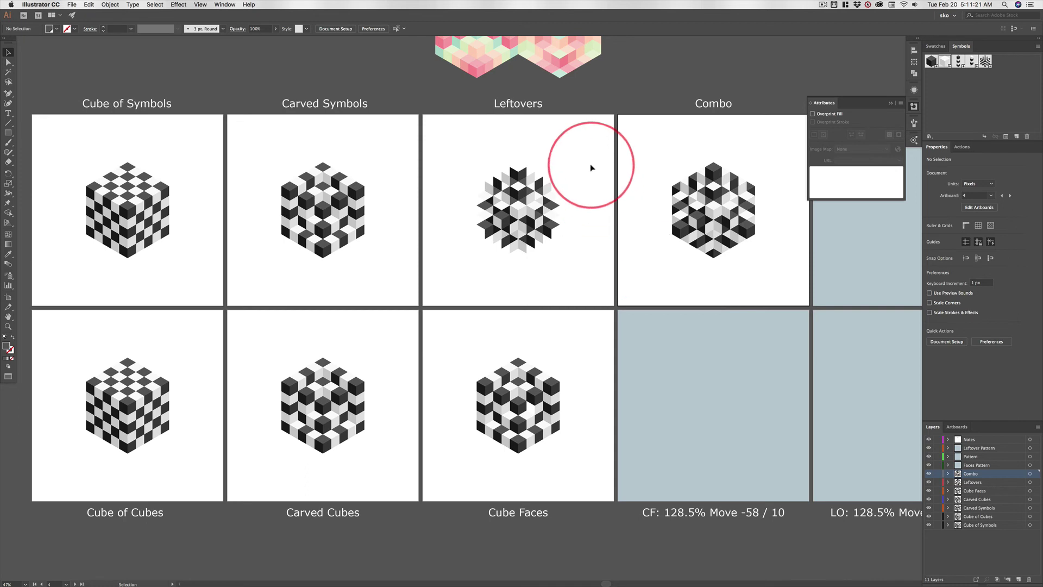
Copy the Cube Faces group onto the Notes layer and place the copy on the empty canvas below the Cube Faces artboard.
click(535, 384)
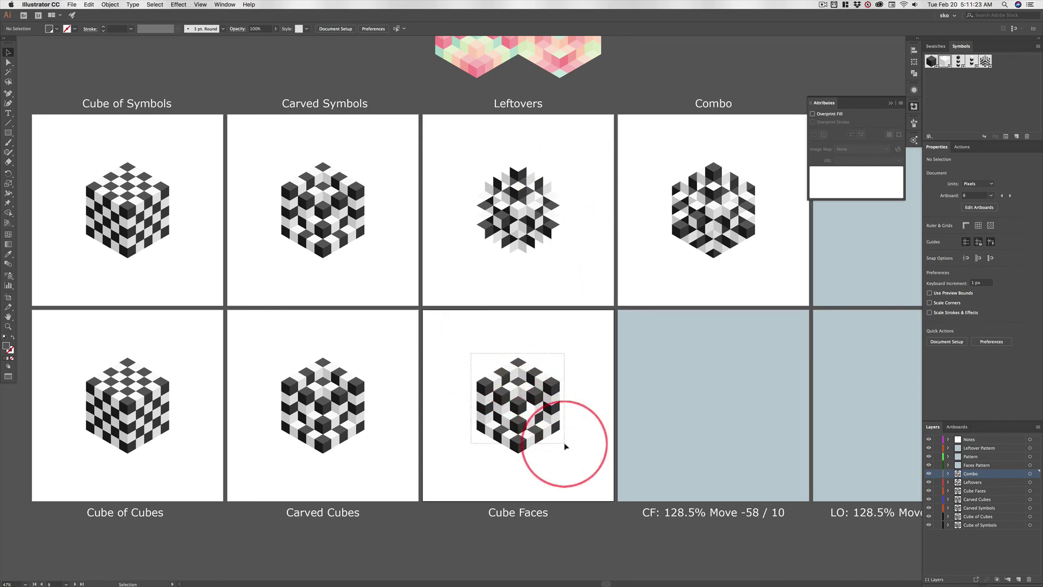
scroll(587, 405, down, 10)
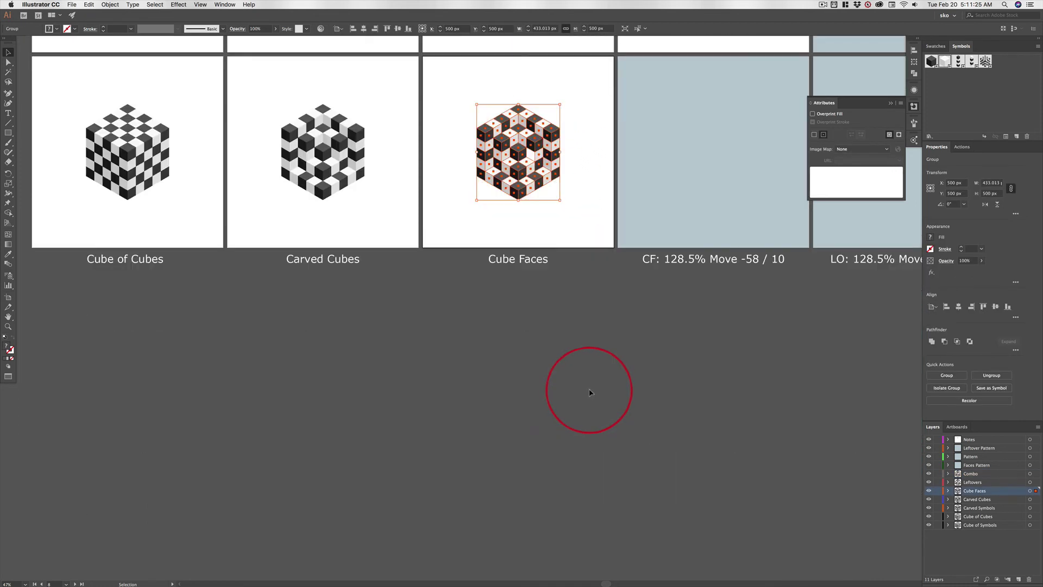
key(super+c)
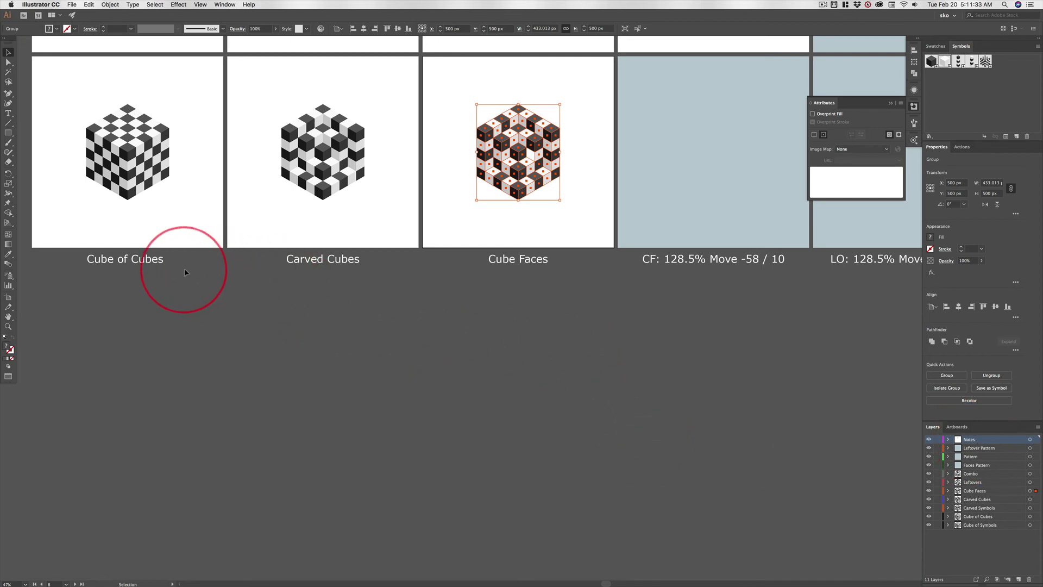
click(525, 402)
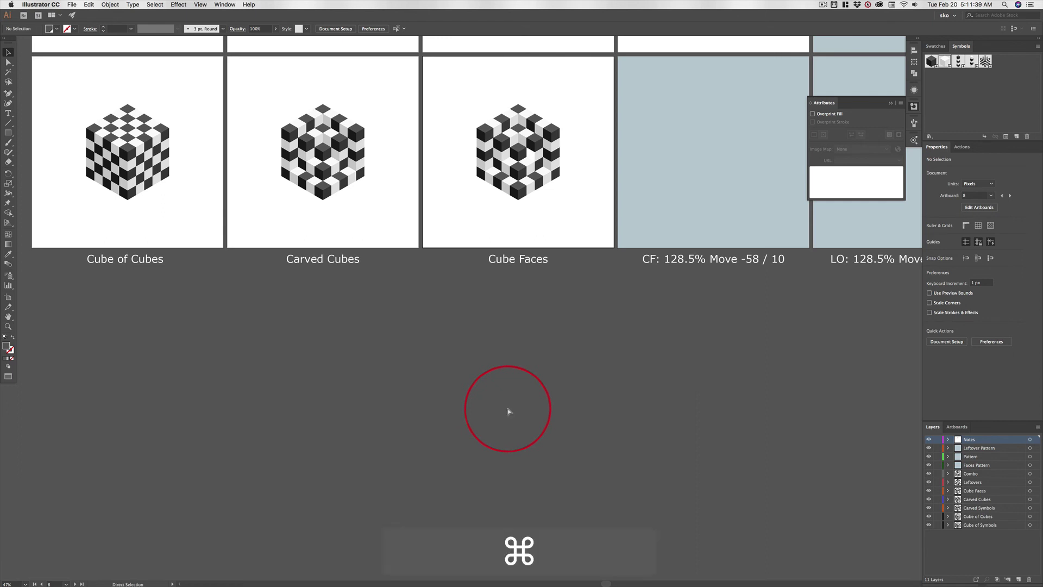
key(super+v)
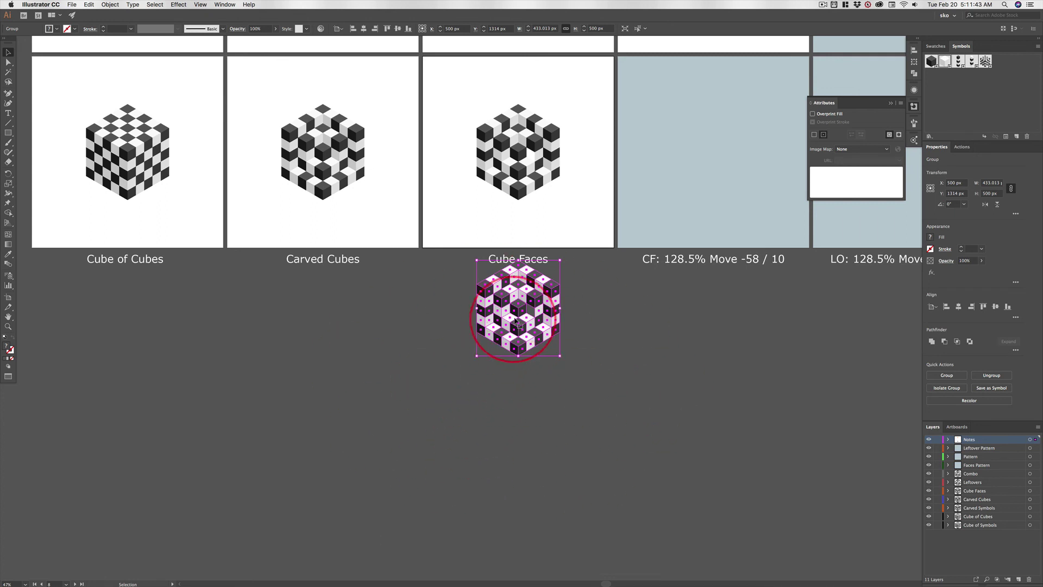
drag(518, 311, 522, 387)
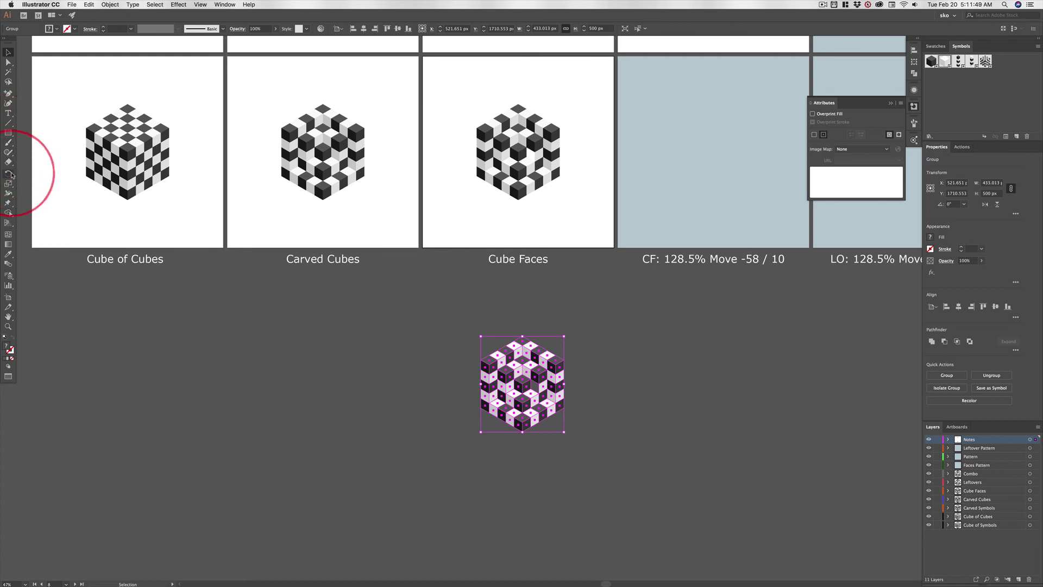
Reflect a copy of the pasted cube across a vertical axis through the anchor on its right edge.
click(9, 174)
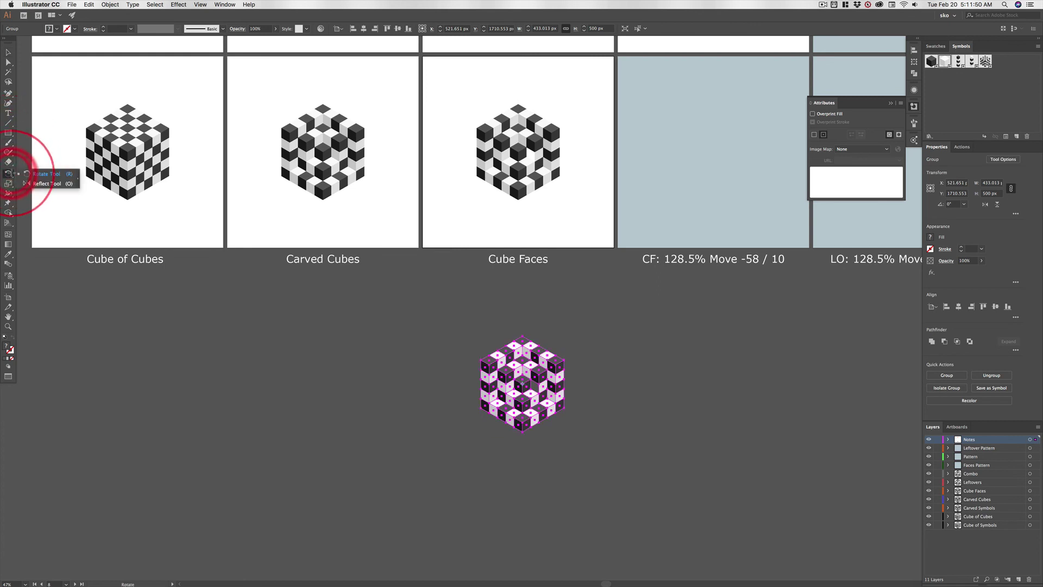
click(44, 184)
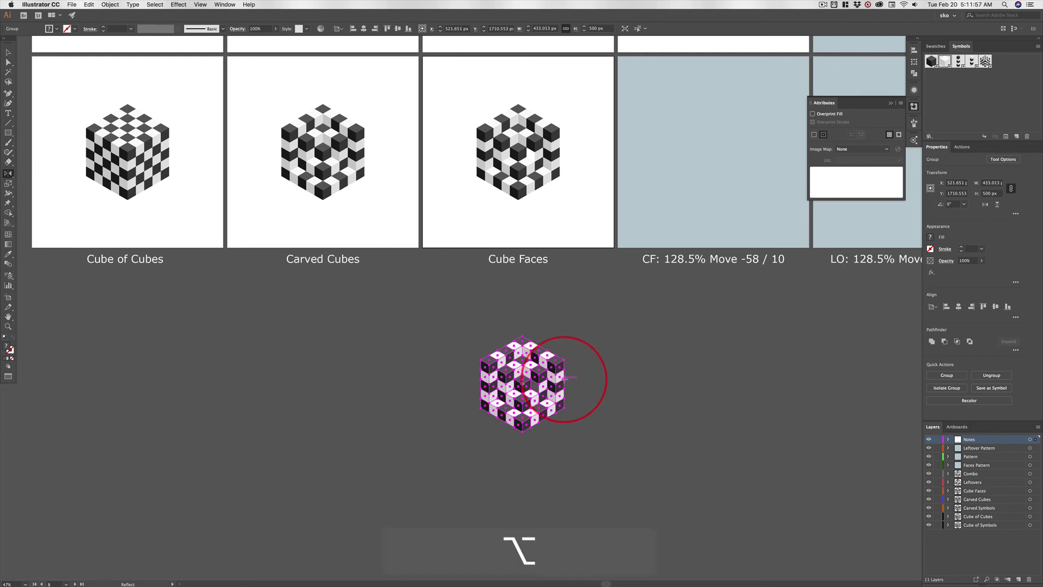
key(super+space)
drag(597, 381, 726, 383)
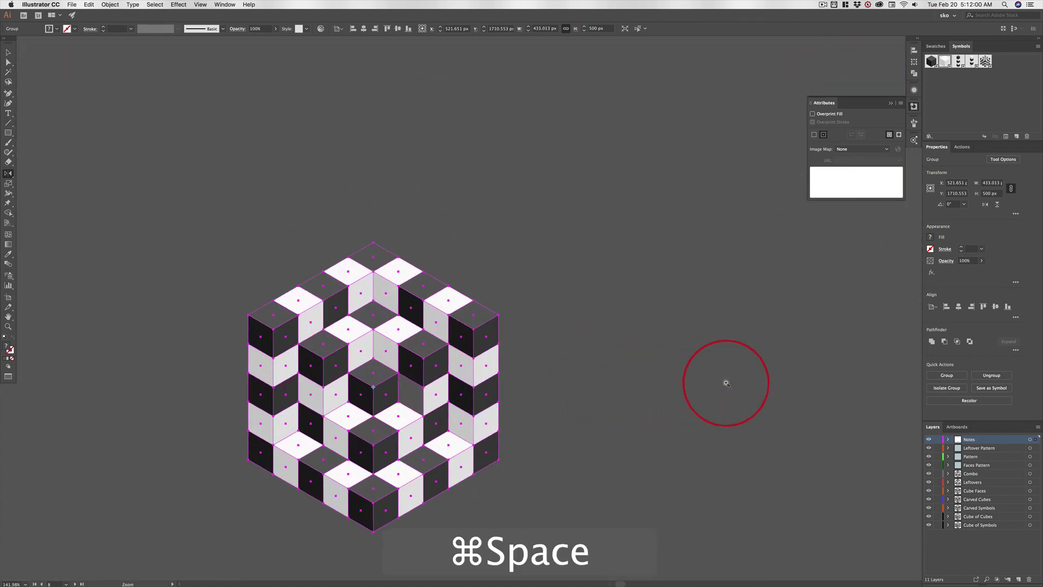
alt+click(499, 372)
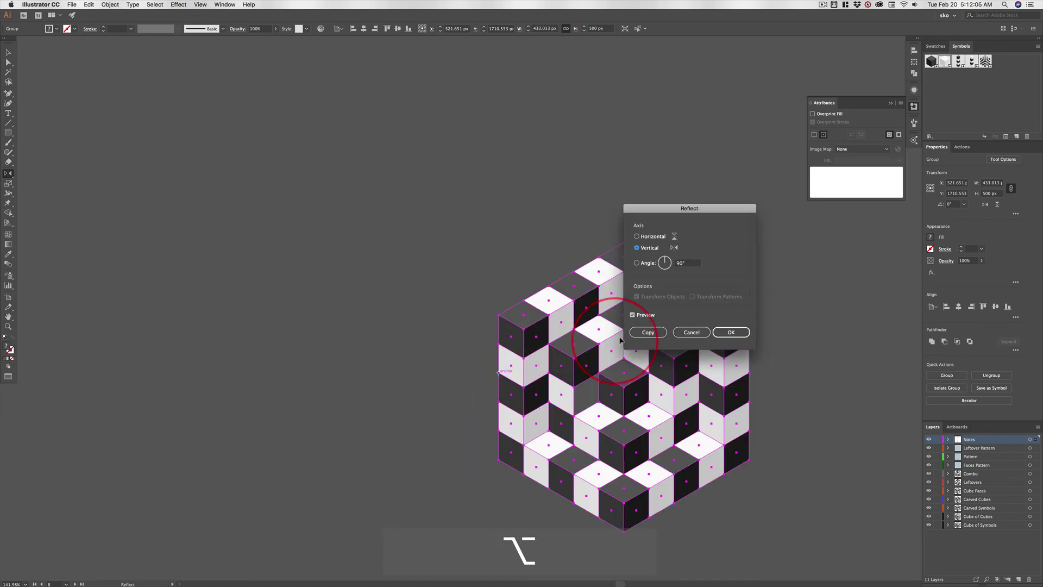
click(632, 314)
click(632, 314)
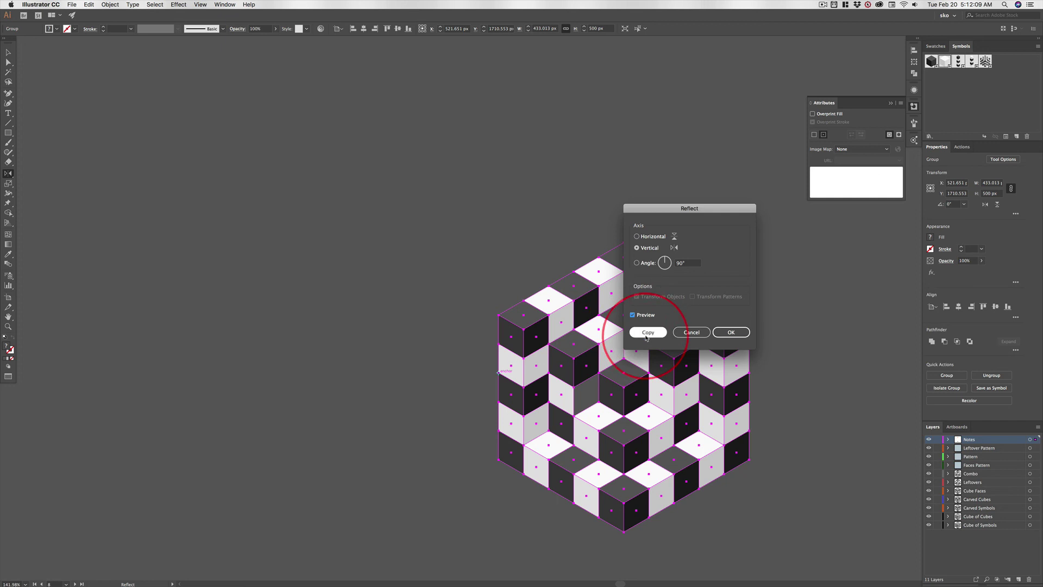
click(648, 333)
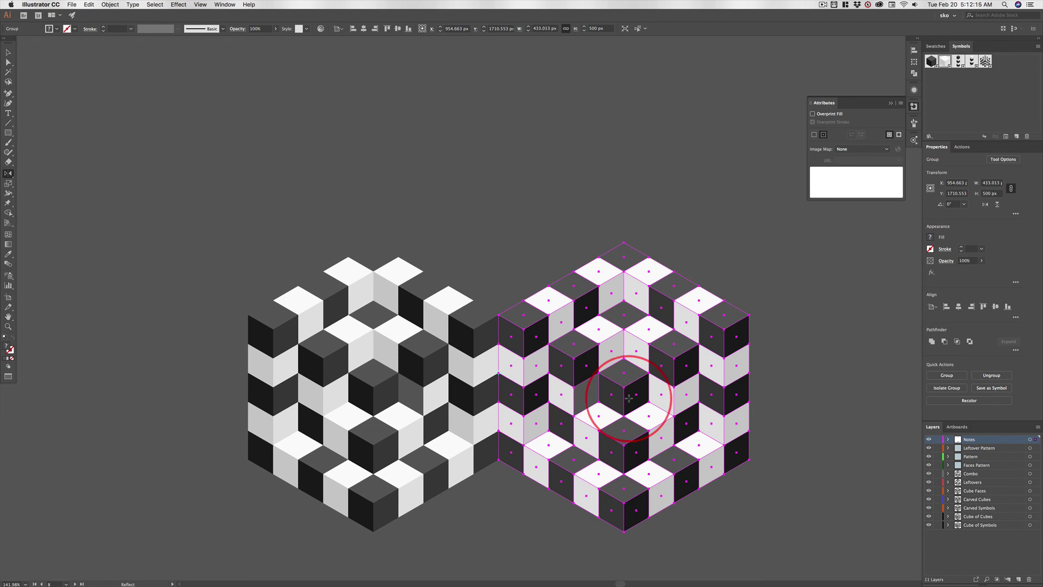
Rotate the reflected cube copy by 180°.
click(111, 5)
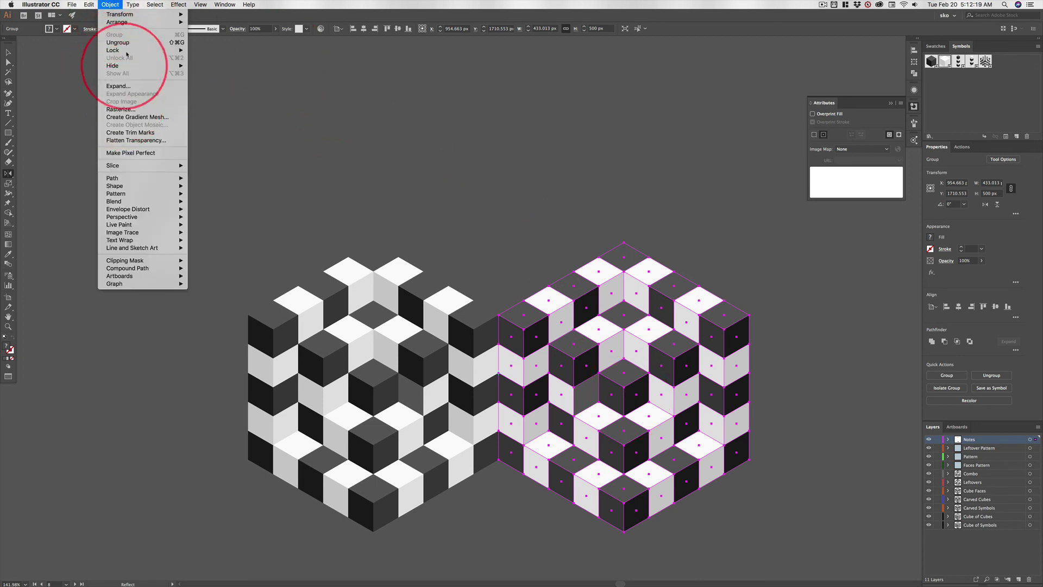
mouse_move(124, 16)
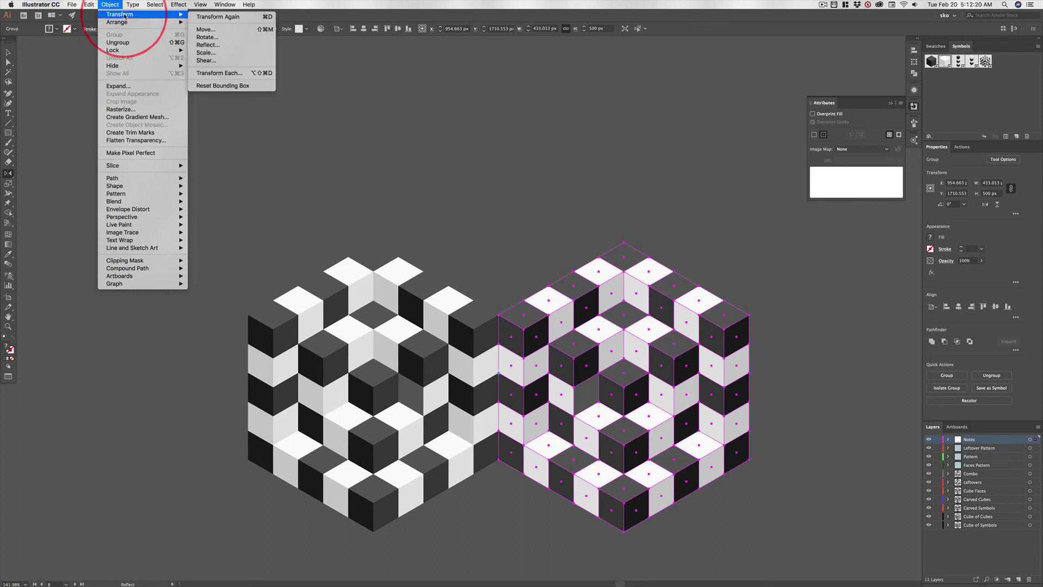
click(206, 36)
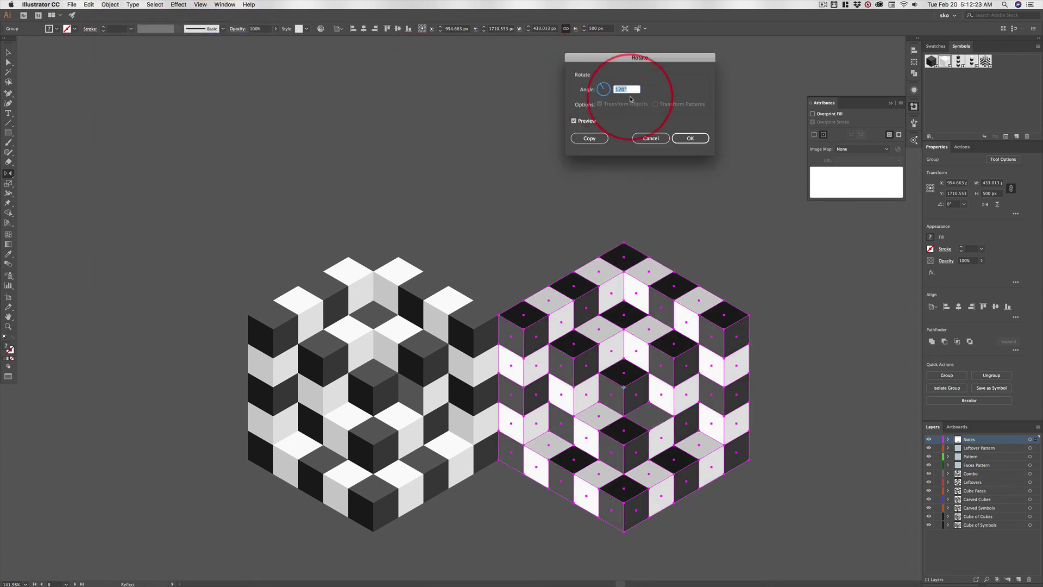
text(1)
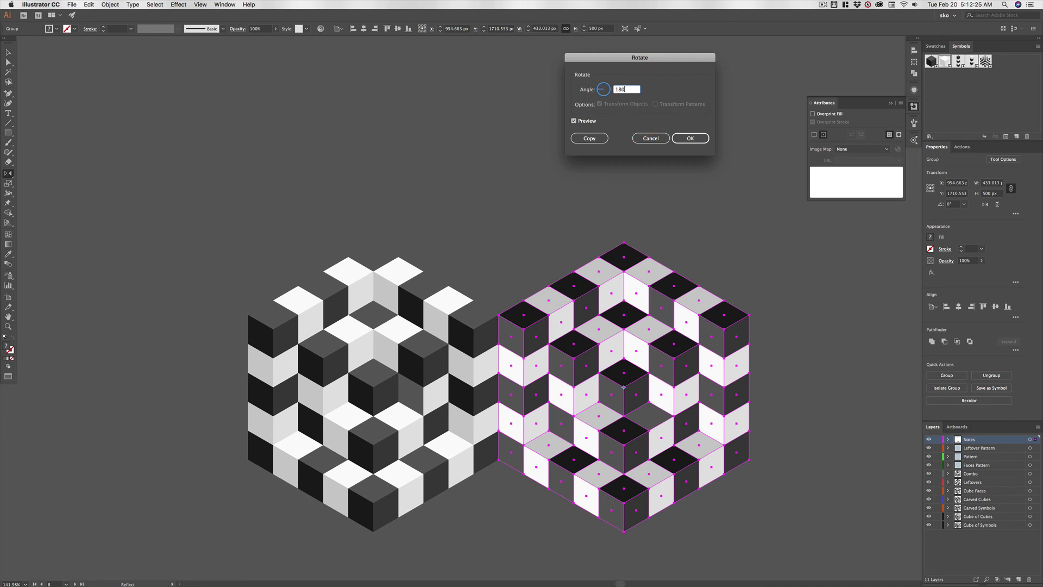
key(Tab)
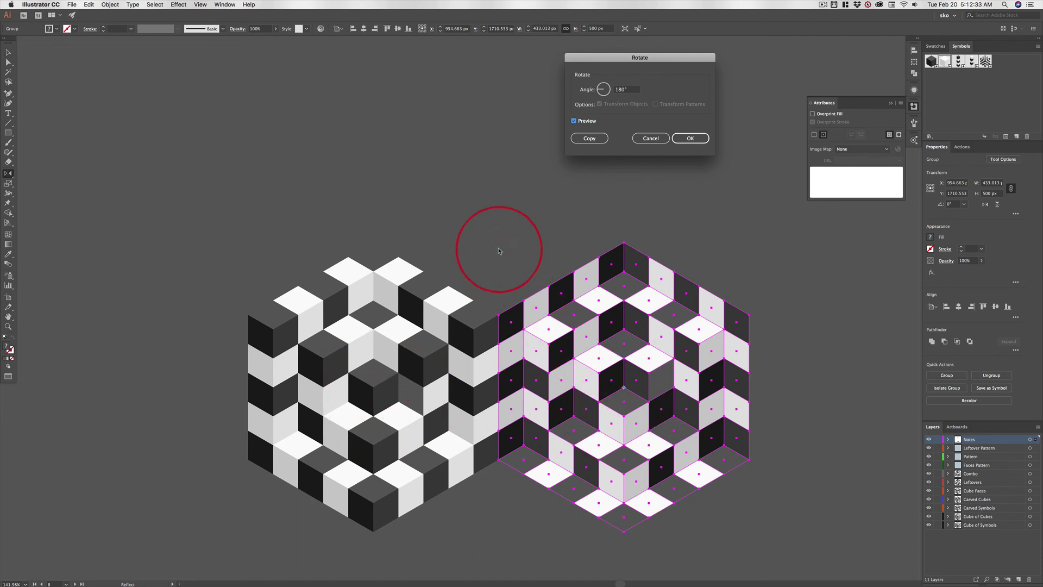
click(689, 139)
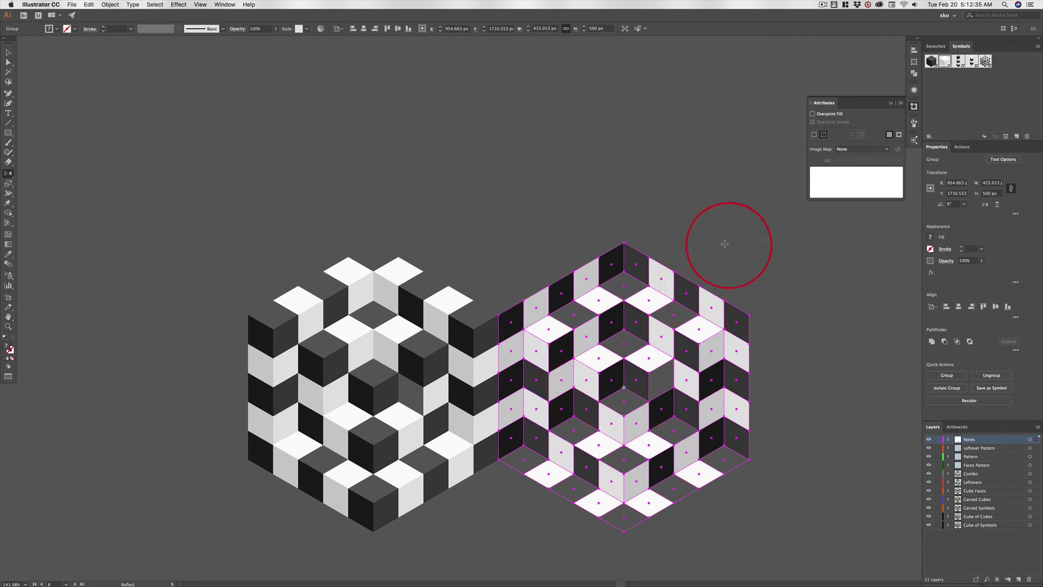
click(8, 52)
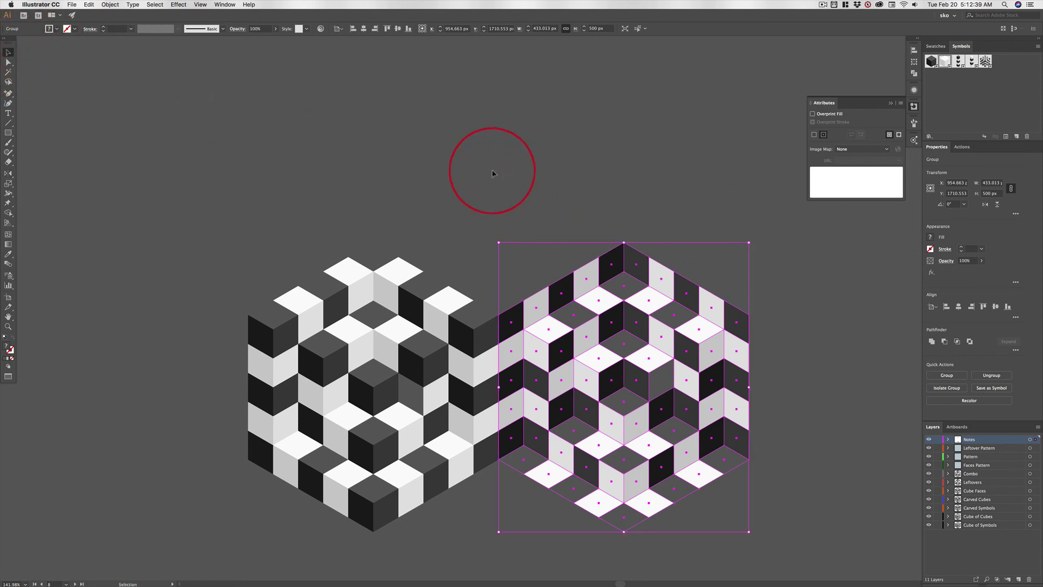
Save the document with all artboards in view and close the floating Attributes panel.
key(alt+super+0)
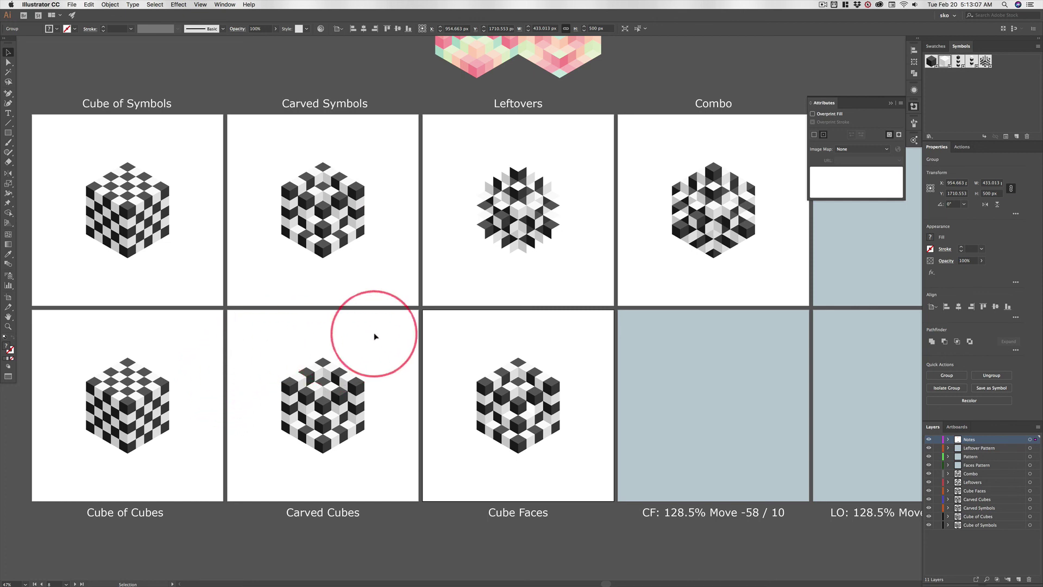
key(super+s)
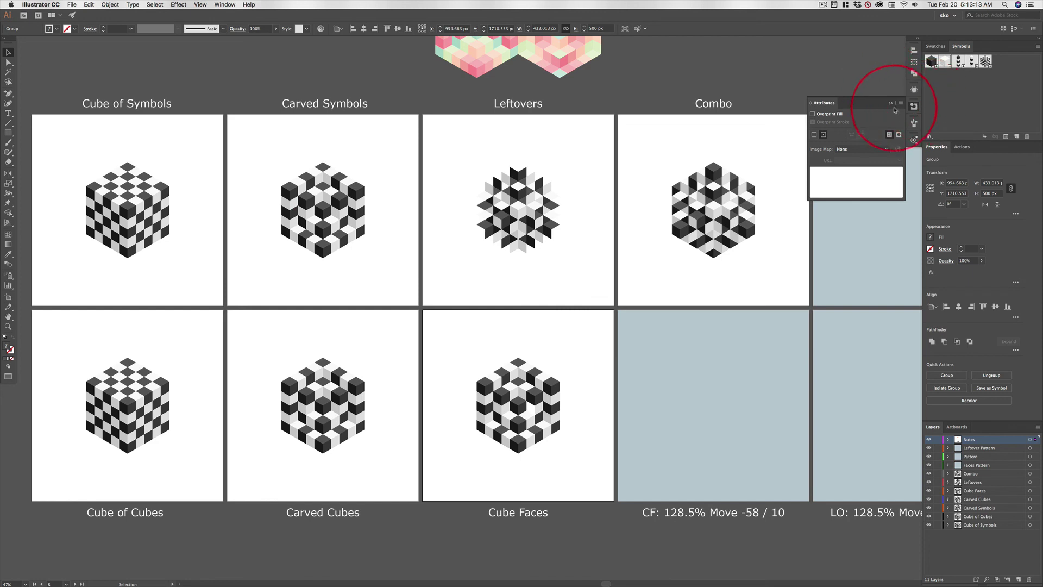
click(961, 120)
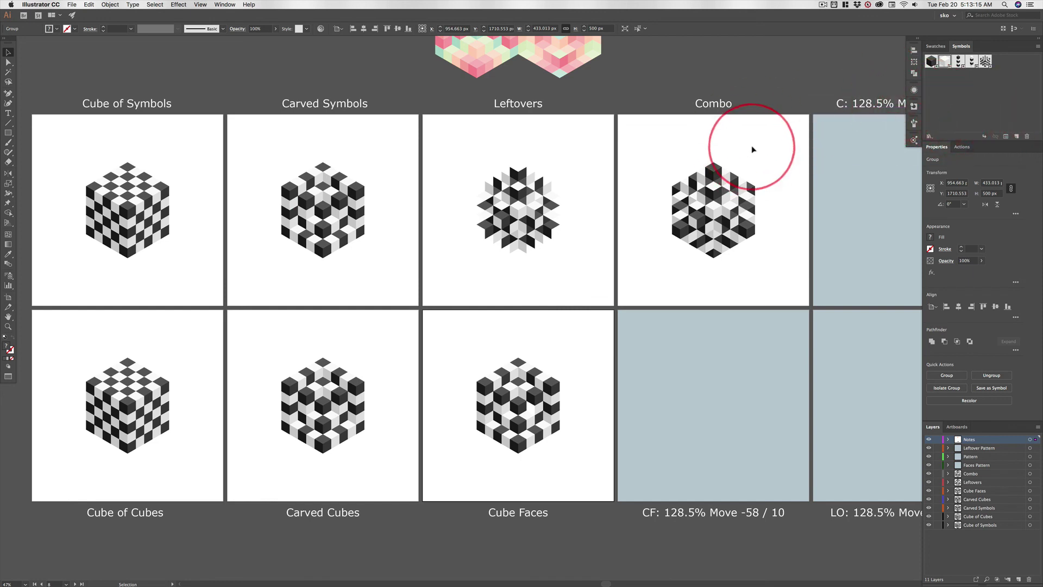